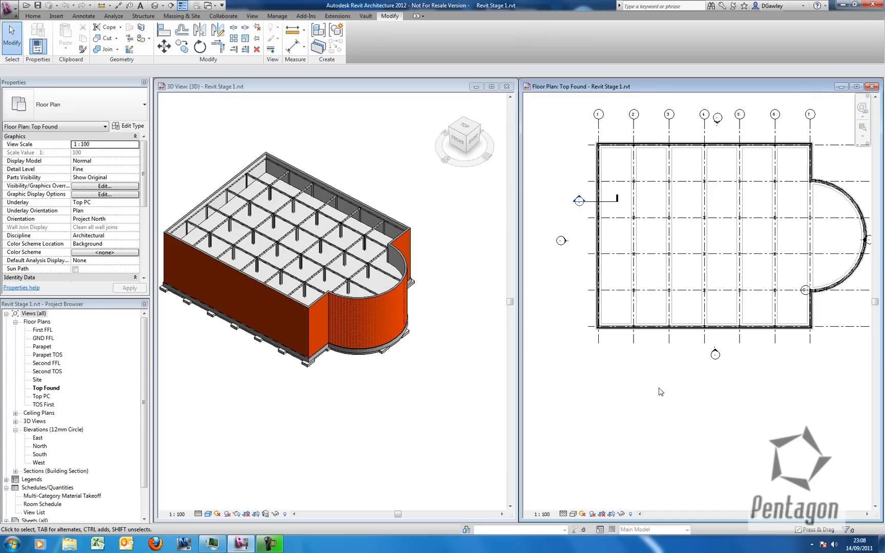
Close the Top Found plan, open the Parapet floor plan and tile it beside the 3D view.
middle_click_drag(667, 386, 651, 430)
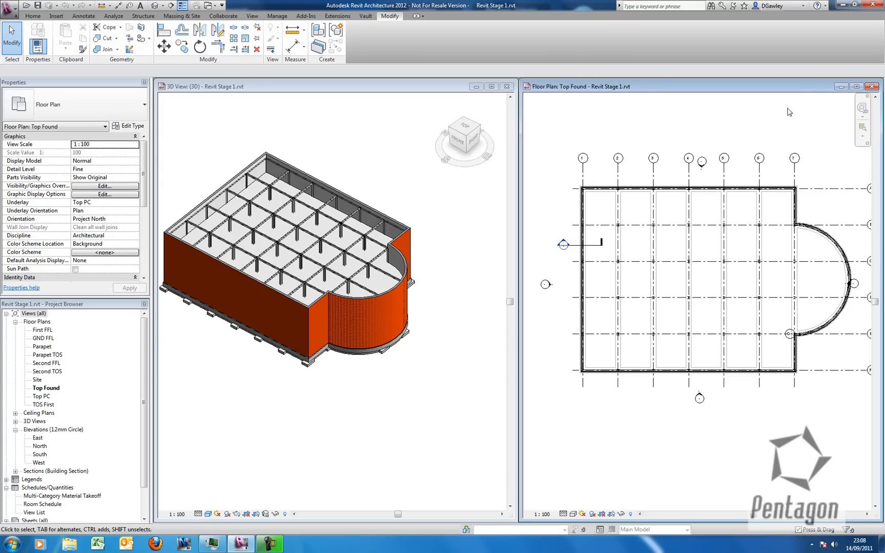
left_click(870, 87)
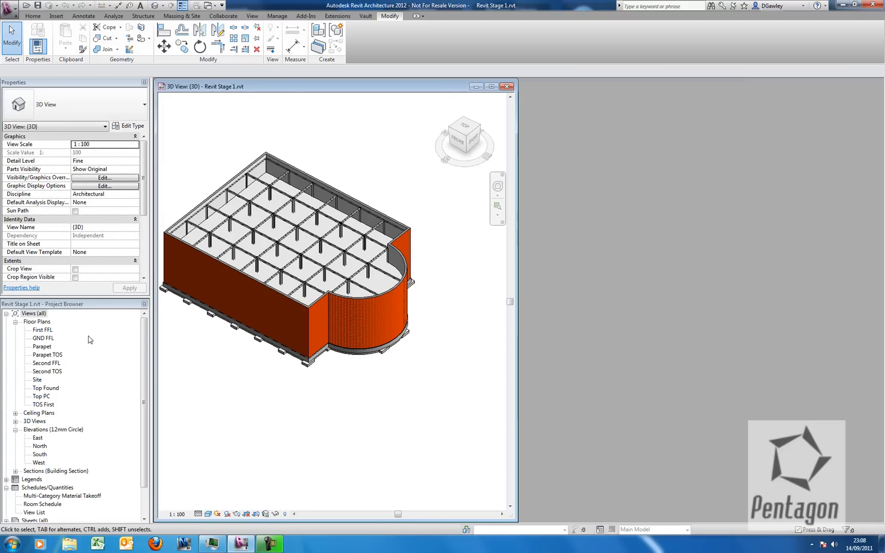
double_click(42, 347)
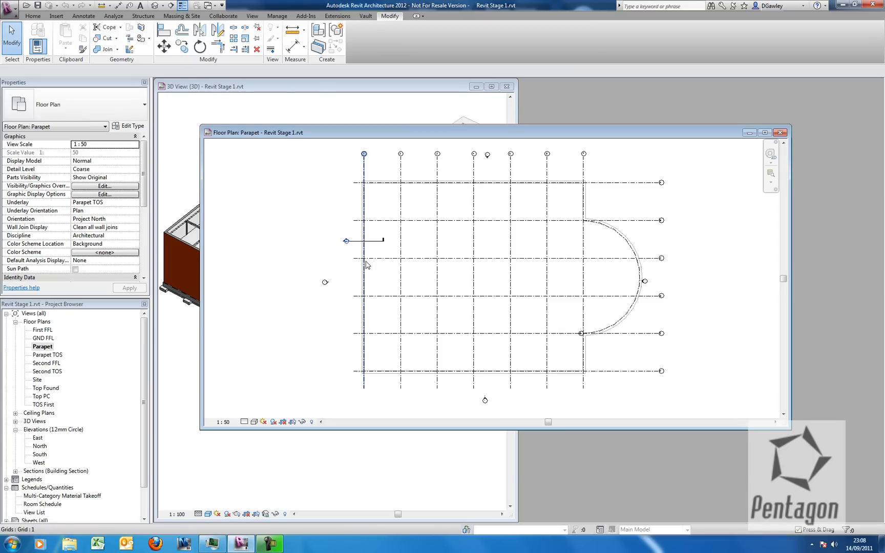
key("w")
key("t")
middle_click_drag(313, 188, 277, 256)
scroll(277, 256, "up", 1)
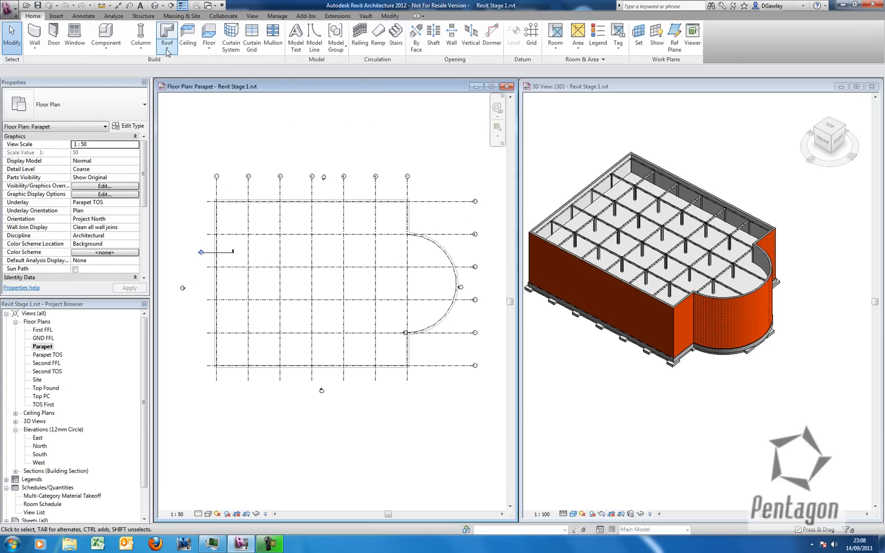
Start a roof by footprint on the Parapet level using the Basic Roof type Generic - 125mm.
left_click(169, 51)
left_click(172, 69)
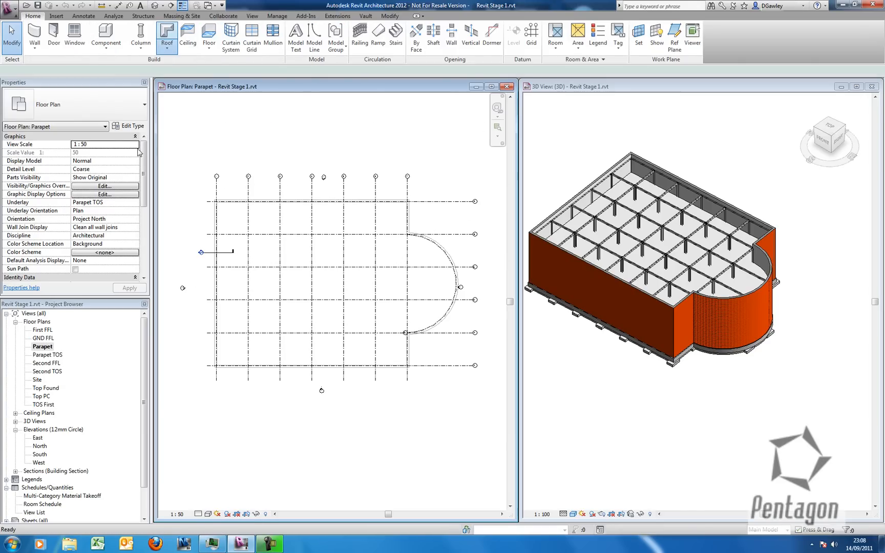
left_click(77, 105)
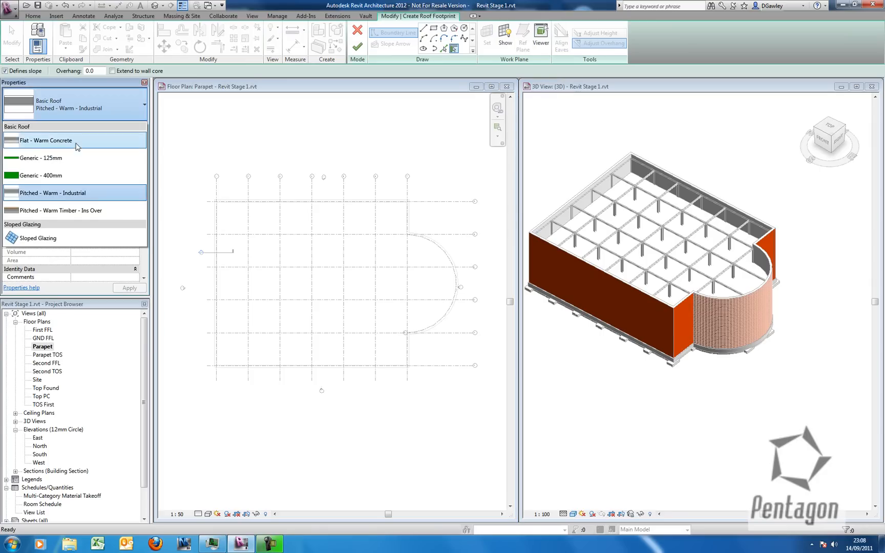
left_click(71, 158)
Create the roof boundary from the full chain of exterior walls, including the curved bay, with slope defined, and finish the roof.
scroll(209, 221, "up", 4)
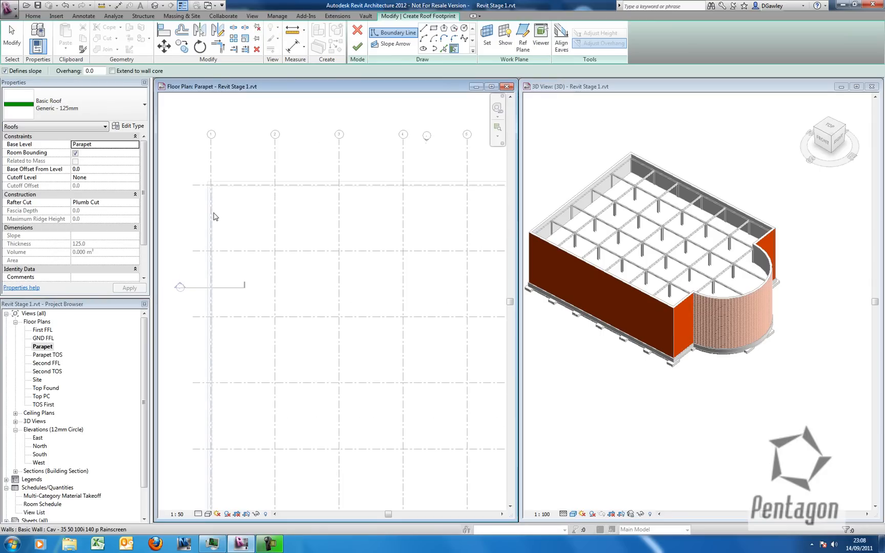
left_click(210, 217)
left_click(286, 184)
scroll(288, 192, "down", 2)
scroll(414, 239, "down", 2)
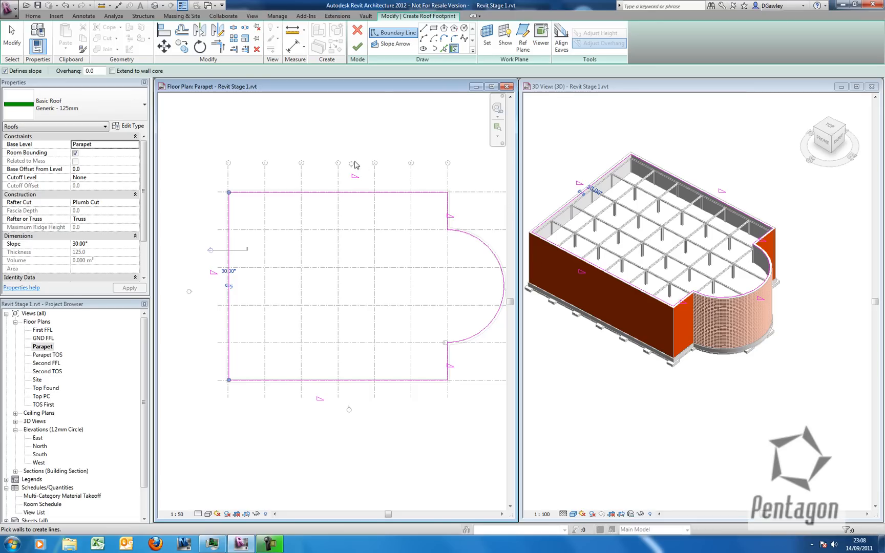
left_click(358, 47)
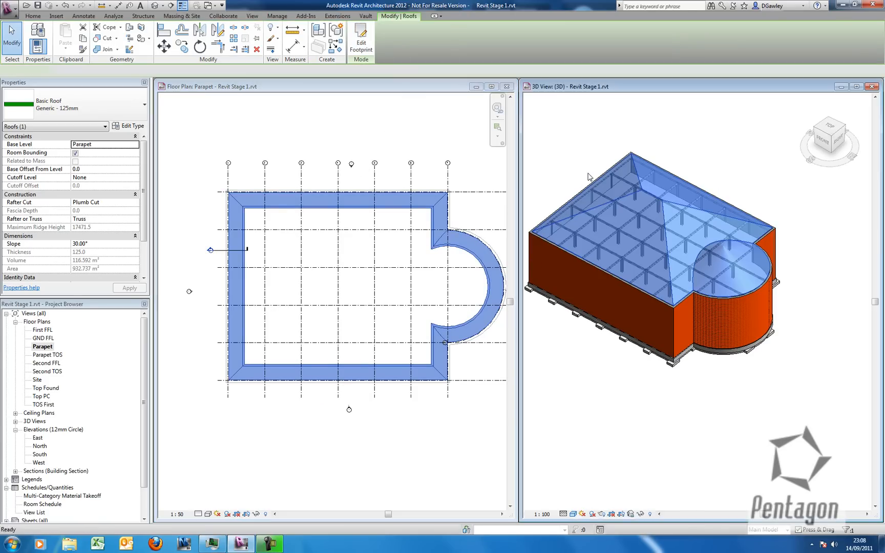
right_click(574, 166)
left_click(583, 172)
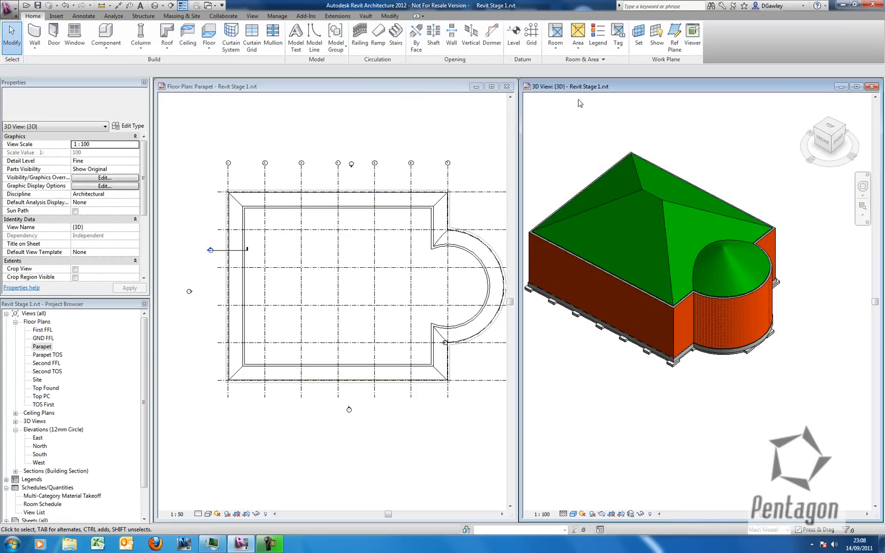
Edit the roof's footprint, turn off Defines Slope for the entire boundary chain and finish the sketch to make it flat.
left_click(657, 202)
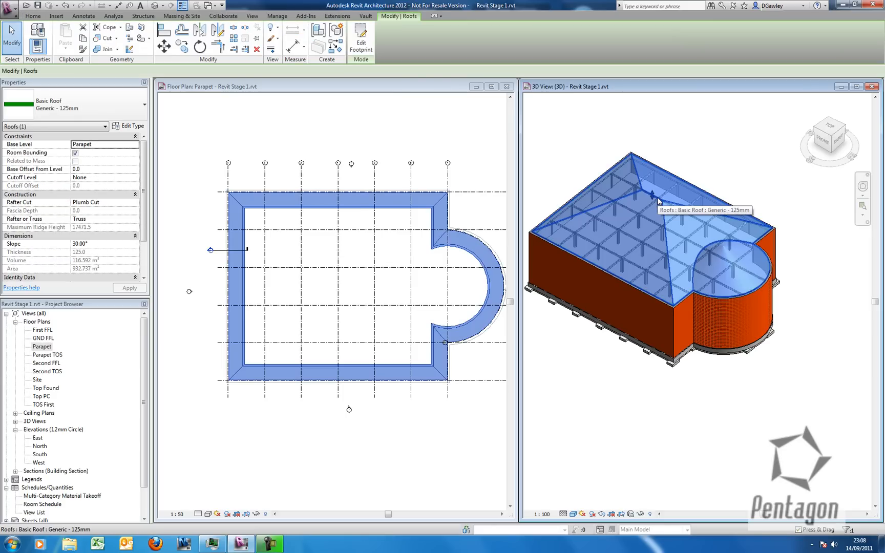
left_click(373, 48)
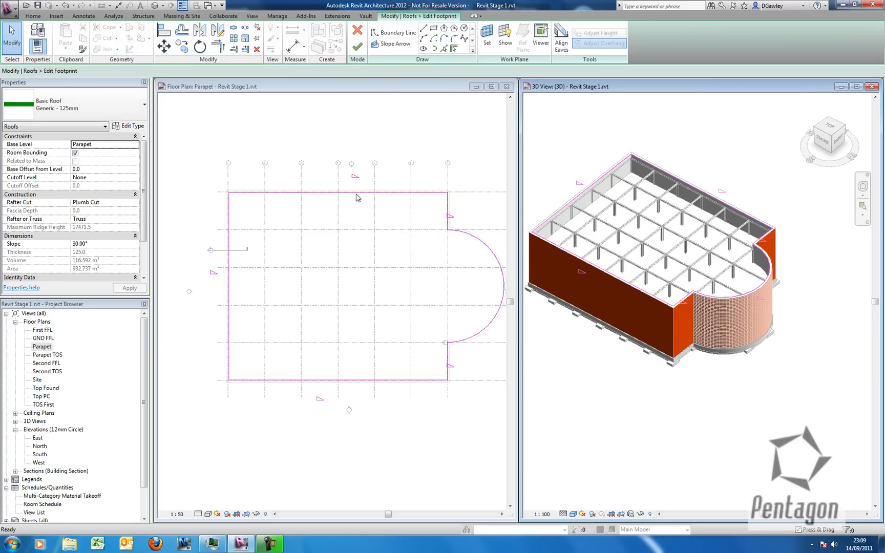
left_click(319, 154)
scroll(346, 196, "up", 2)
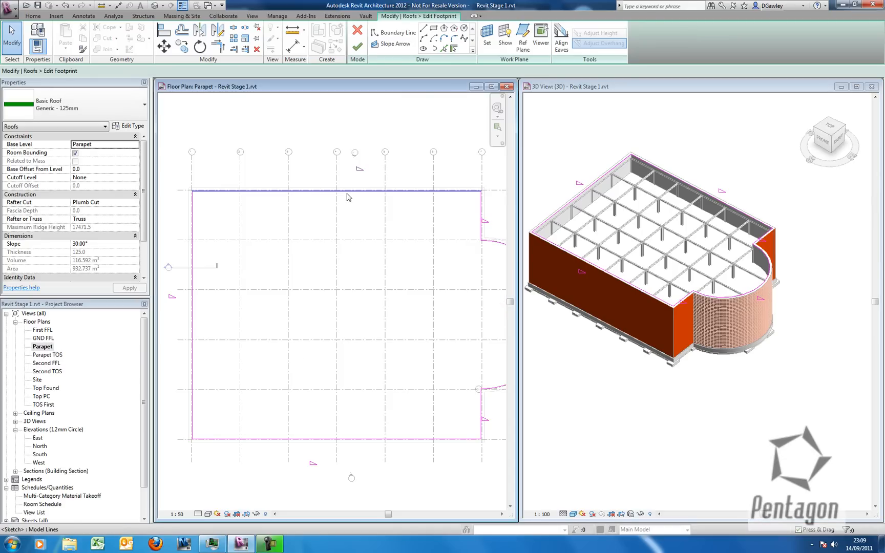
key("Tab")
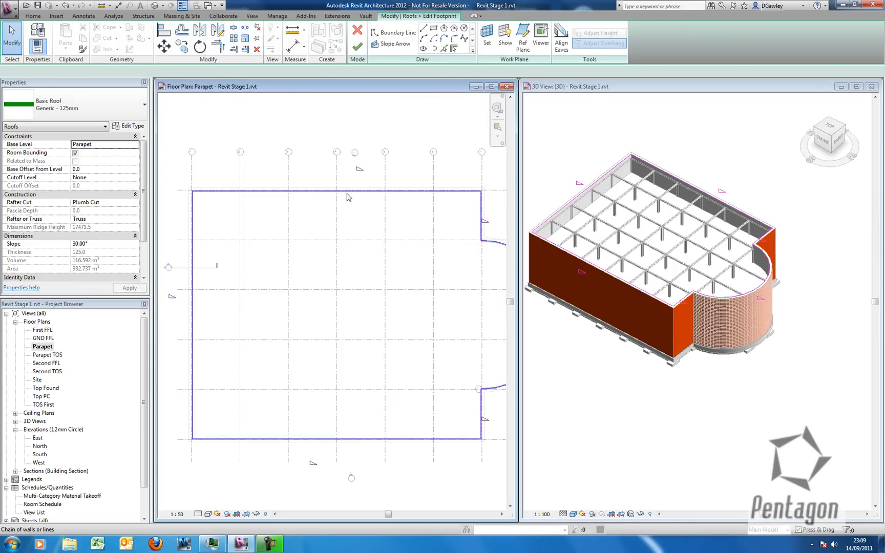
left_click(347, 197)
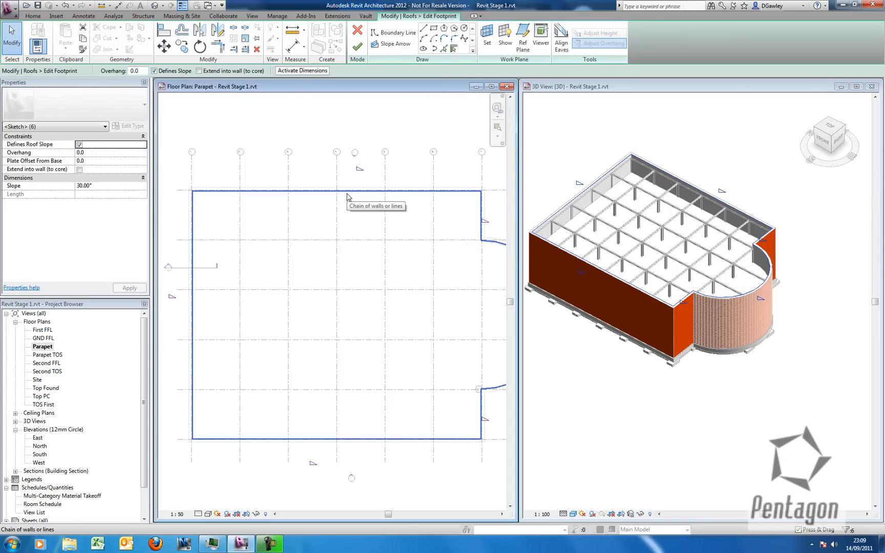
left_click(154, 71)
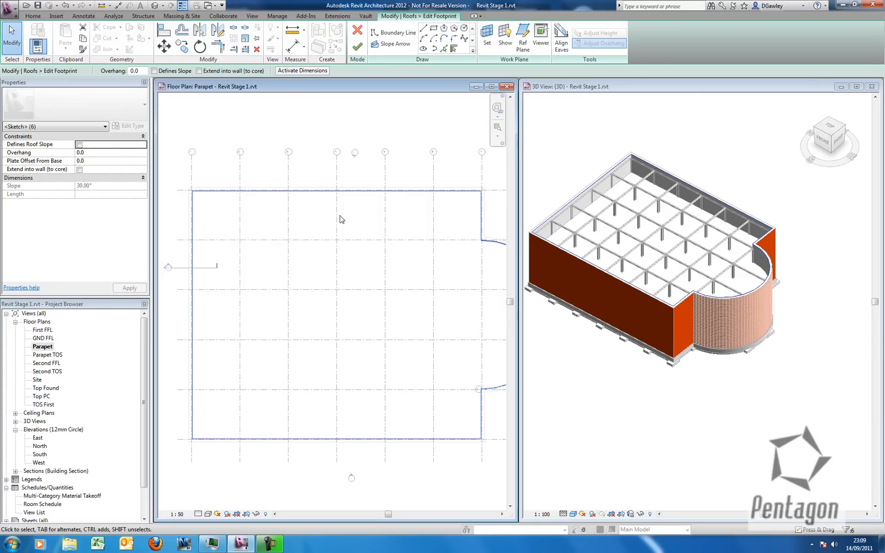
left_click(357, 49)
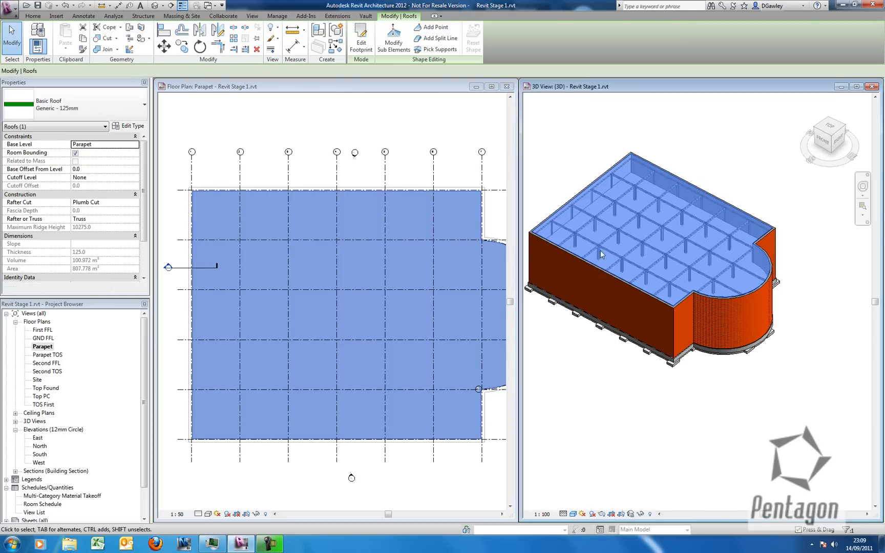
left_click(579, 143)
Set the flat roof's base level to Parapet TOS.
scroll(570, 250, "up", 3)
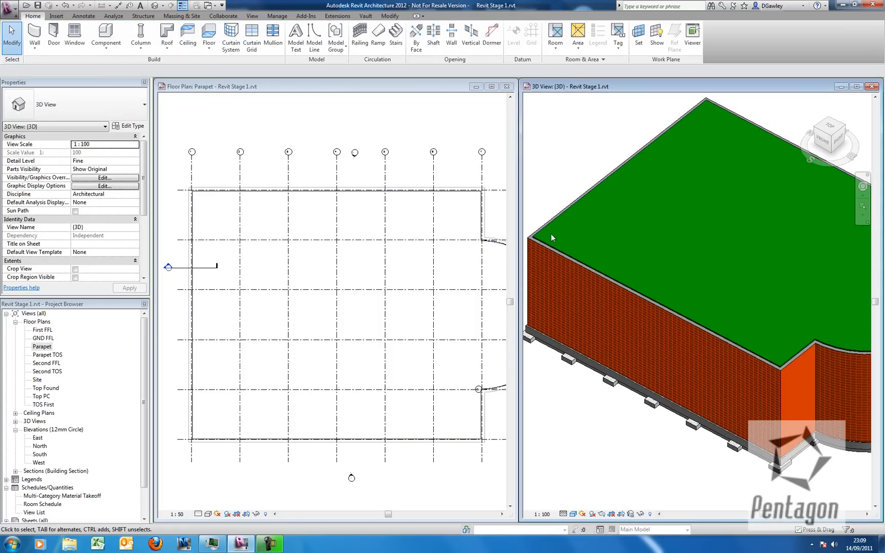
left_click(556, 226)
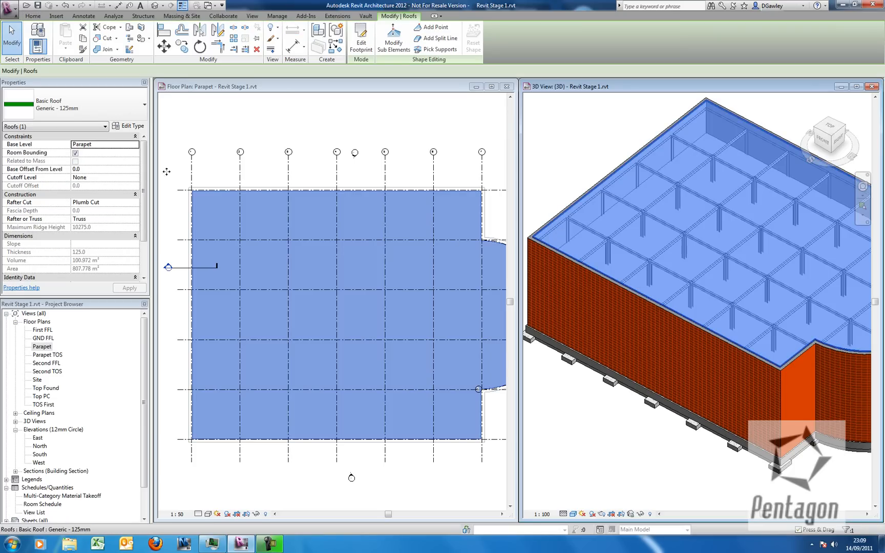
left_click(135, 147)
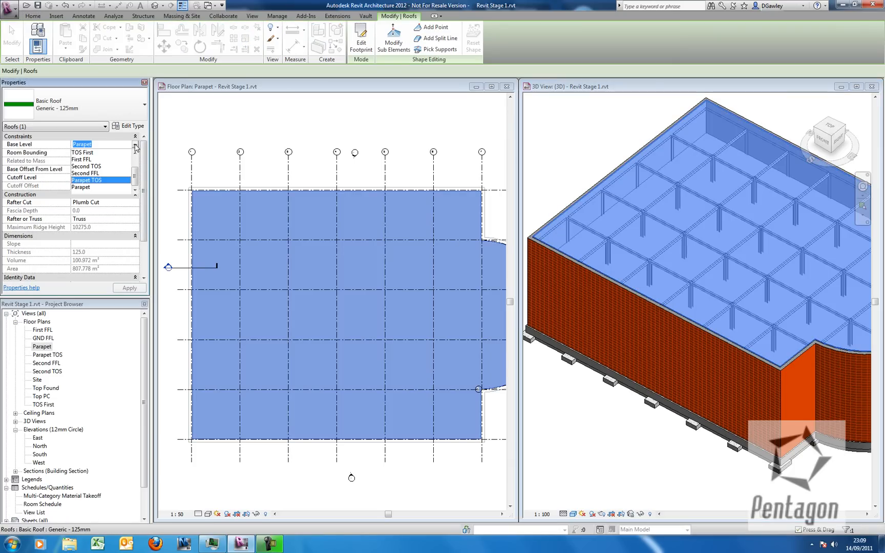
left_click(105, 180)
left_click(129, 288)
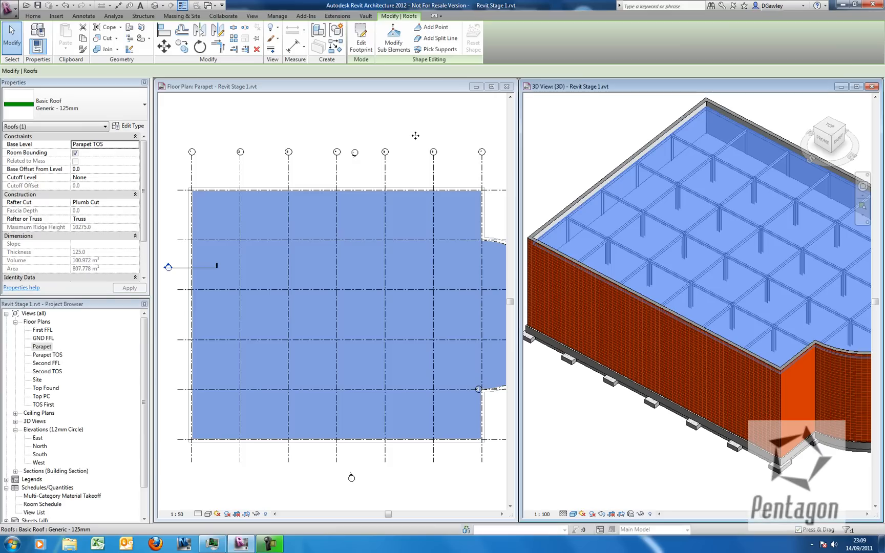
left_click(673, 285)
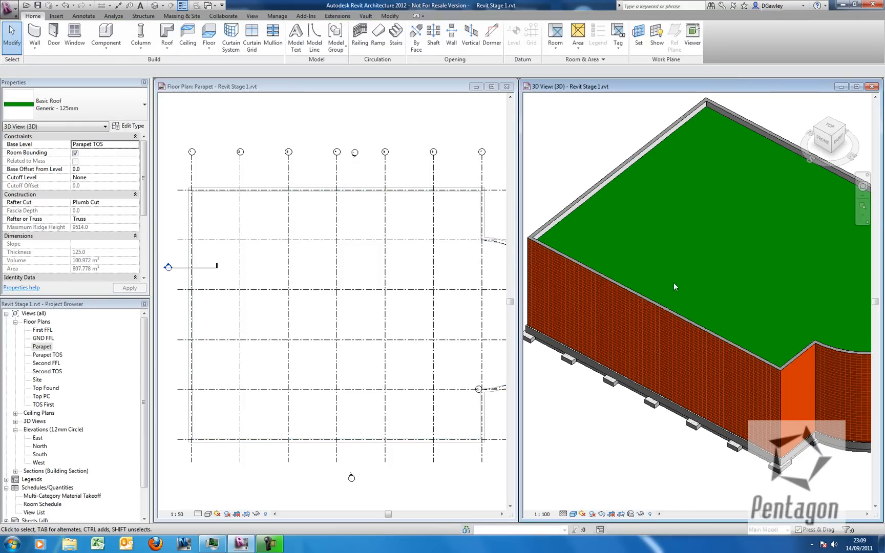
scroll(698, 180, "down", 2)
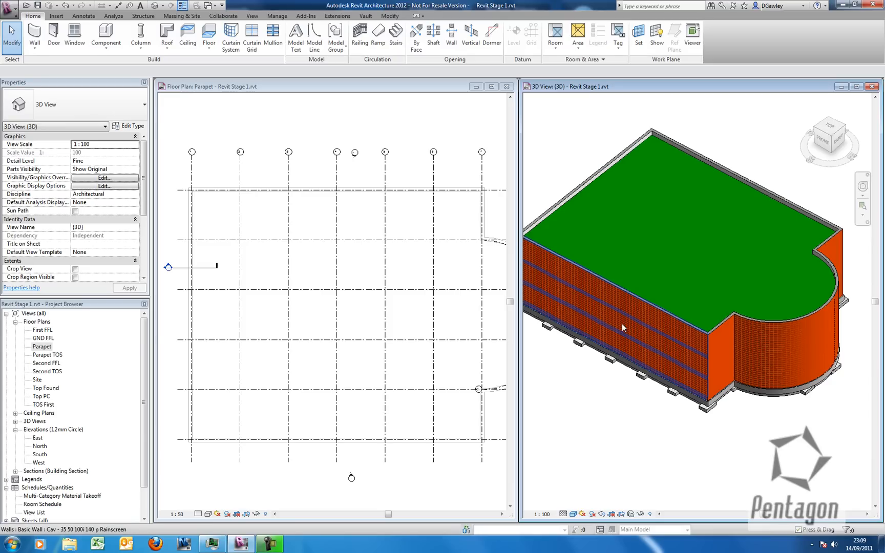
Add four shape points to the flat roof in a roughly square layout around its middle, between grids 3 and 6.
left_click(580, 193)
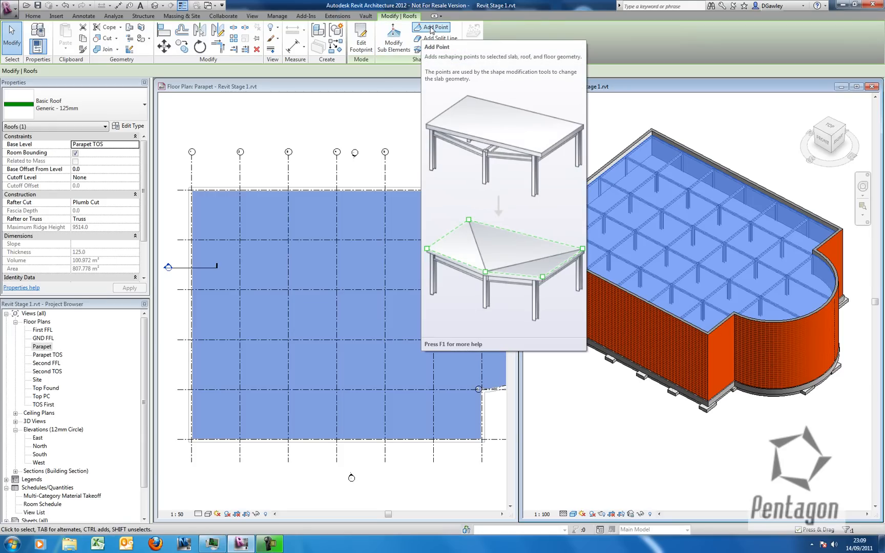
left_click(431, 29)
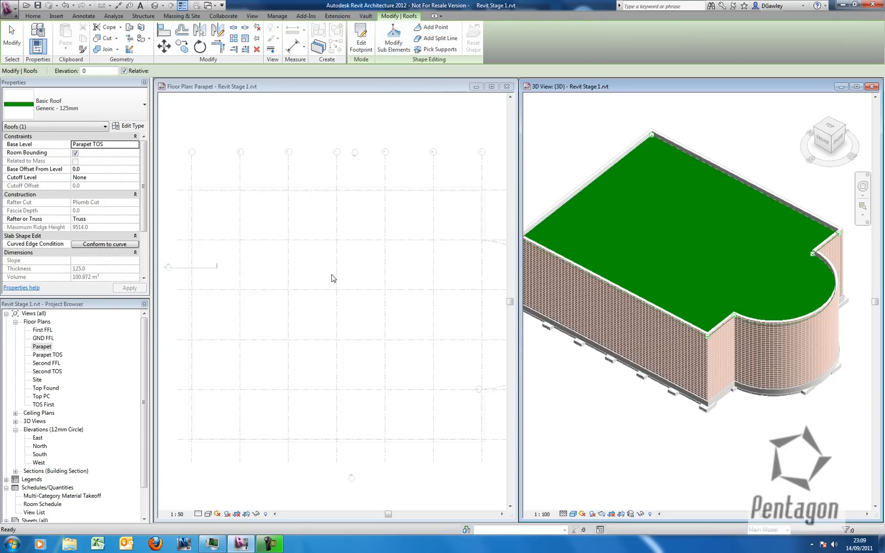
scroll(307, 266, "up", 2)
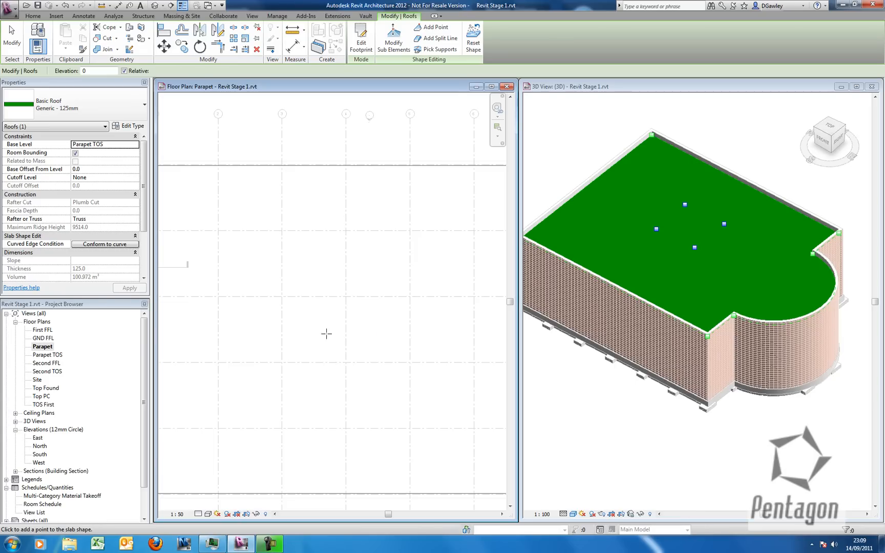
right_click(548, 152)
left_click(561, 157)
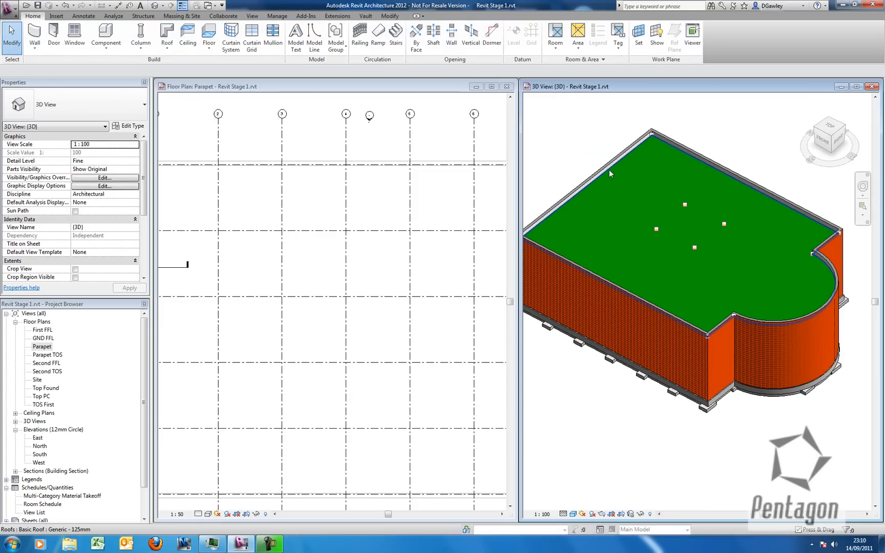
Set the elevation of the rear interior shape point, between grids 3 and 4, to 100 using Modify Sub Elements.
left_click(609, 170)
scroll(703, 216, "up", 3)
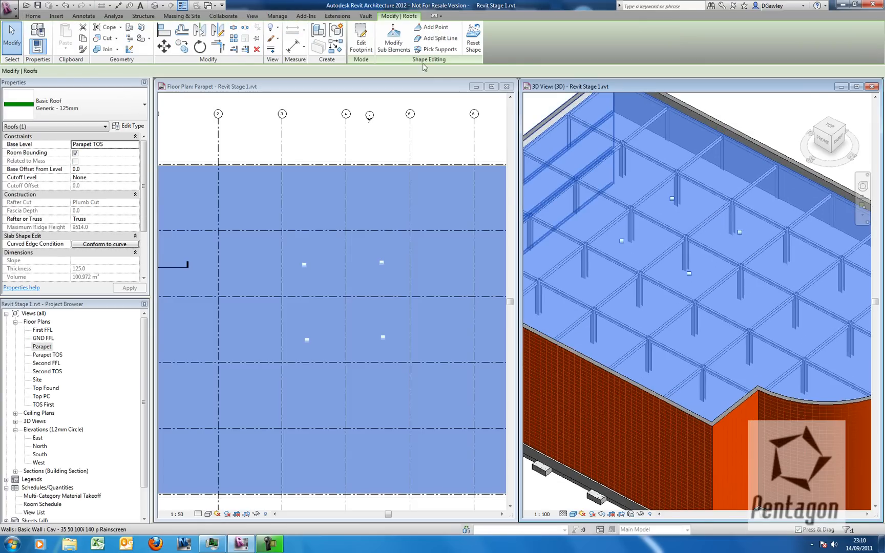
left_click(393, 40)
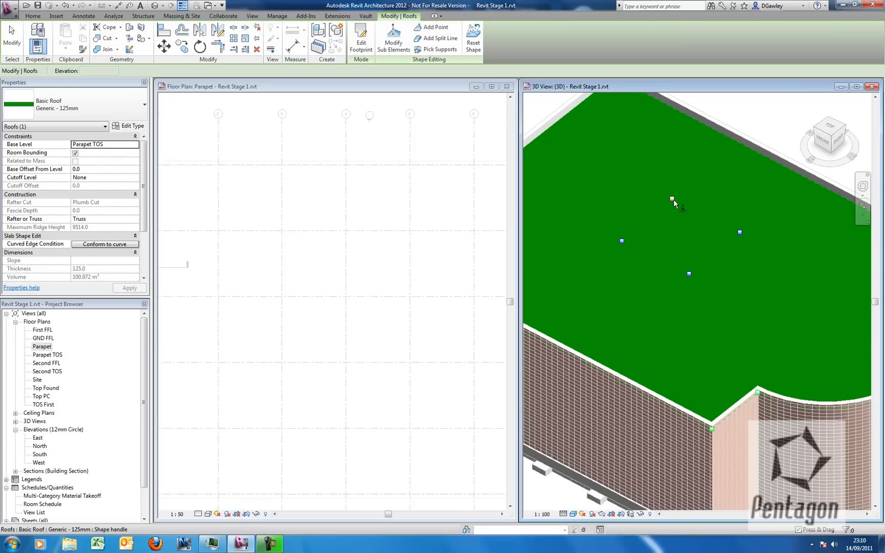
left_click(673, 199)
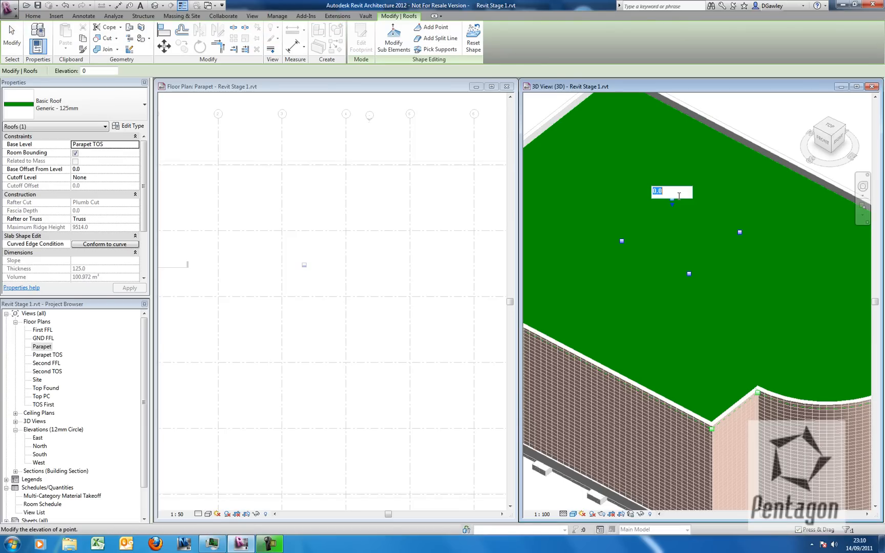
type("100")
key("Return")
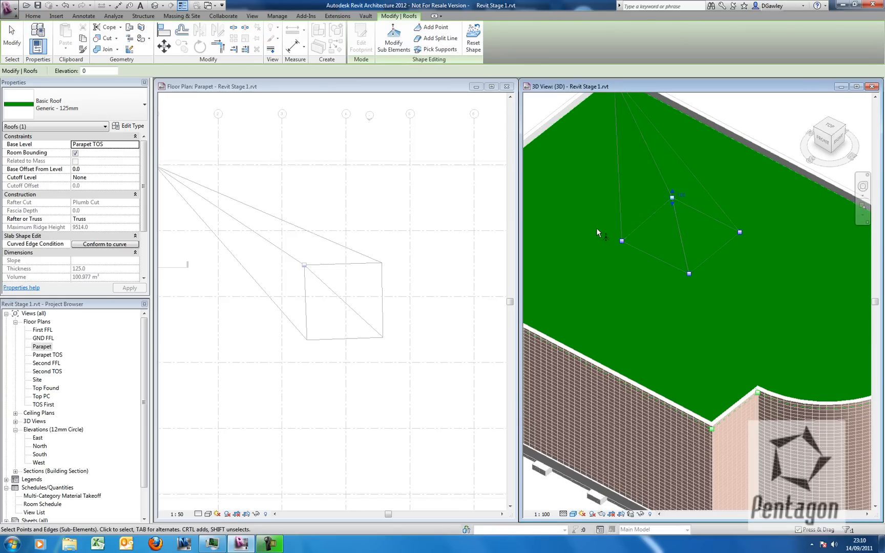
Set the elevation of the interior roof shape point between grids 3 and 4 and grids C and D to 100.
left_click(622, 241)
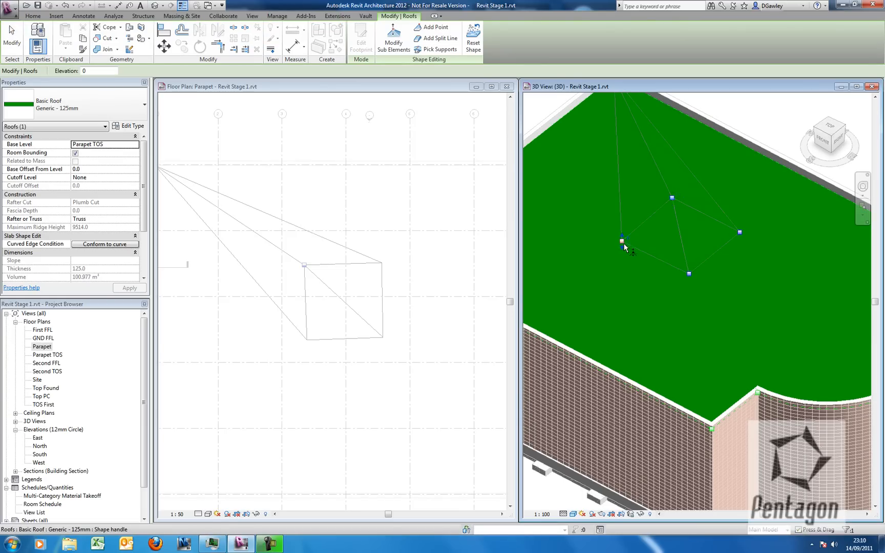
left_click(628, 240)
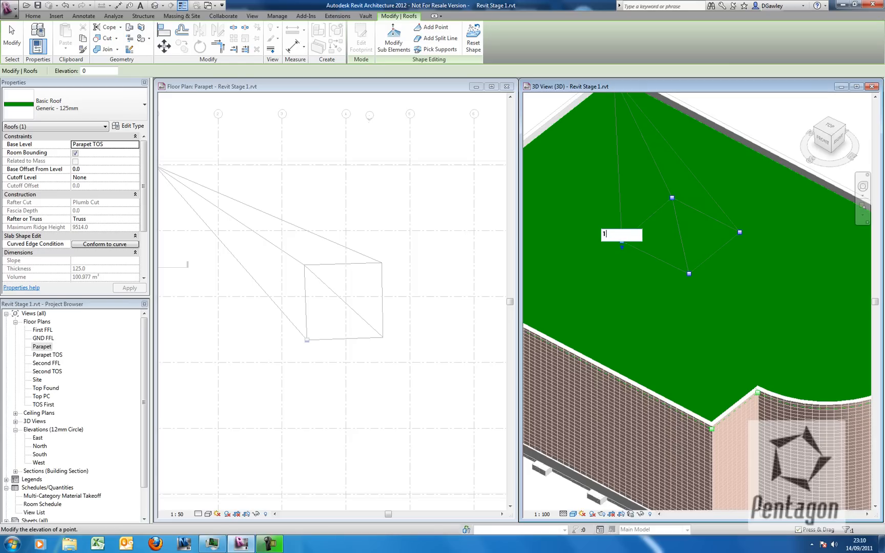
key("Return")
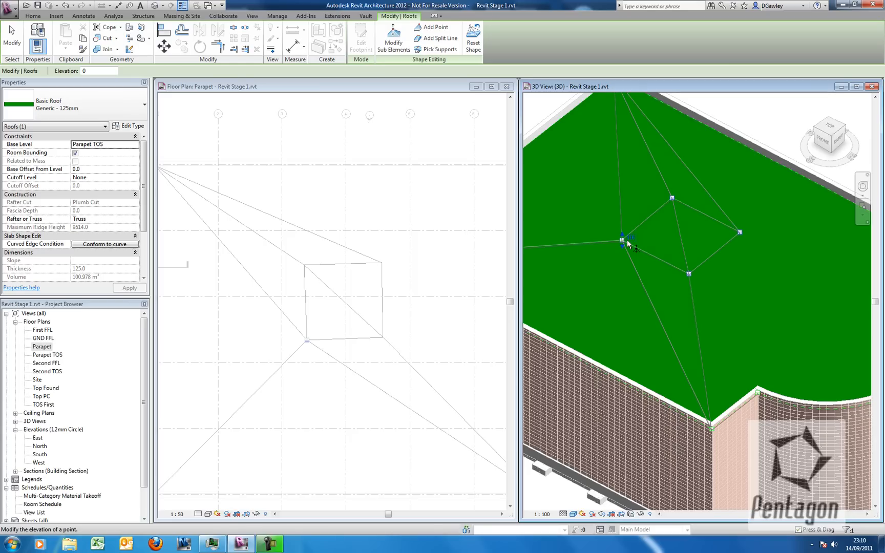
left_click(691, 279)
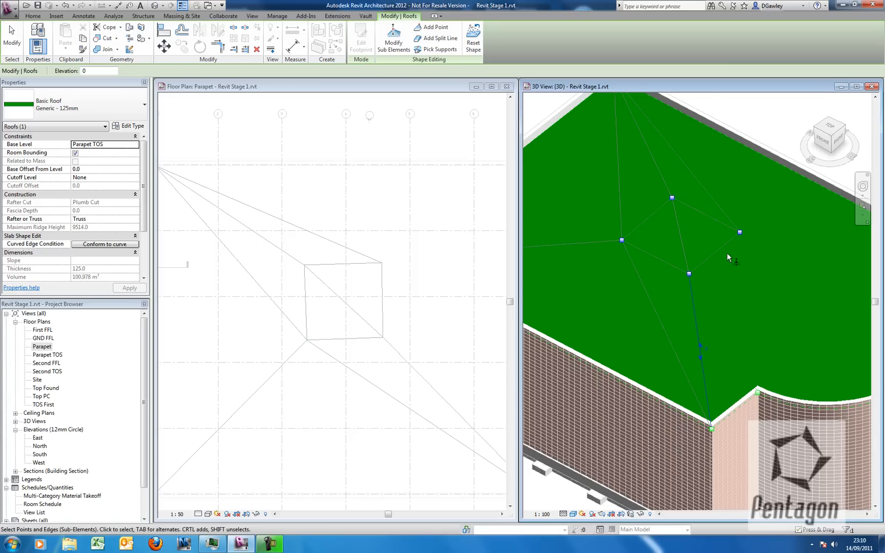
key("Escape")
Reselect the roof and, with Modify Sub Elements, set the shape point between grids 4–5 and B–C to an elevation of 100.
scroll(740, 238, "up", 5)
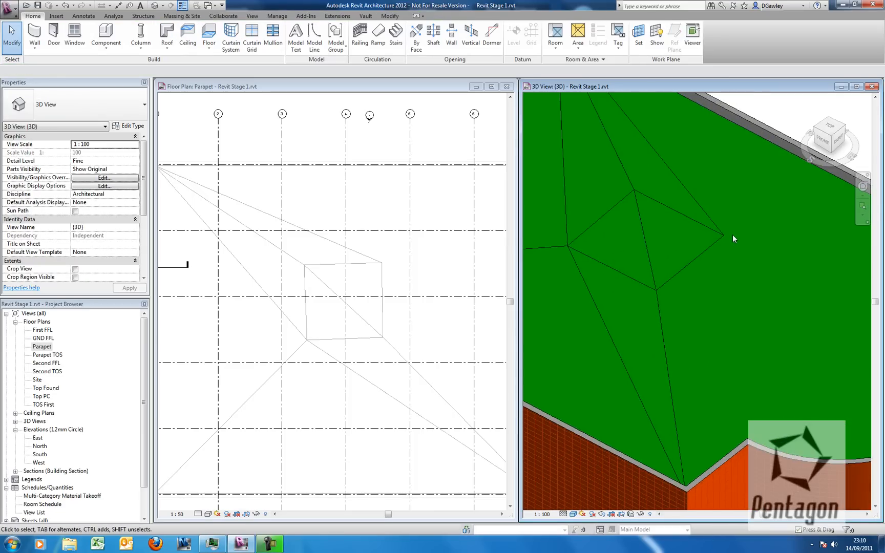
left_click(719, 236)
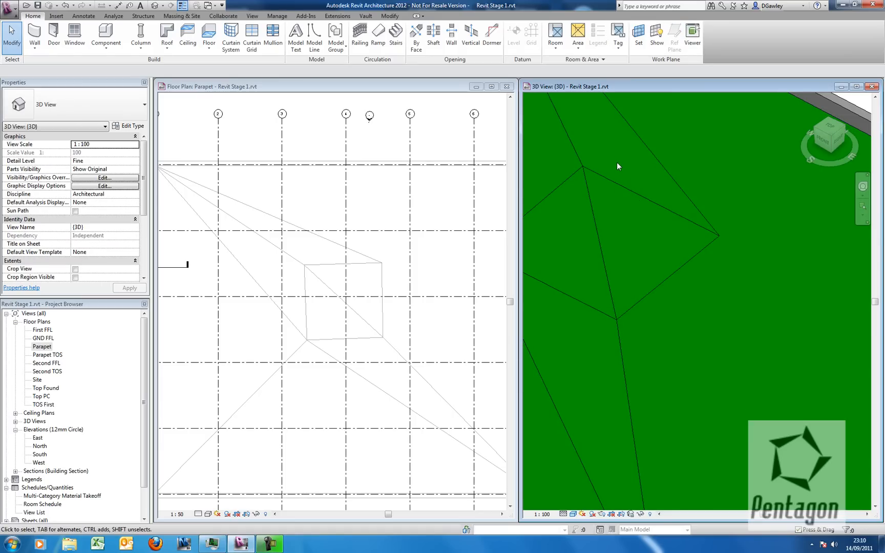
left_click(615, 184)
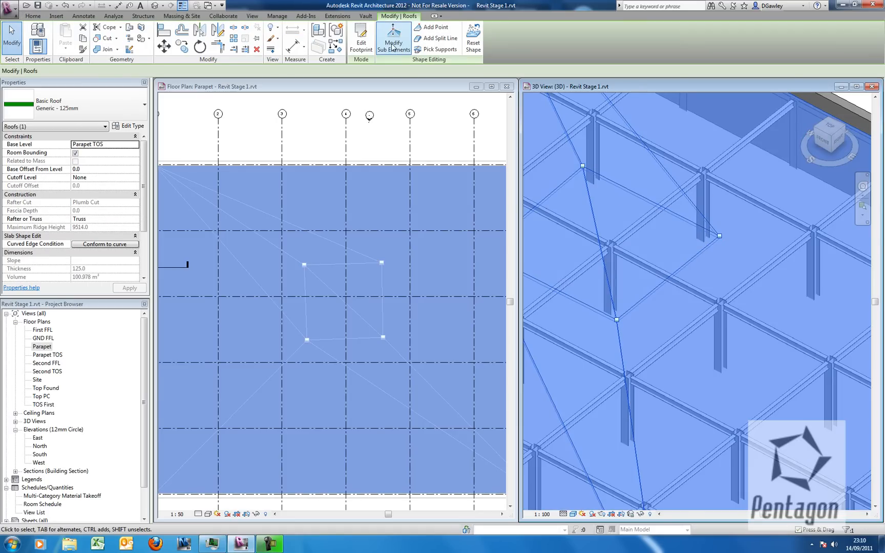
left_click(392, 48)
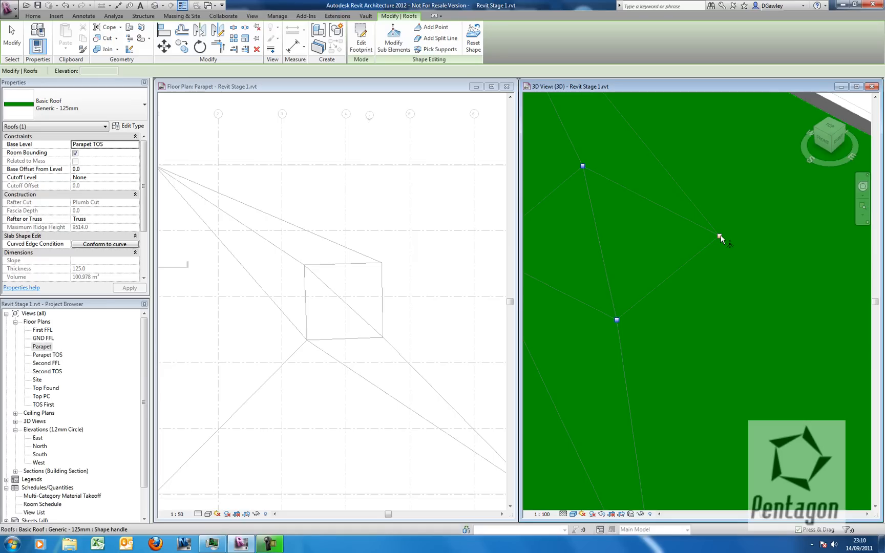
left_click(720, 238)
left_click(727, 232)
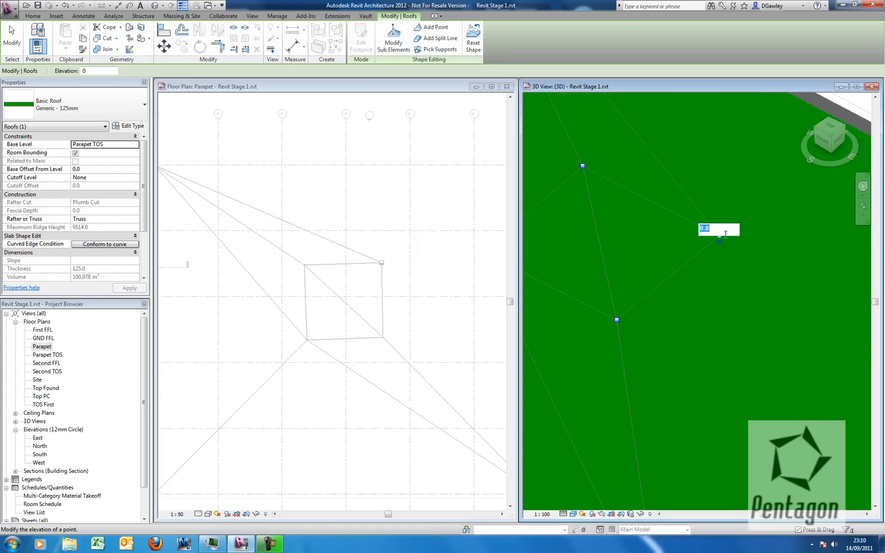
key("Return")
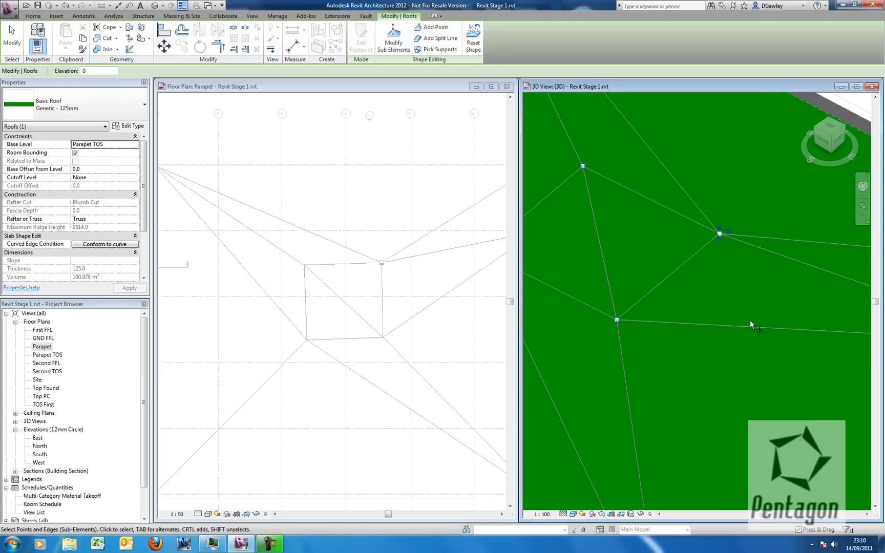
Set the elevation of the last interior shape point, between grids 4–5 and C–D, to 100 and finish editing the roof shape.
left_click(617, 320)
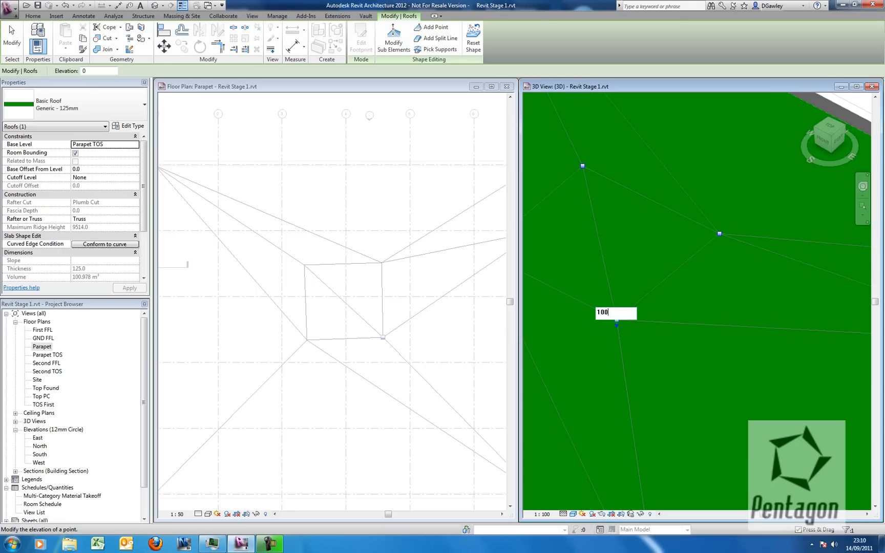
key("Return")
key("Escape")
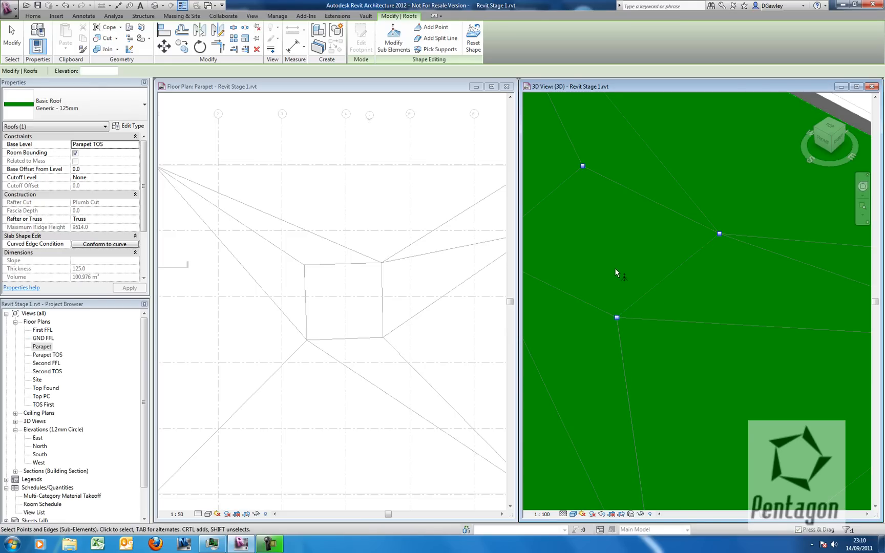
scroll(615, 267, "down", 5)
key("Escape")
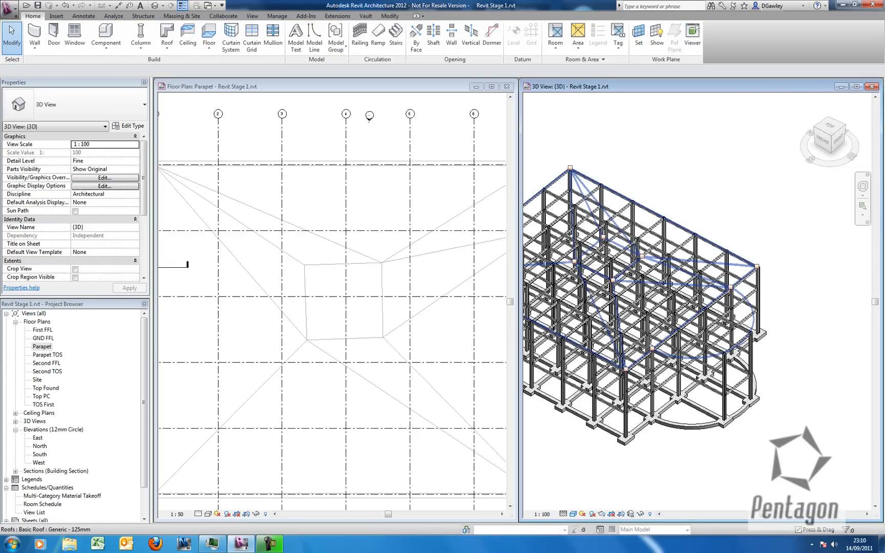
right_click(691, 184)
left_click(713, 188)
Create a short vertical building section just before grid 4 in the Parapet plan, ending inside the raised square of the roof.
left_click(342, 196)
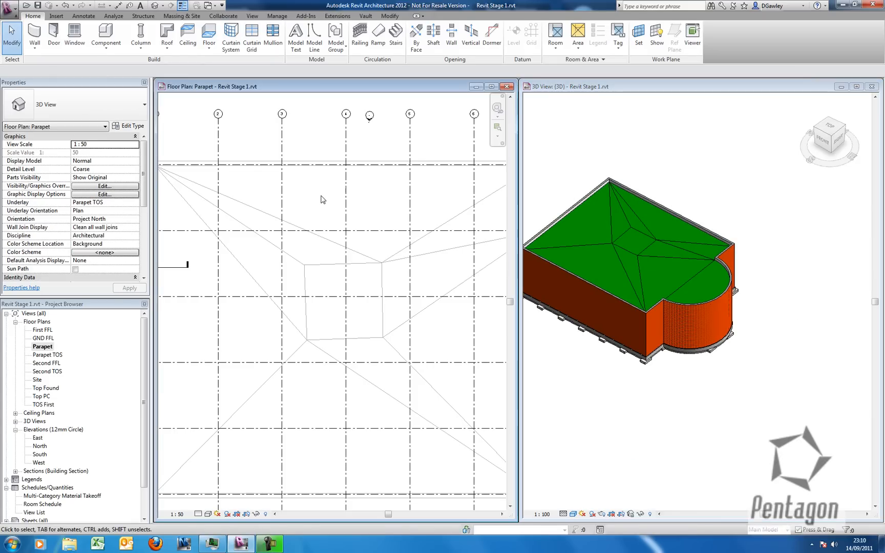
scroll(322, 197, "down", 2)
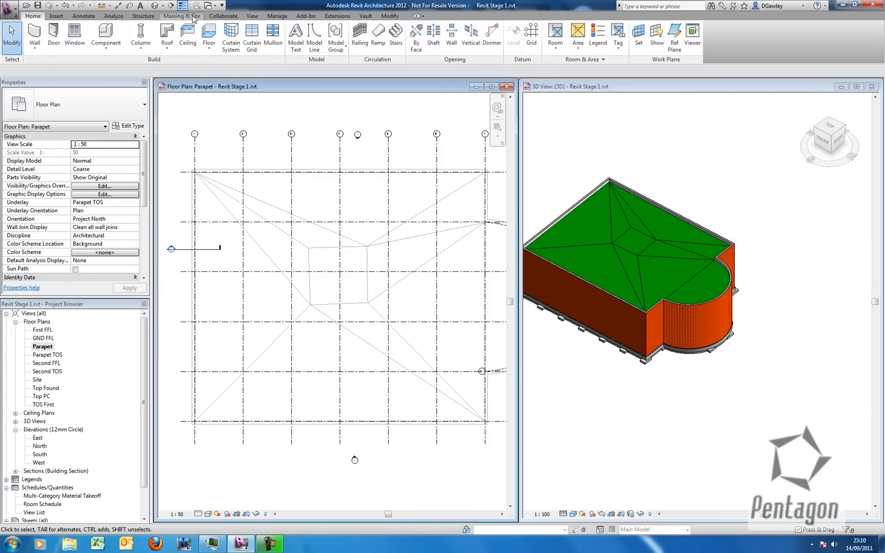
scroll(323, 228, "up", 1)
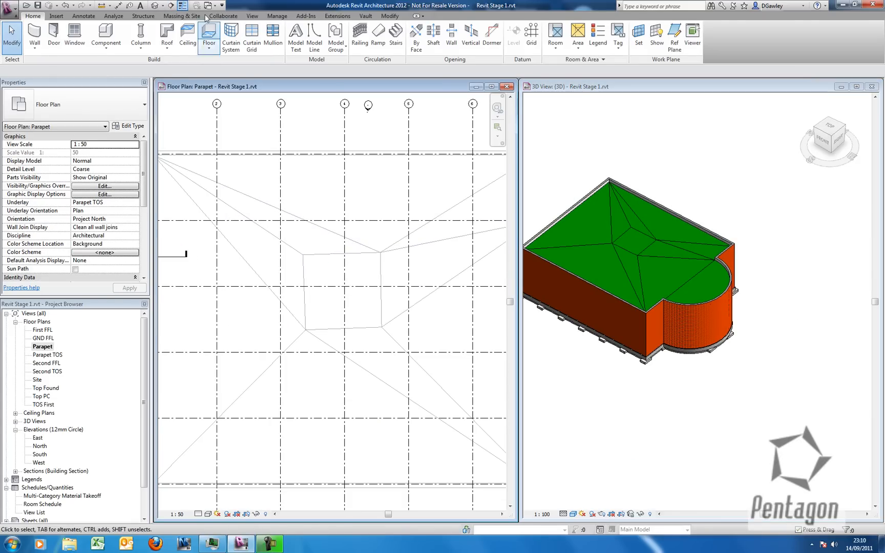
left_click(171, 5)
left_click(333, 205)
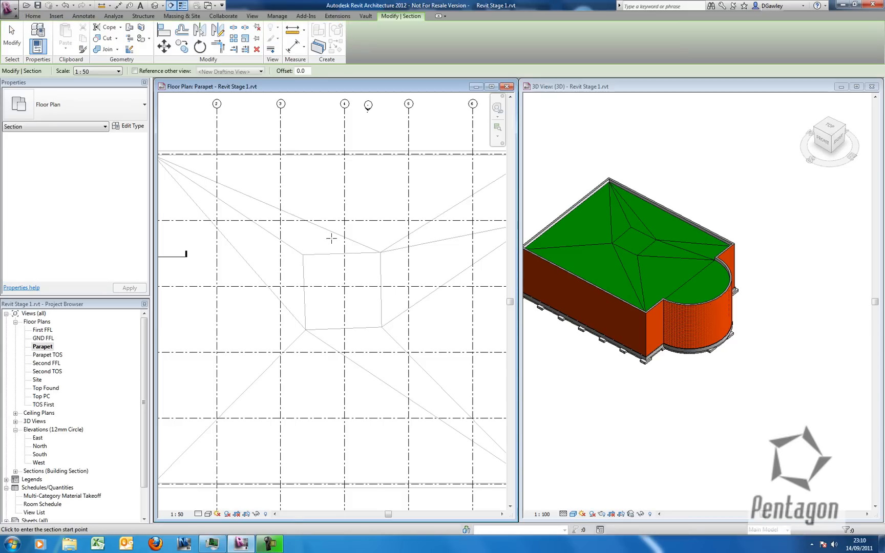
left_click(333, 277)
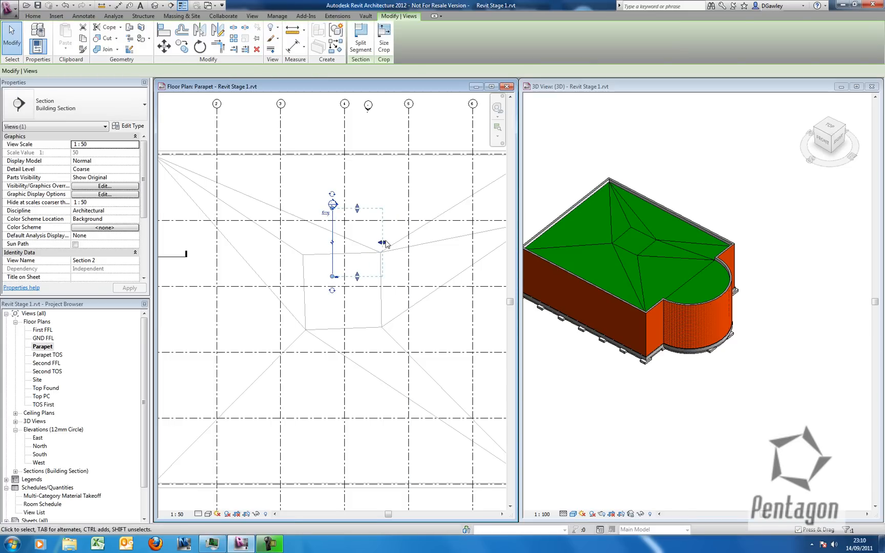
key("Escape")
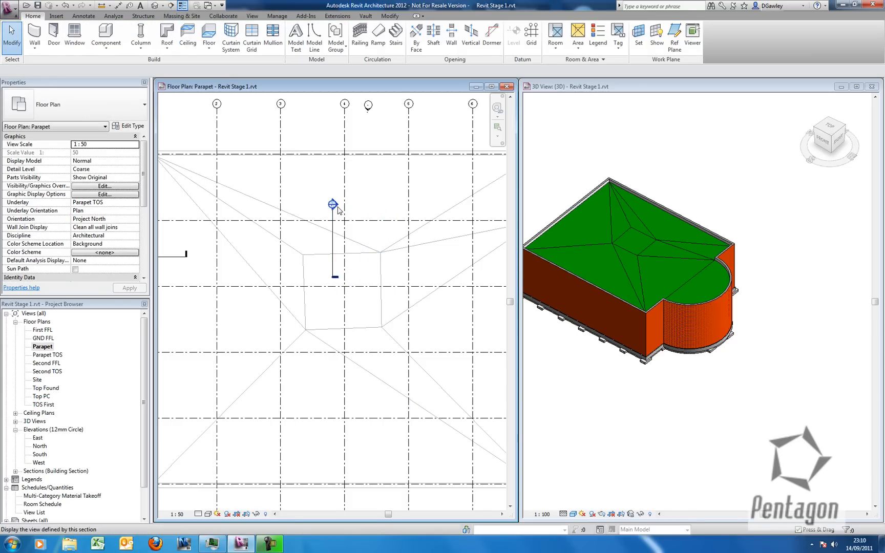
Open the new section, examine the fall of the roof, close the section and review the roof in 3D.
double_click(332, 204)
scroll(472, 244, "up", 5)
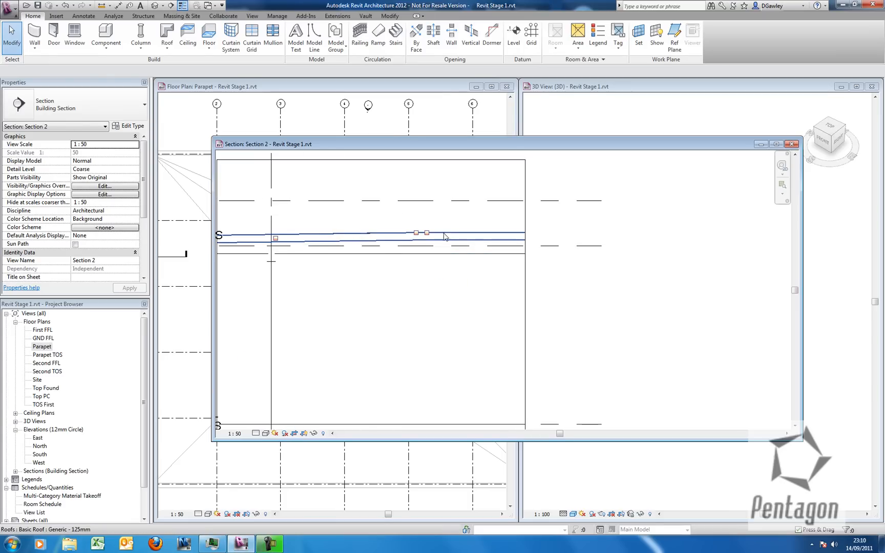
left_click(792, 144)
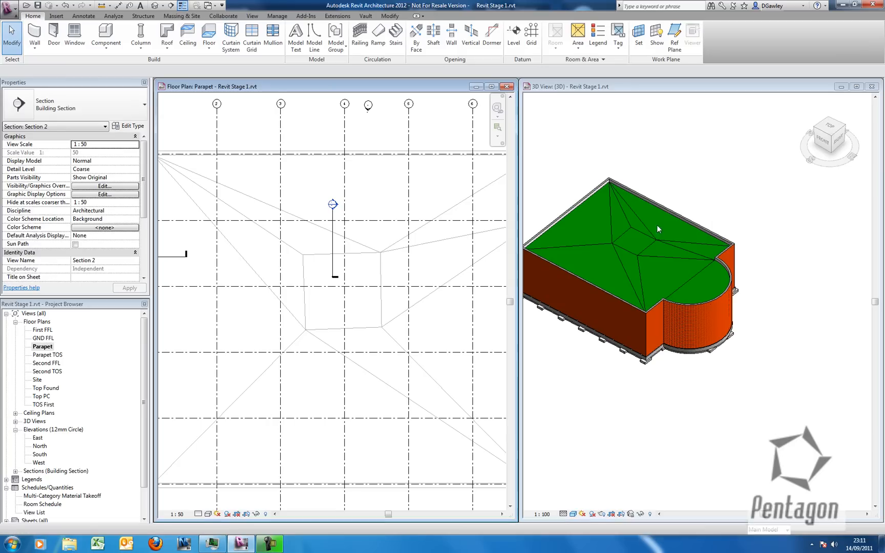
left_click(611, 220)
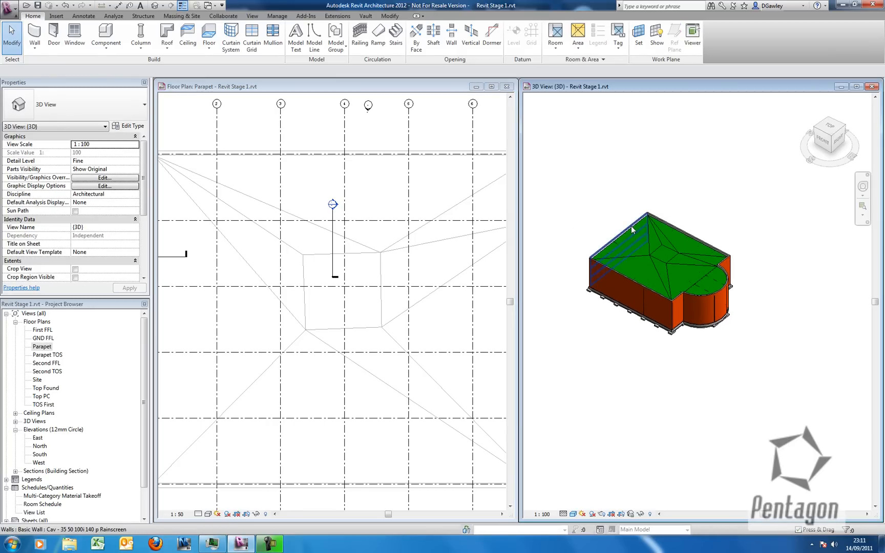
scroll(631, 226, "up", 2)
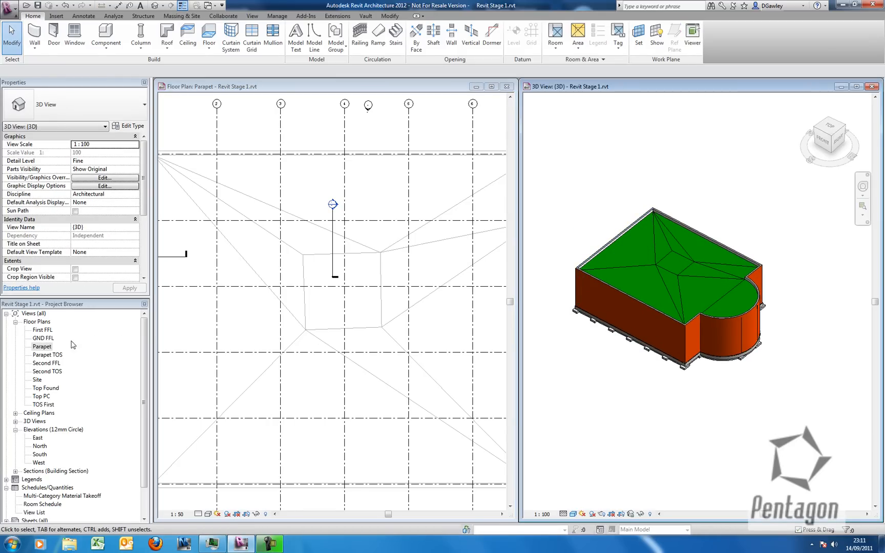
Open the GND FFL floor plan maximized and set its detail level to Fine.
double_click(49, 339)
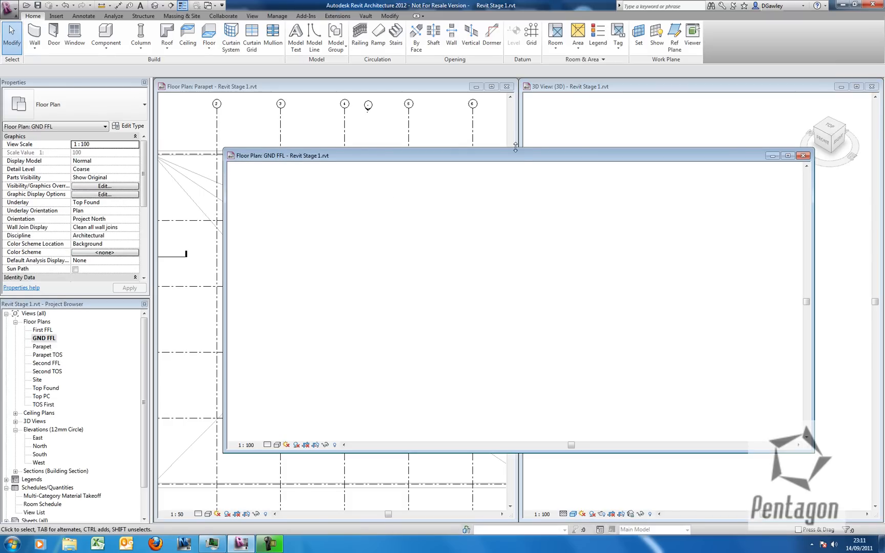
double_click(518, 158)
middle_click_drag(480, 253, 431, 310)
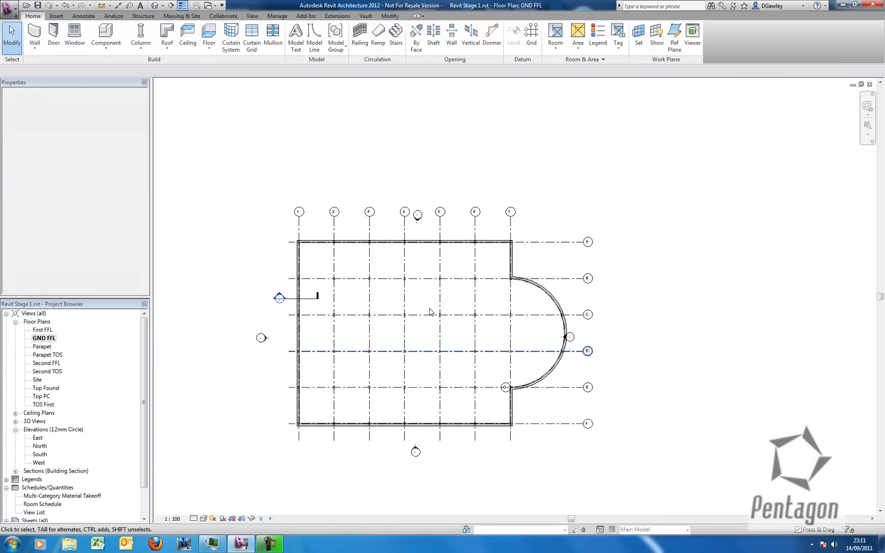
scroll(333, 252, "up", 2)
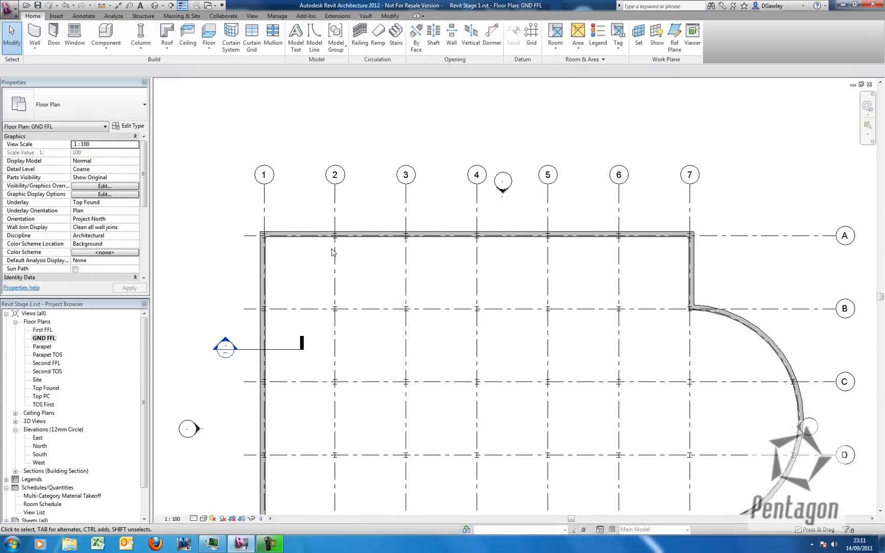
left_click(193, 519)
left_click(205, 508)
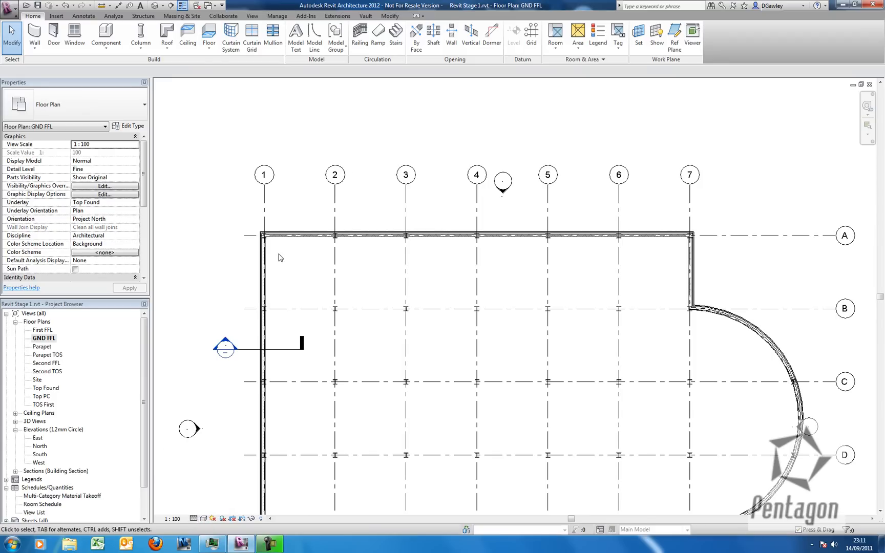
Place a Rectangular 450 x 600mm architectural column on grid 2 at the grid A wall, around the steel column.
scroll(389, 256, "up", 4)
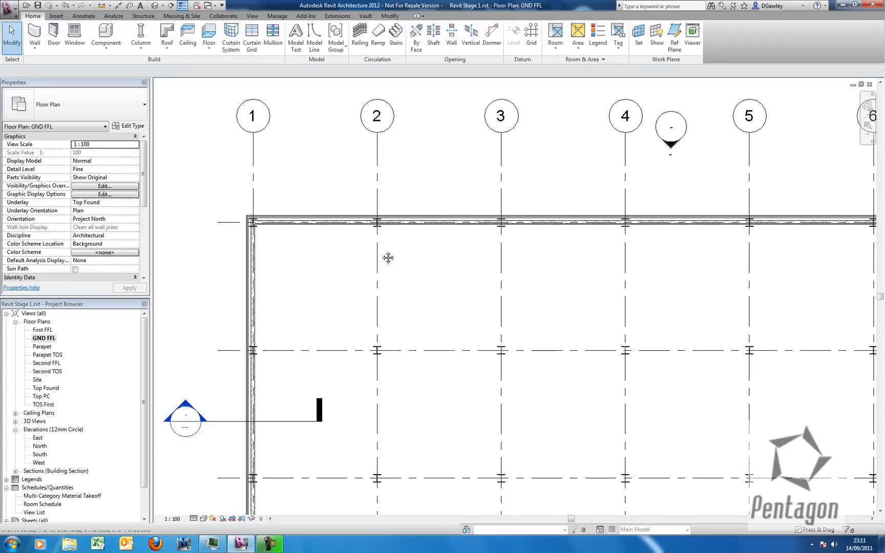
left_click(141, 47)
left_click(153, 87)
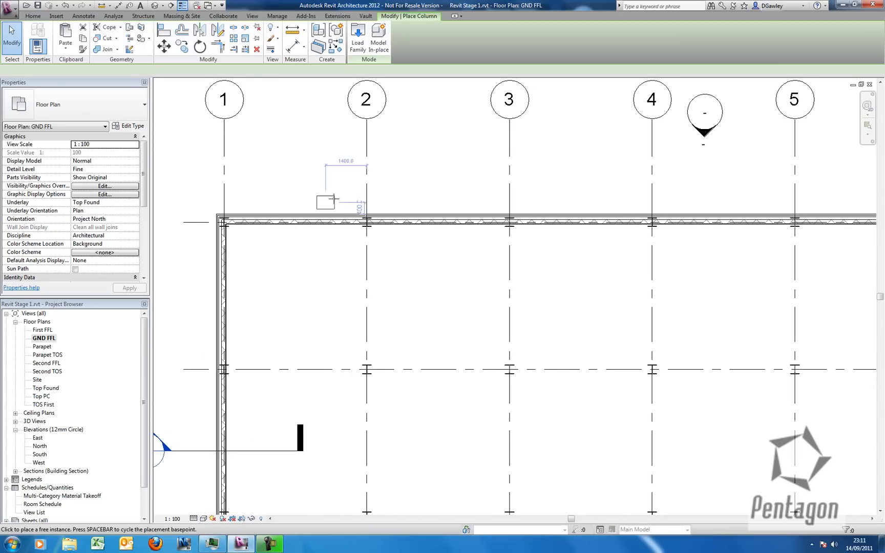
scroll(365, 223, "up", 4)
scroll(365, 223, "up", 1)
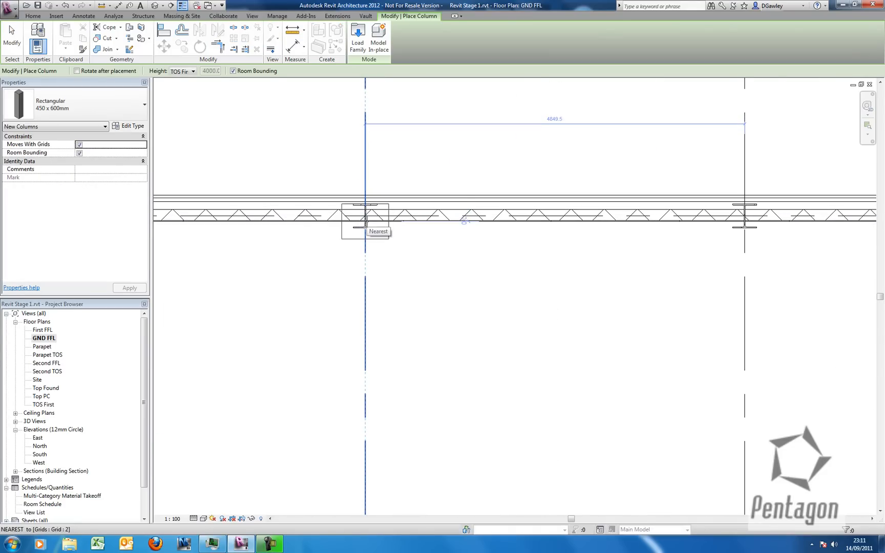
left_click(365, 223)
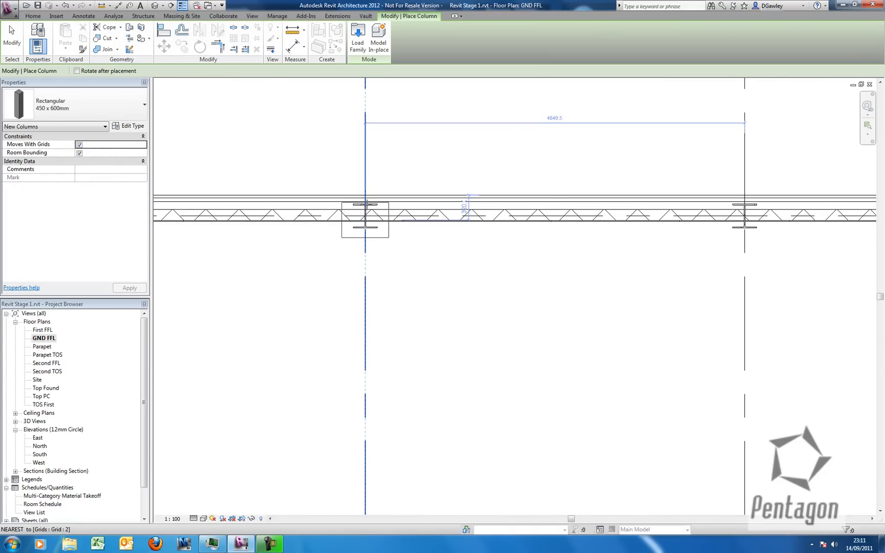
Place another 450 x 600mm architectural column around the steel column at the intersection of grids 2 and B and end column placement.
scroll(463, 294, "down", 3)
middle_click_drag(467, 317, 447, 220)
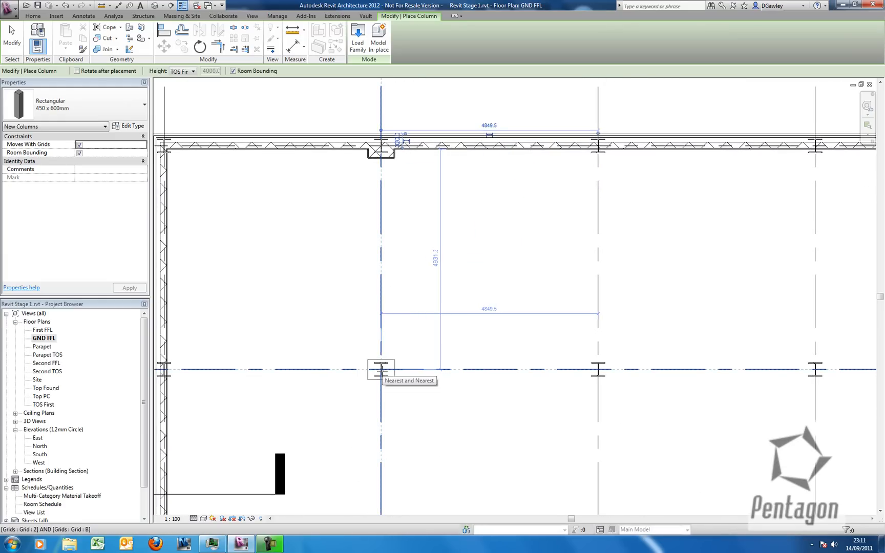
left_click(381, 368)
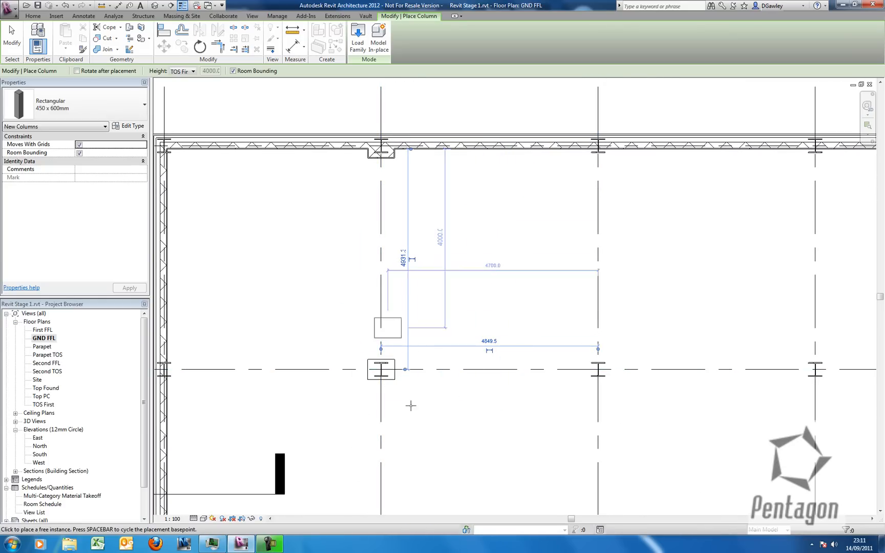
right_click(442, 223)
key("Escape")
scroll(443, 224, "down", 2)
scroll(439, 241, "up", 1)
right_click(439, 241)
left_click(457, 247)
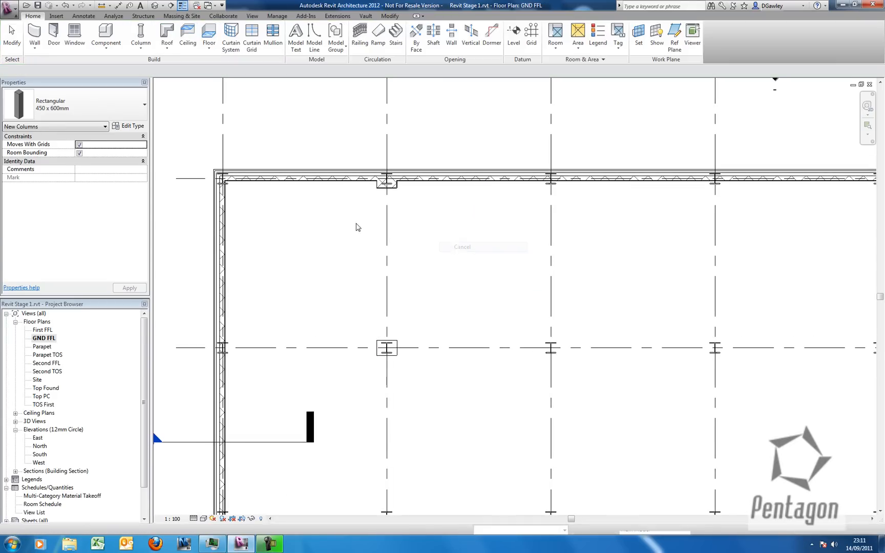
Draw a Partn - p 100 p - Block wall along grid 2 from the grid A column to the grid B column.
left_click(37, 51)
left_click(43, 67)
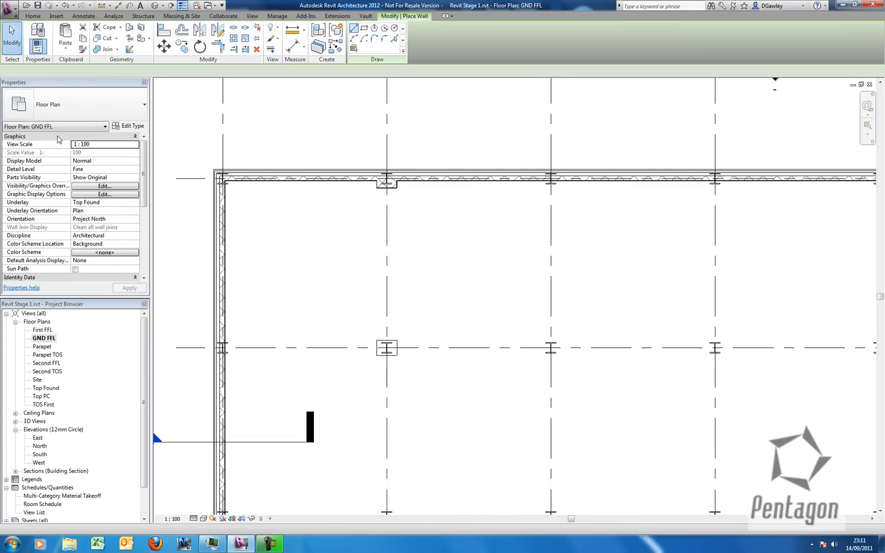
left_click(92, 113)
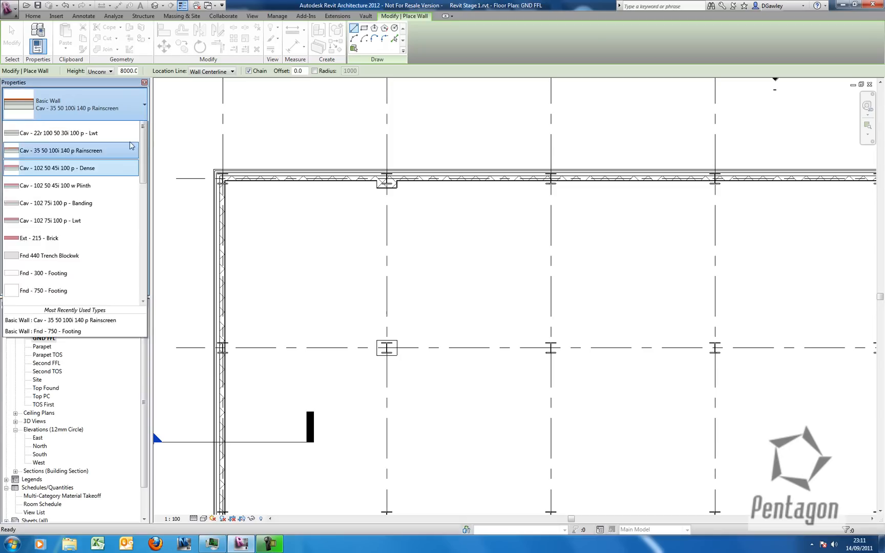
scroll(150, 256, "down", 2)
scroll(150, 256, "down", 4)
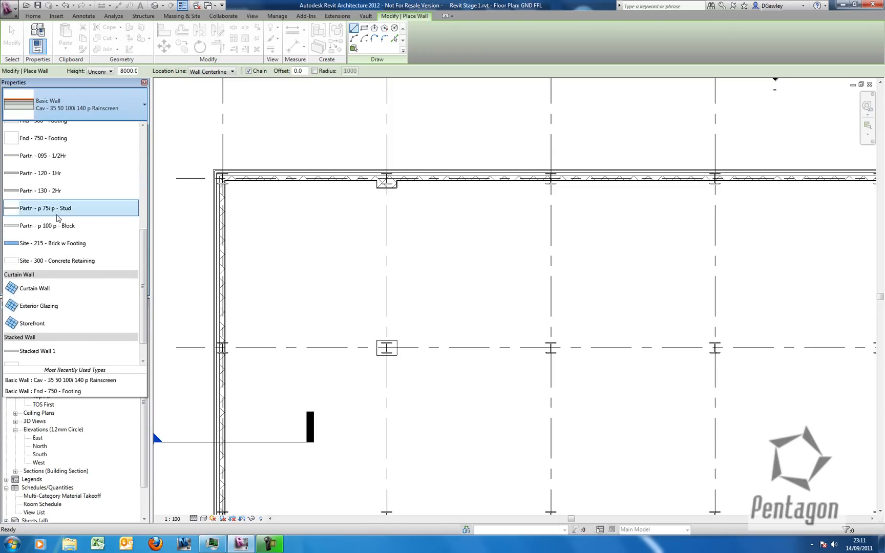
left_click(57, 206)
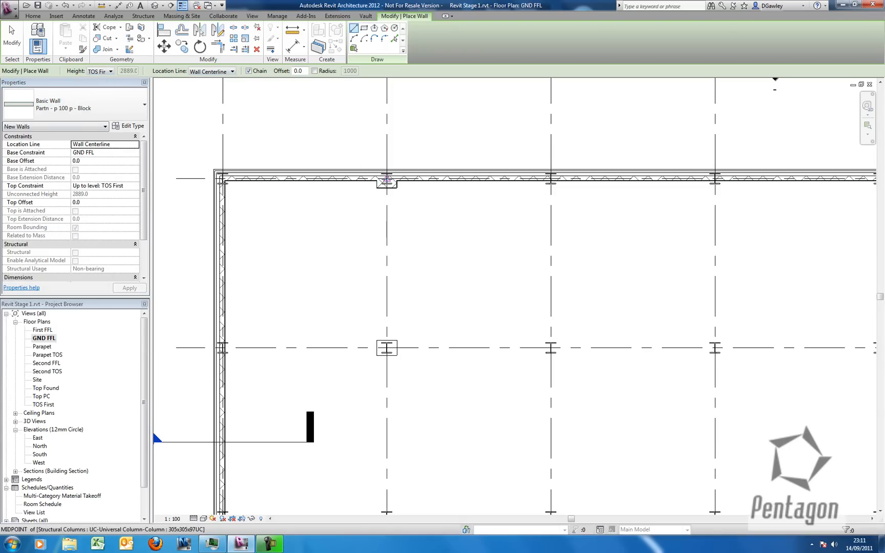
left_click(386, 179)
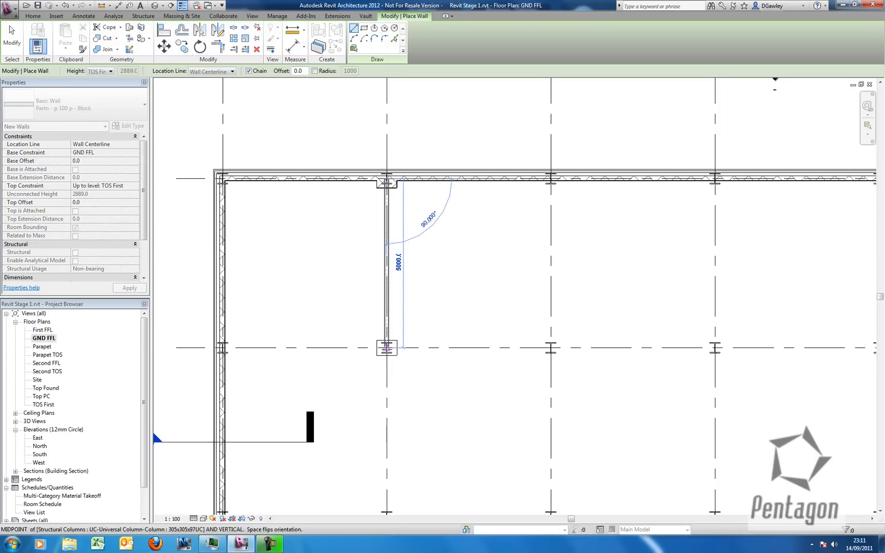
left_click(395, 338)
key("Escape")
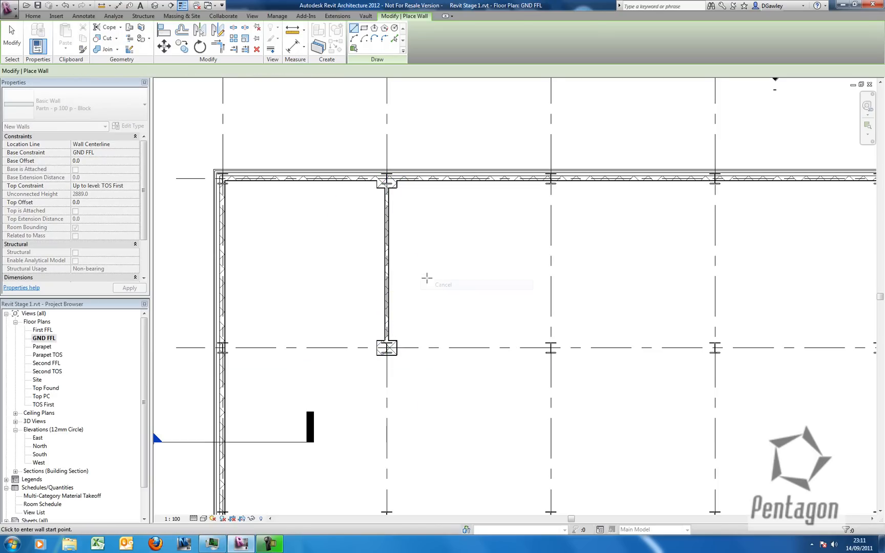
key("Escape")
Copy the grid 2 block wall with both its 450 x 600mm columns to grids 3 and 4, using multiple copies.
scroll(385, 353, "up", 3)
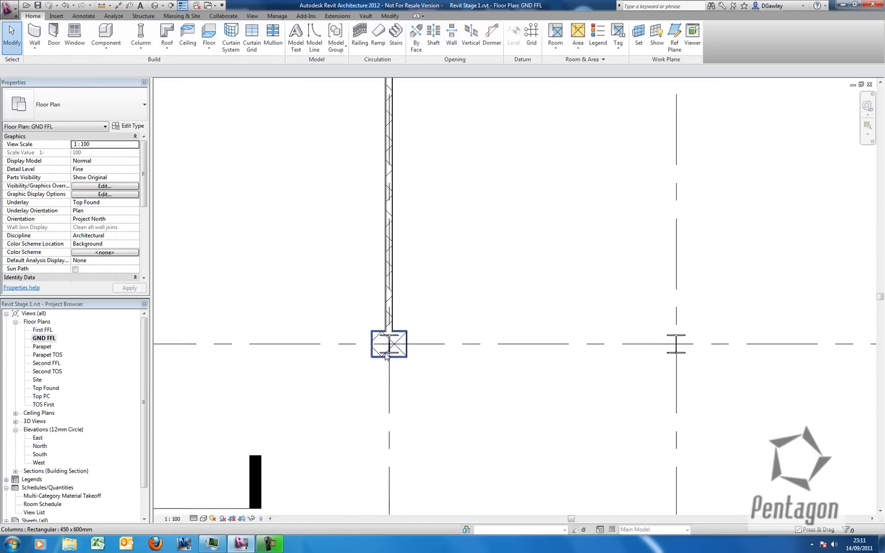
left_click(411, 335)
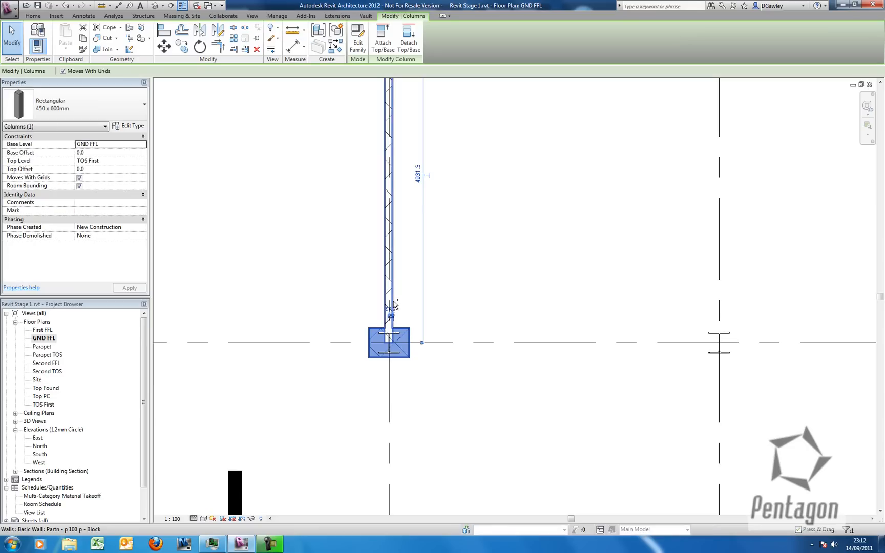
left_click(391, 197, "ctrl")
scroll(416, 333, "down", 2)
middle_click_drag(443, 261, 410, 356)
left_click(380, 222, "ctrl")
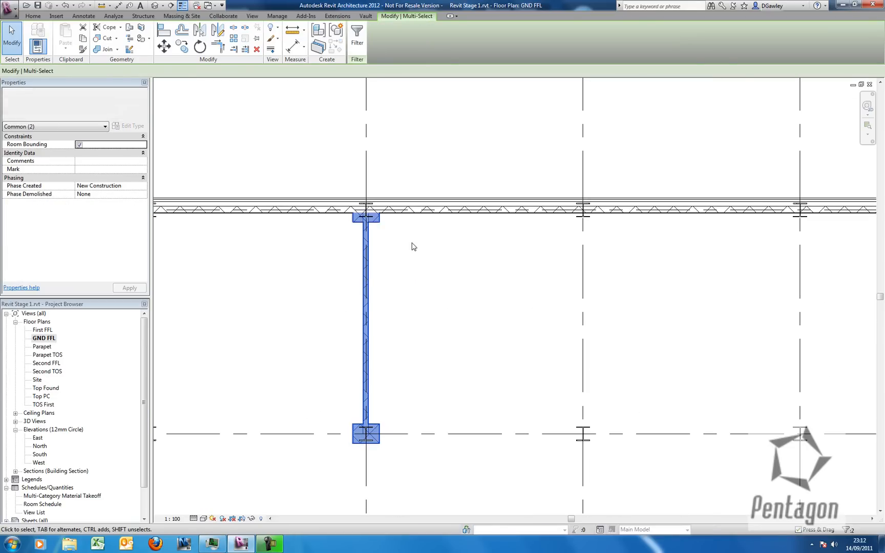
scroll(413, 247, "down", 2)
middle_click_drag(418, 231, 366, 255)
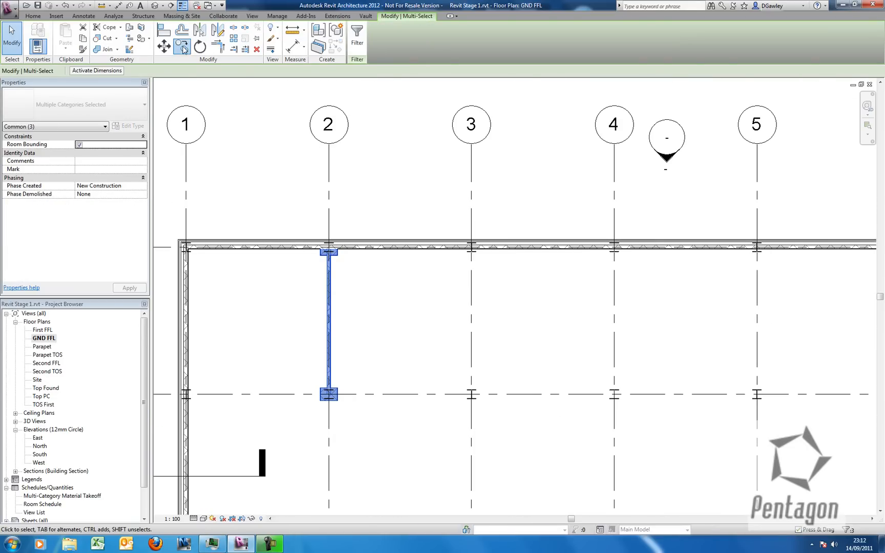
left_click(182, 47)
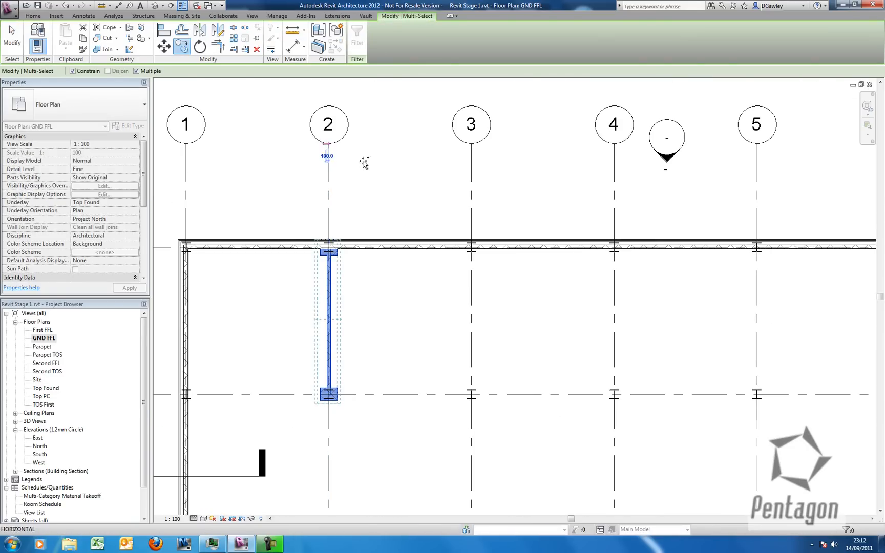
left_click(471, 146)
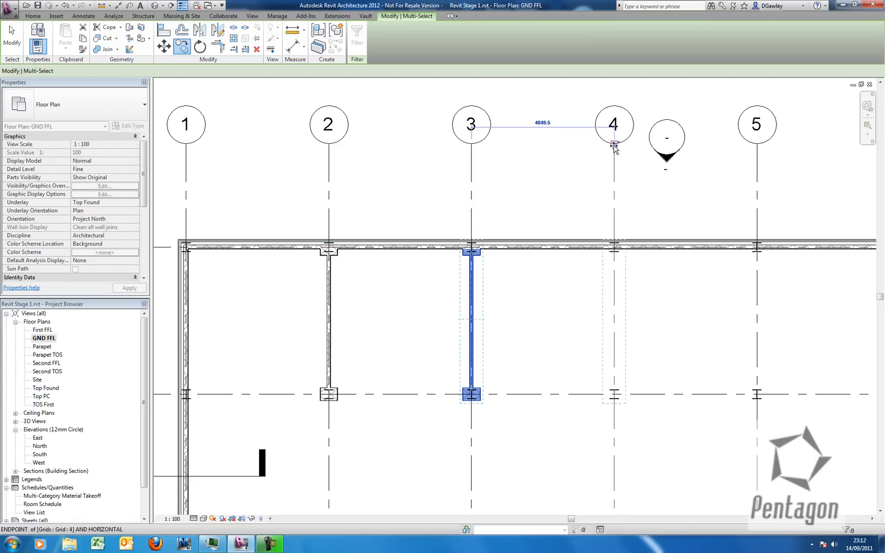
left_click(613, 144)
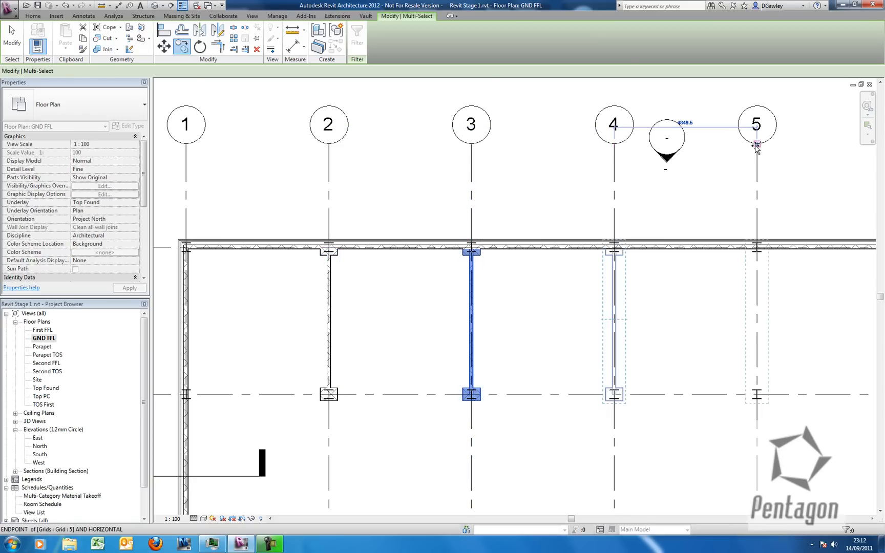
Place further copies of the wall and column set on grids 5 and 6 and end copying.
left_click(811, 236)
middle_click_drag(845, 228, 507, 244)
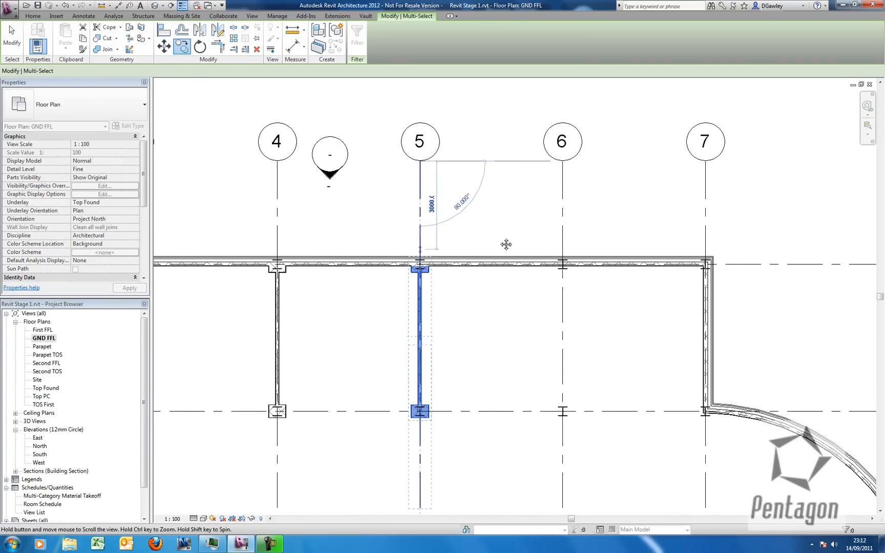
left_click(562, 161)
scroll(516, 231, "down", 2)
middle_click_drag(279, 259, 468, 249)
scroll(468, 248, "down", 1)
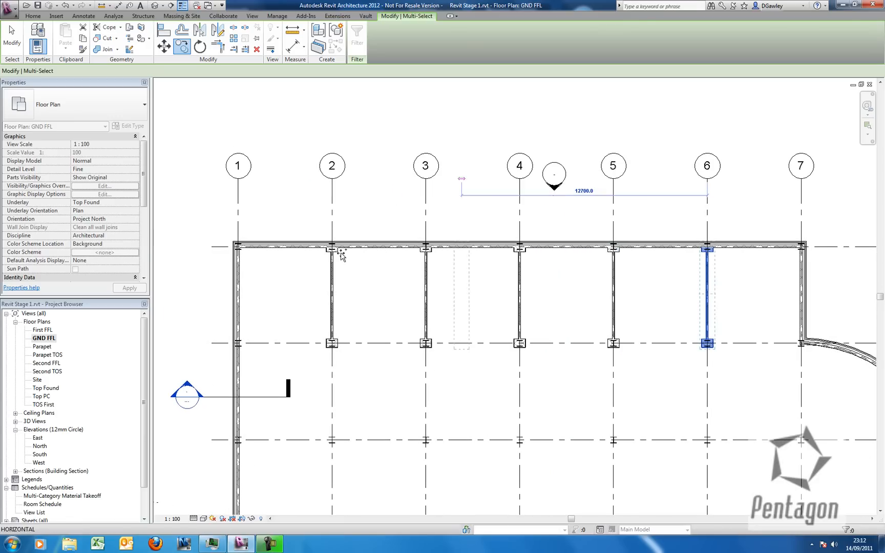
key("Escape")
key("Escape")
Place Rectangular 450 x 600mm architectural columns around the steel columns on grid 1 at grids A and B.
scroll(237, 254, "up", 3)
scroll(236, 253, "up", 2)
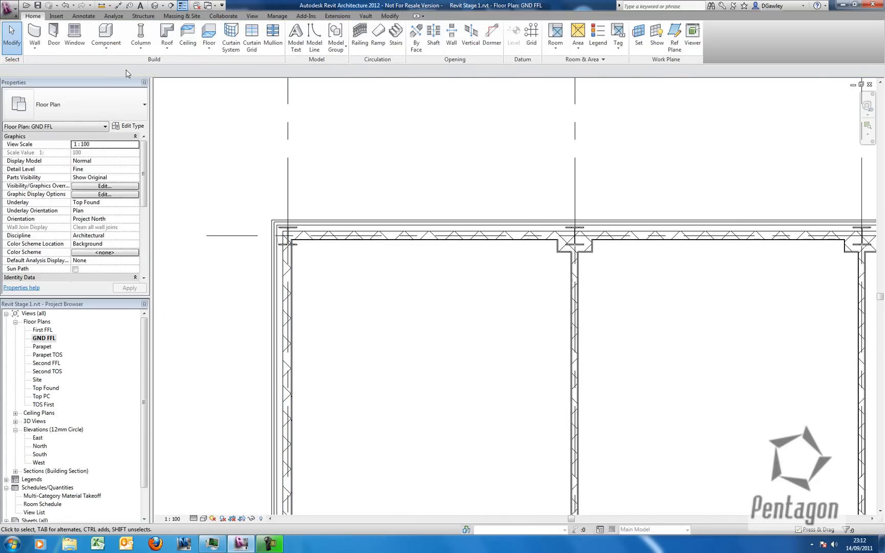
left_click(141, 52)
left_click(156, 85)
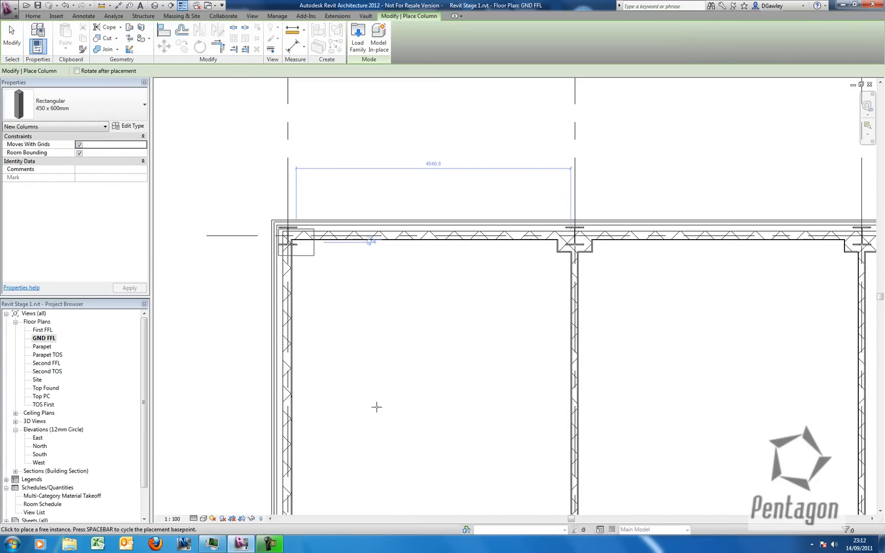
middle_click_drag(397, 427, 306, 257)
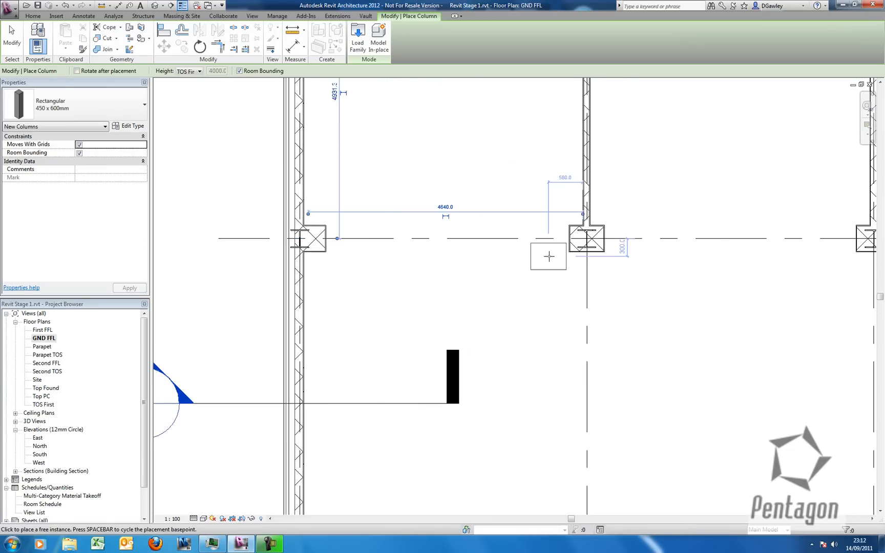
Place 450 x 600mm architectural columns around the steel columns on grid 7 at grids B and A and end column placement.
scroll(537, 253, "down", 4)
scroll(589, 259, "up", 3)
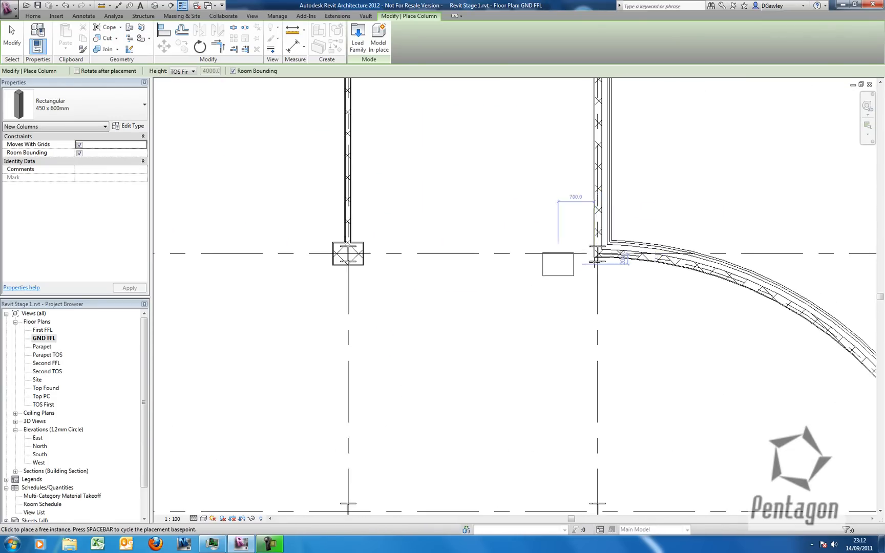
left_click(596, 251)
middle_click_drag(547, 187, 476, 457)
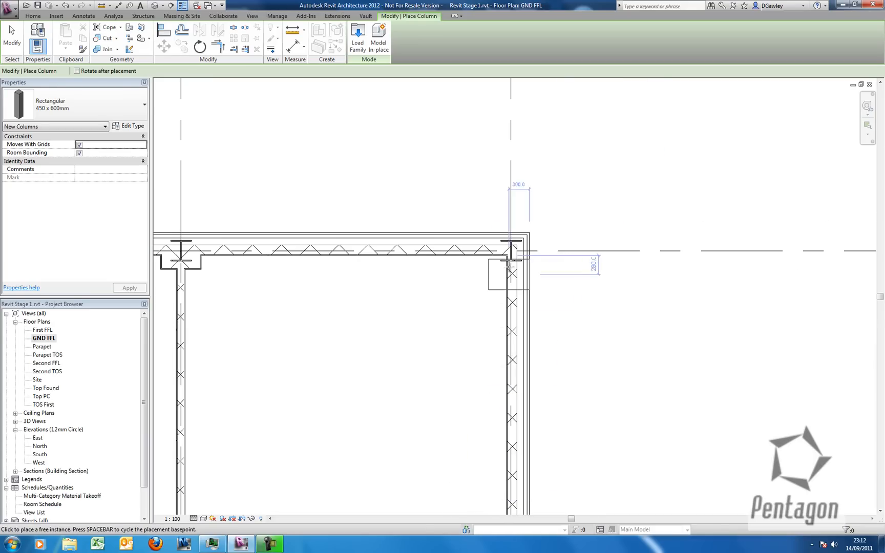
left_click(510, 252)
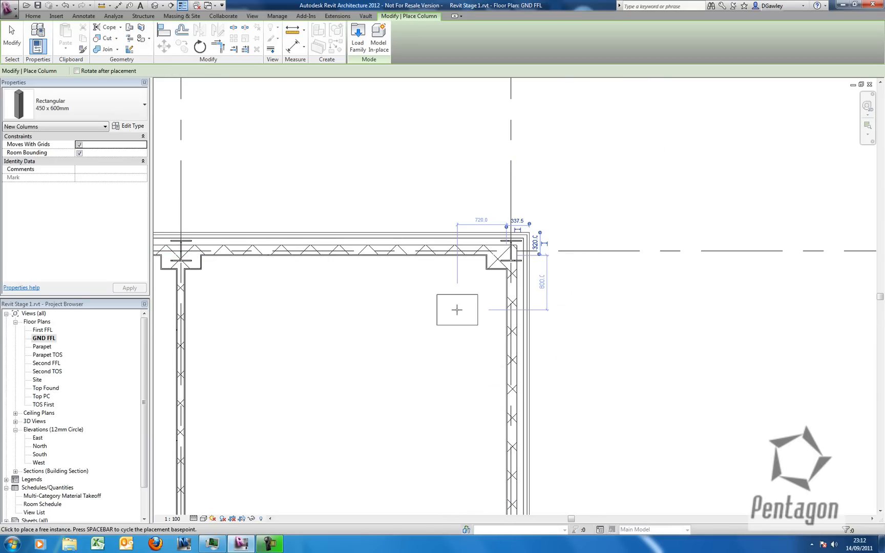
scroll(456, 309, "down", 5)
middle_click_drag(321, 351, 428, 281)
scroll(428, 280, "down", 1)
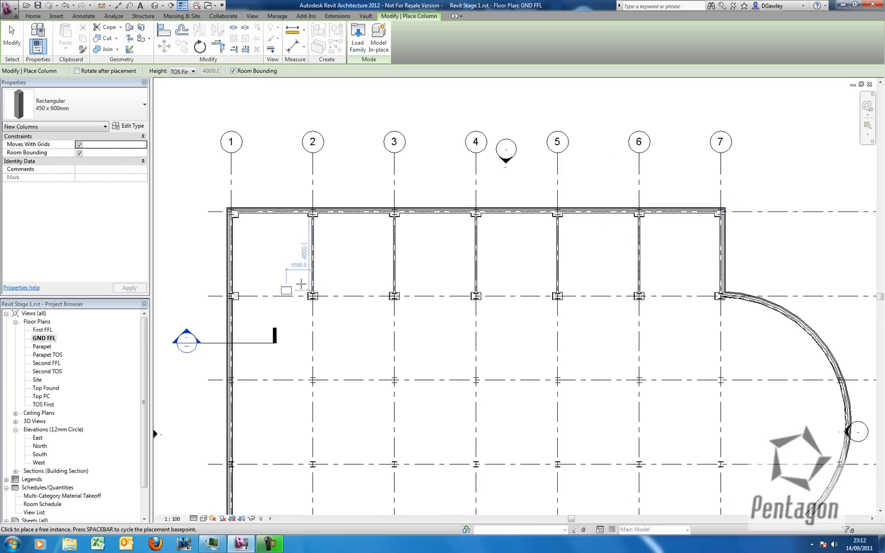
key("Escape")
key("Escape")
Create a wall similar to the grid 2 block partition along grid B from grid 1 to grid 7.
scroll(357, 278, "up", 5)
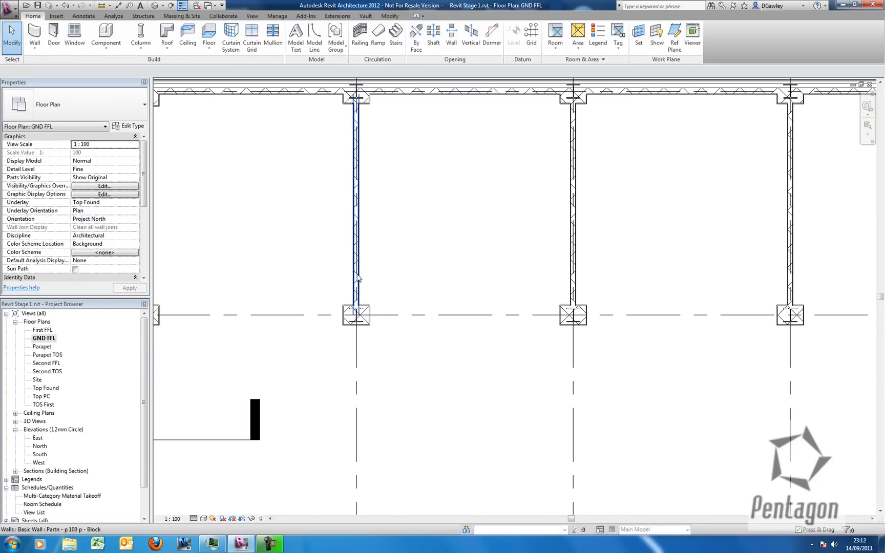
left_click(358, 278)
right_click(357, 278)
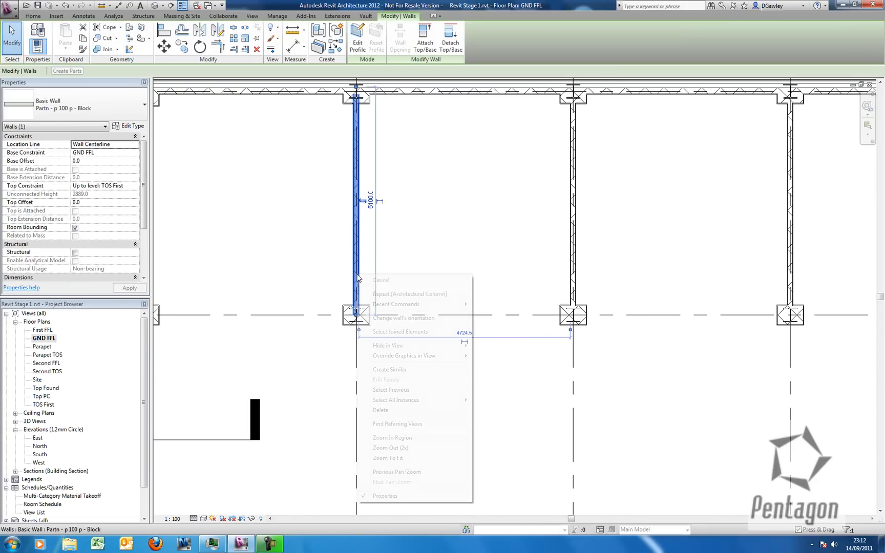
left_click(389, 369)
middle_click_drag(210, 322, 352, 324)
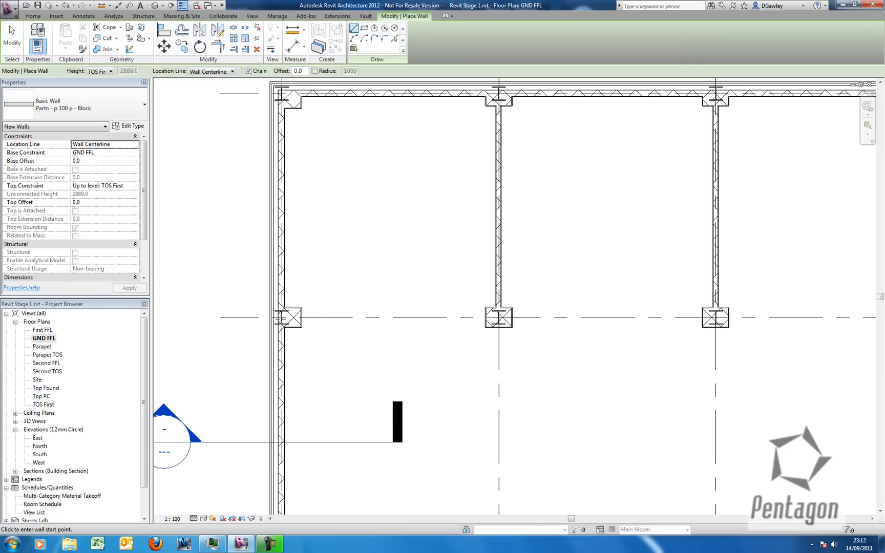
left_click(281, 317)
scroll(318, 312, "down", 5)
scroll(533, 322, "up", 2)
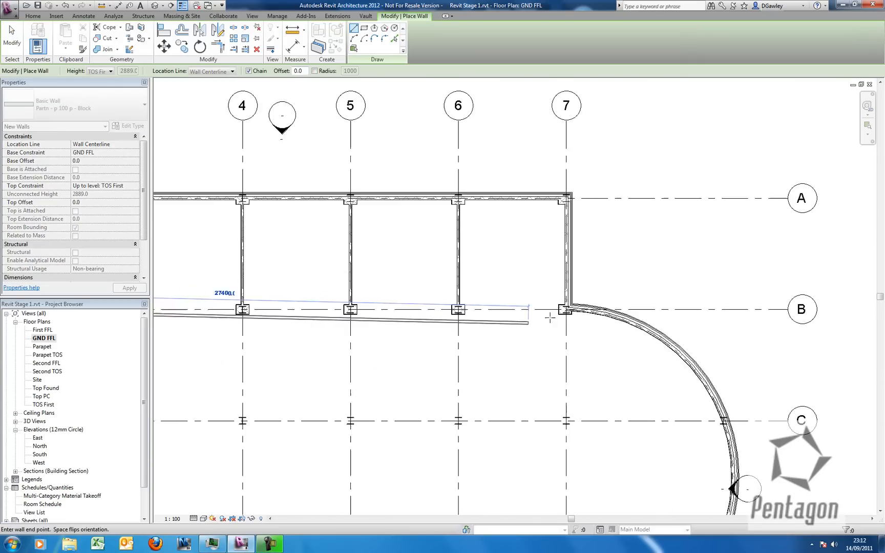
scroll(550, 314, "up", 3)
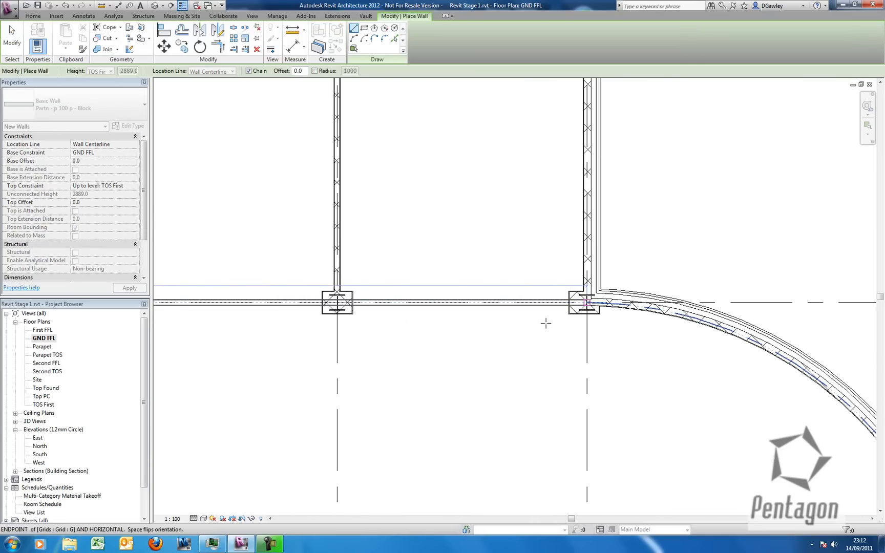
left_click(359, 306)
right_click(415, 261)
left_click(430, 267)
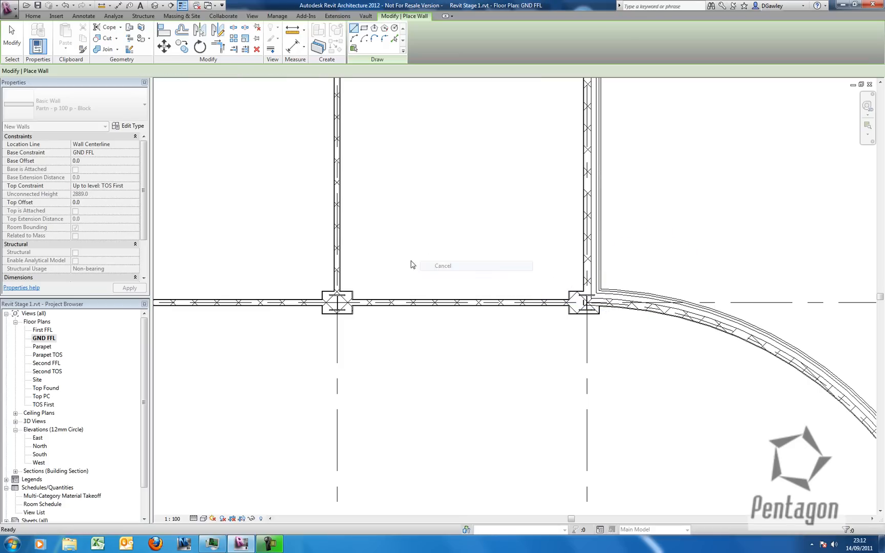
Draw Partn - p 75i p - Stud walls in the bay between grids 1 and 2, about 2000 mm up from grid B and across to grid 2.
scroll(367, 286, "down", 6)
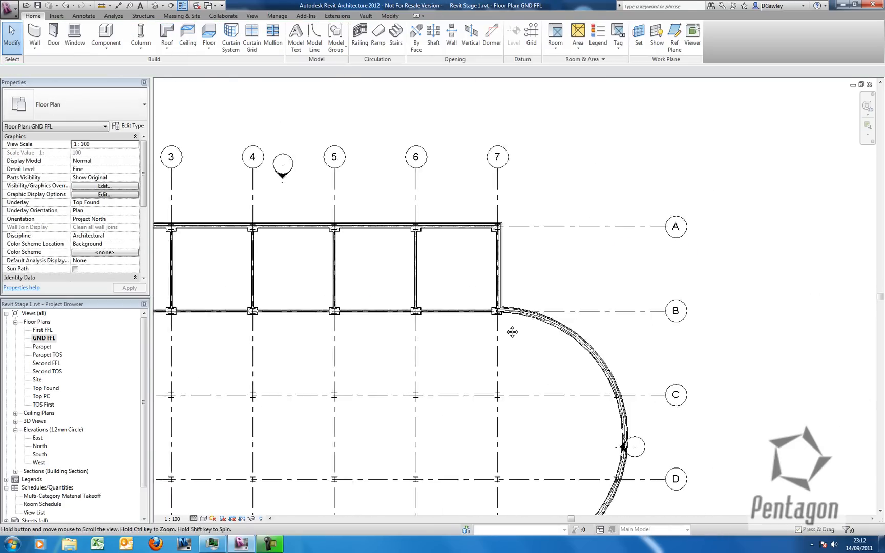
middle_click_drag(270, 305, 336, 302)
scroll(356, 357, "up", 4)
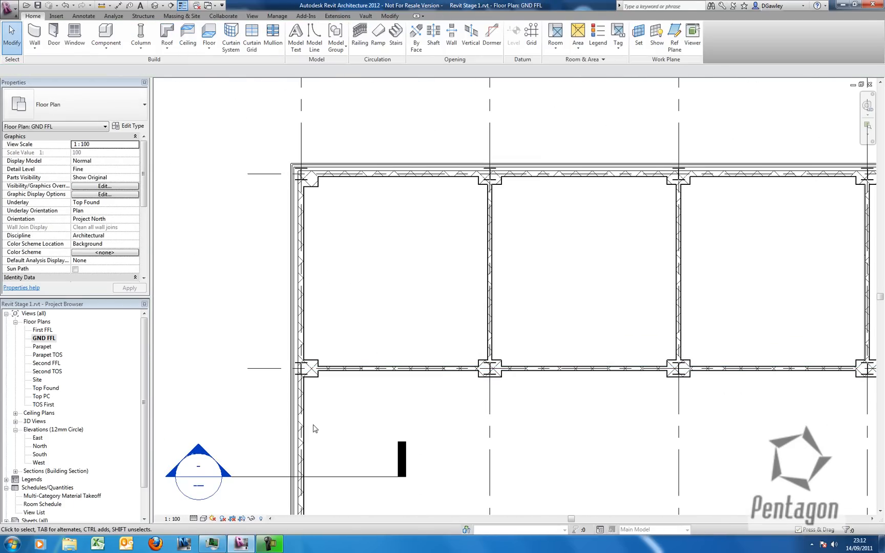
scroll(383, 354, "up", 1)
left_click(34, 48)
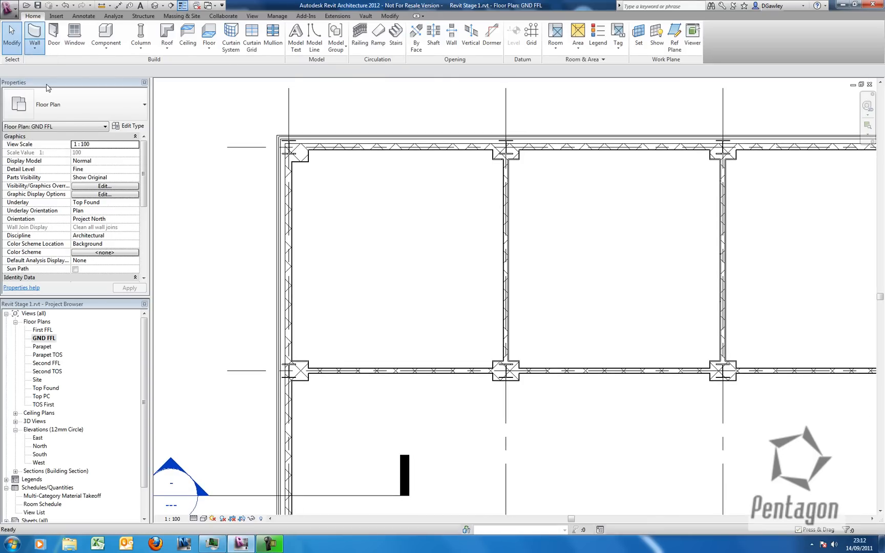
left_click(46, 65)
left_click(143, 104)
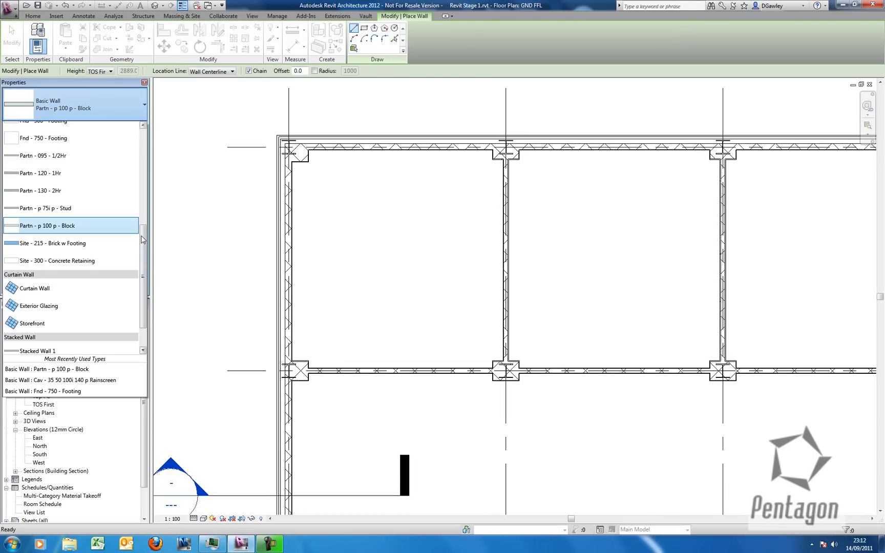
left_click(56, 222)
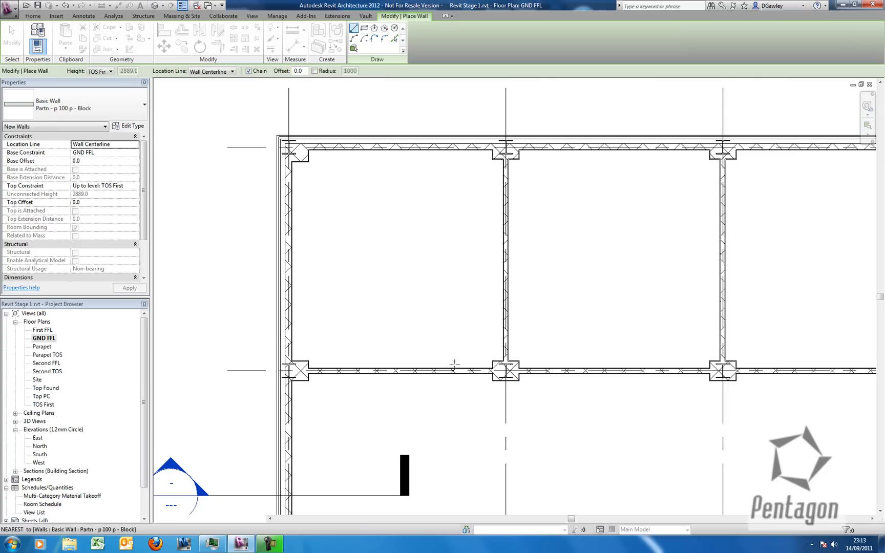
left_click(460, 282)
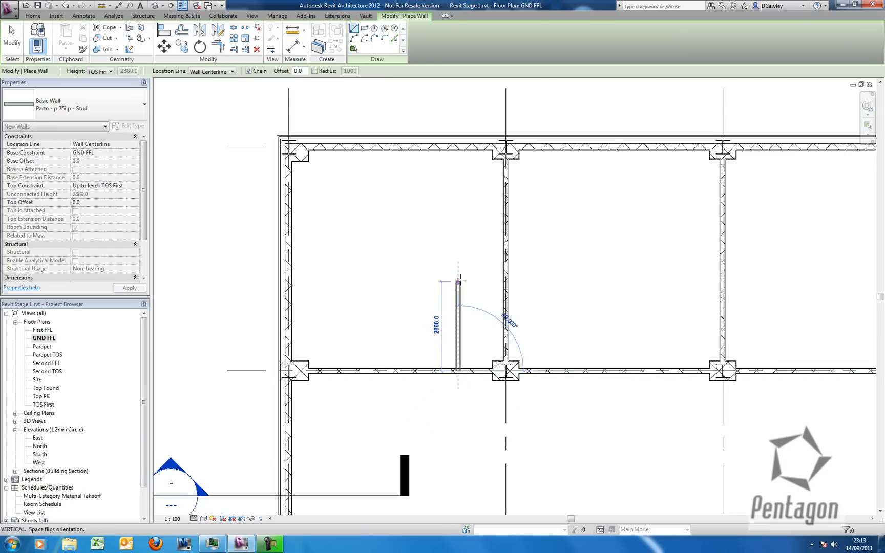
left_click(505, 280)
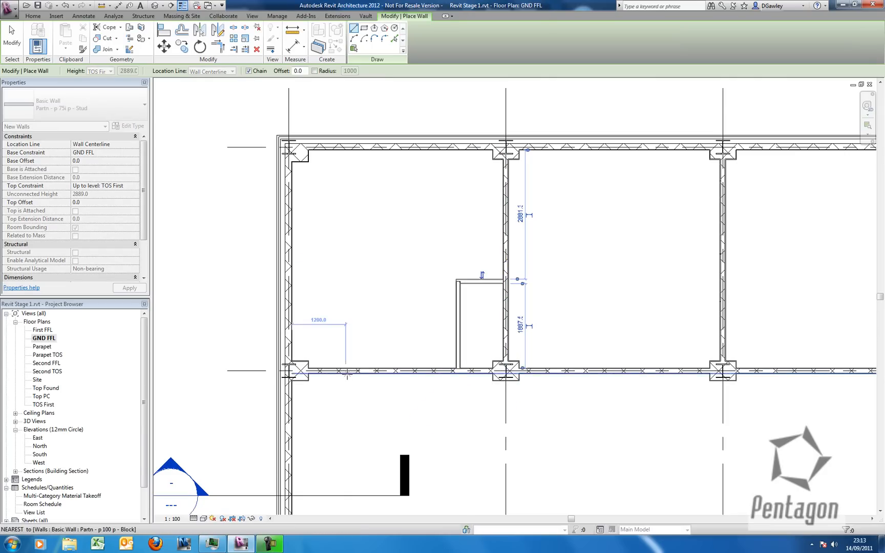
Draw a second Partn - p 75i p - Stud enclosure from the grid B wall up and about 1970 mm across to the grid 1 external wall.
key("Escape")
left_click(373, 370)
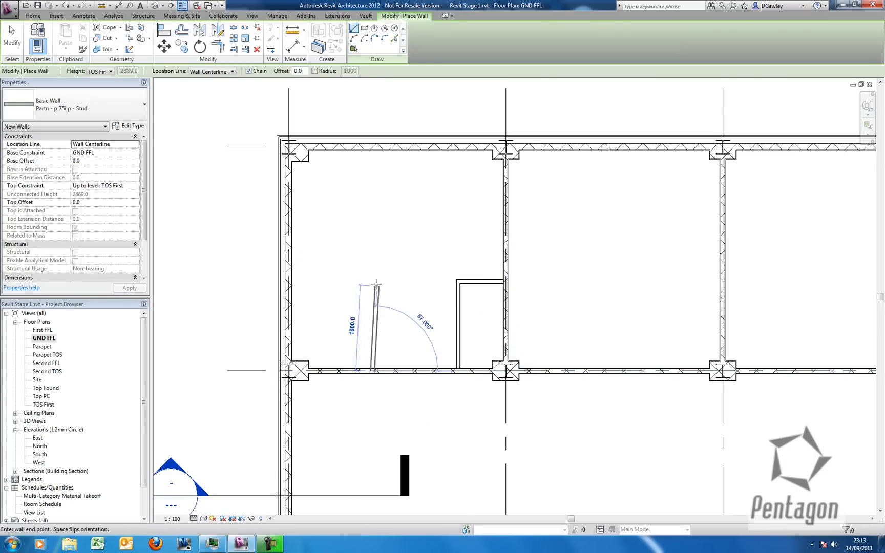
left_click(372, 258)
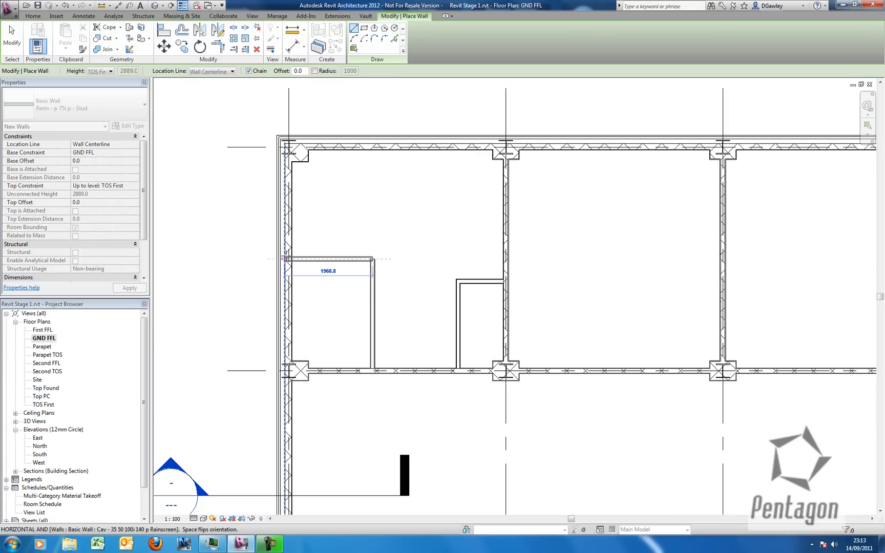
left_click(336, 210)
right_click(332, 205)
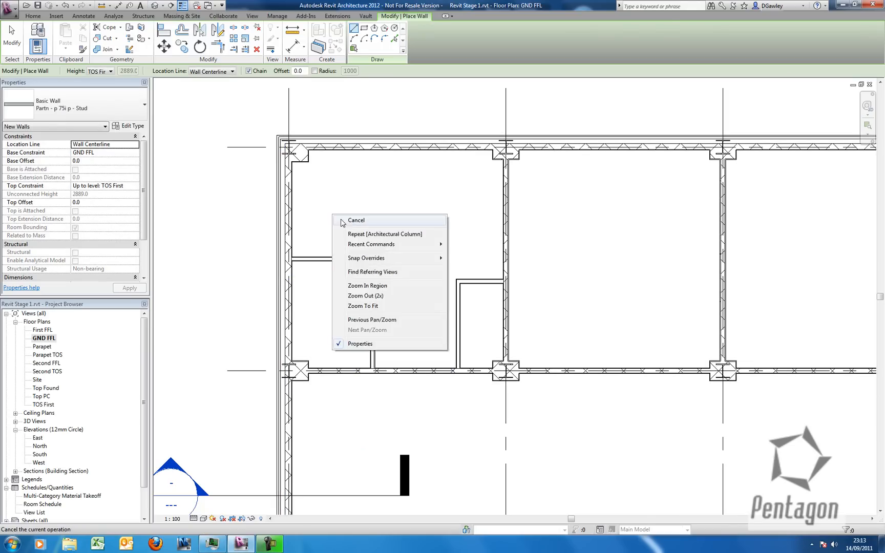
left_click(353, 213)
Place tagged IntSgl (1) 810 x 2110mm doors in the grid B wall between the enclosures and in the larger enclosure's side partition.
left_click(55, 46)
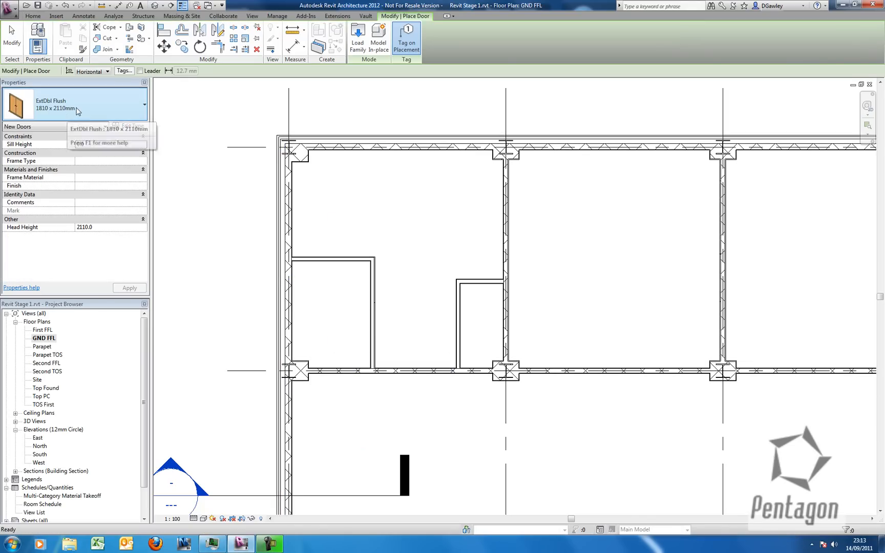
left_click(76, 112)
left_click(44, 182)
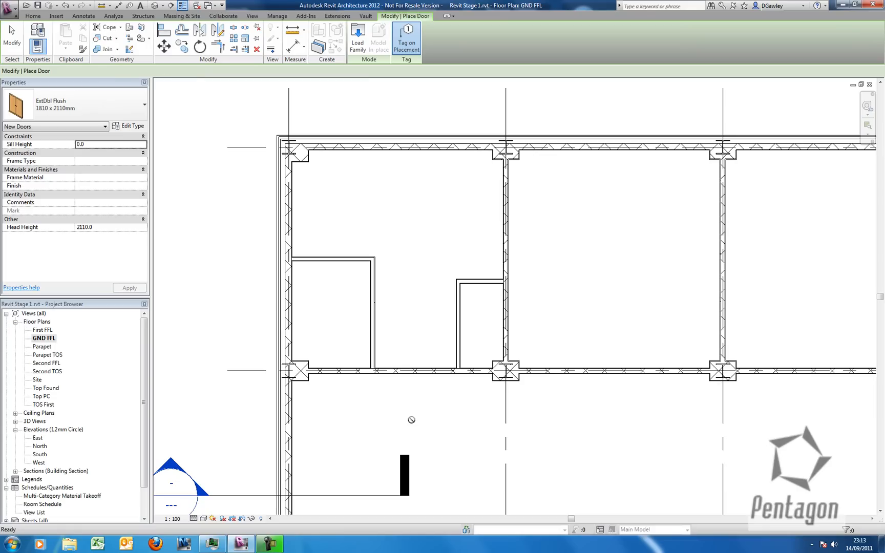
left_click(401, 369)
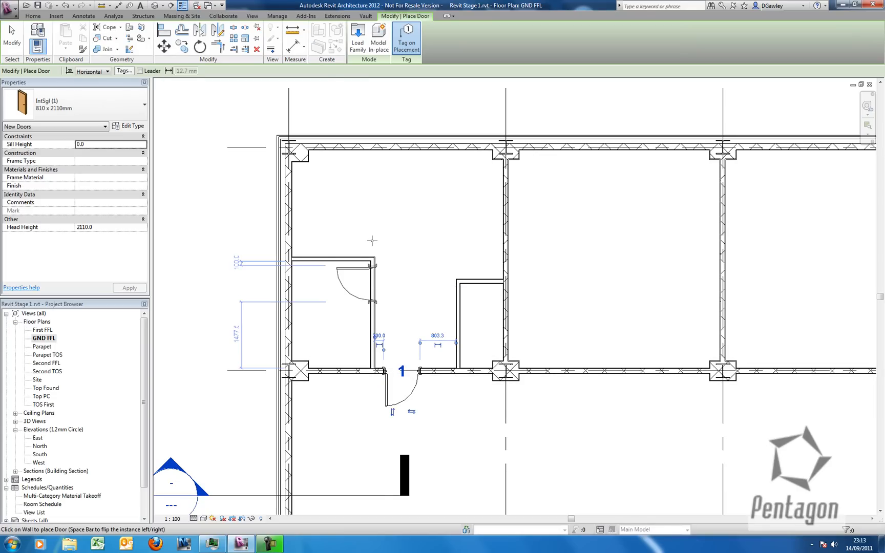
left_click(364, 211)
right_click(365, 201)
left_click(386, 206)
Load the M_Bifold-4 Panel door family from the US Metric Doors library folder.
left_click(358, 40)
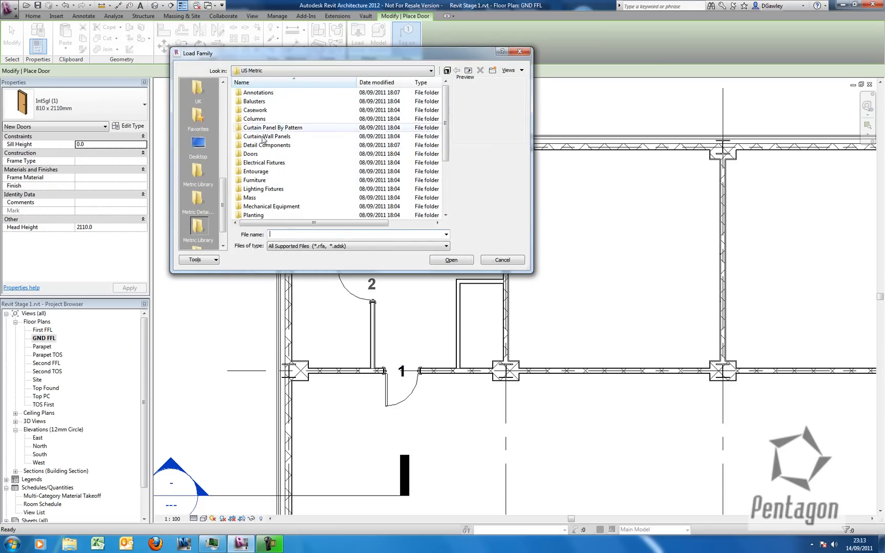
double_click(251, 154)
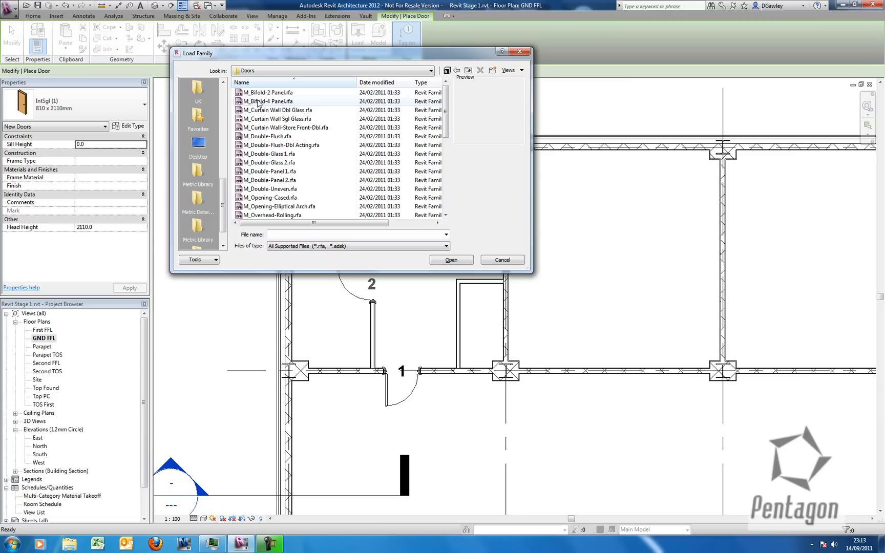
left_click(257, 94)
left_click(264, 101)
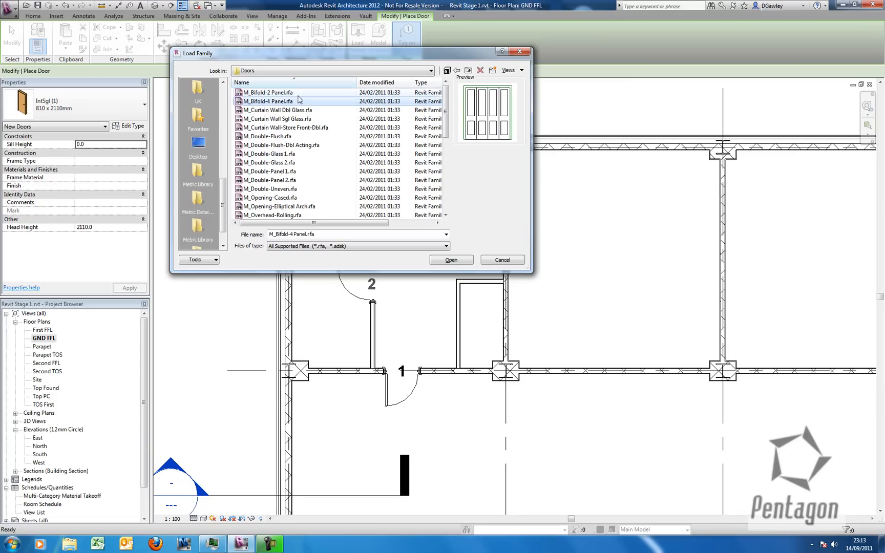
left_click(461, 262)
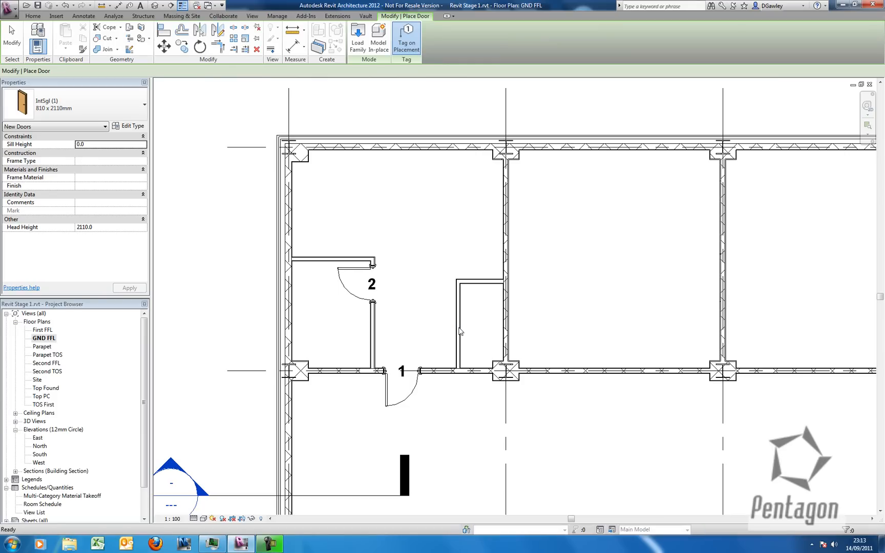
Place an M_Bifold-4 Panel 1220 x 2134mm door centred in the smaller enclosure's long partition and end door placement.
left_click(459, 326)
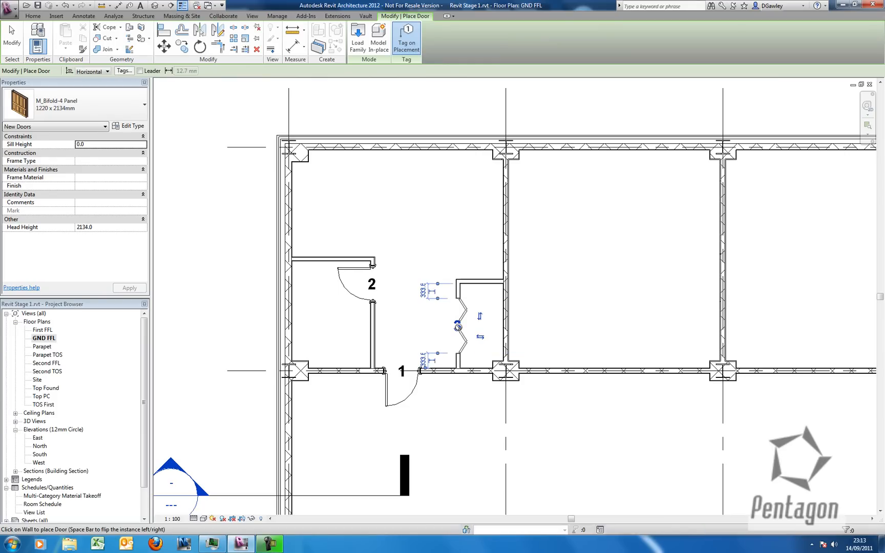
right_click(421, 263)
left_click(433, 270)
right_click(422, 251)
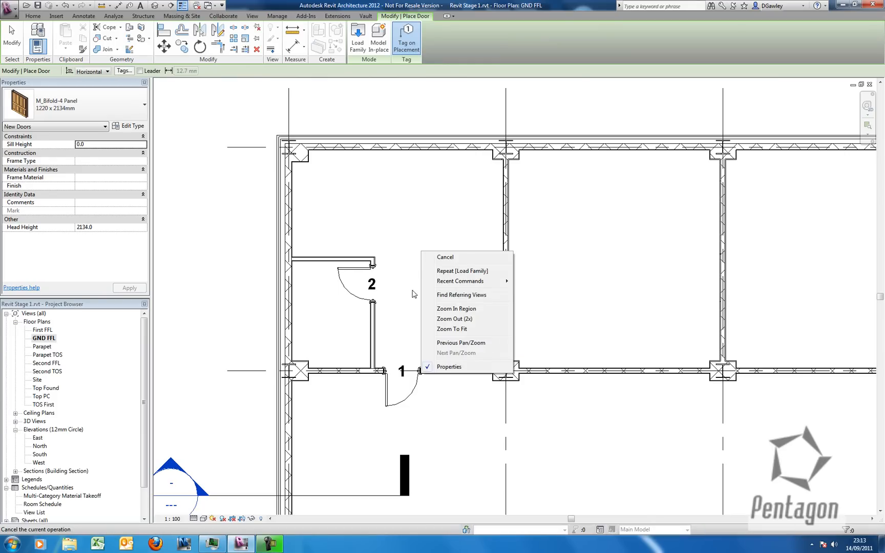
left_click(463, 258)
Place a Bath - Free Standing 760 x 1525mm component in the bathroom, against the partition below door 2.
scroll(417, 324, "up", 1)
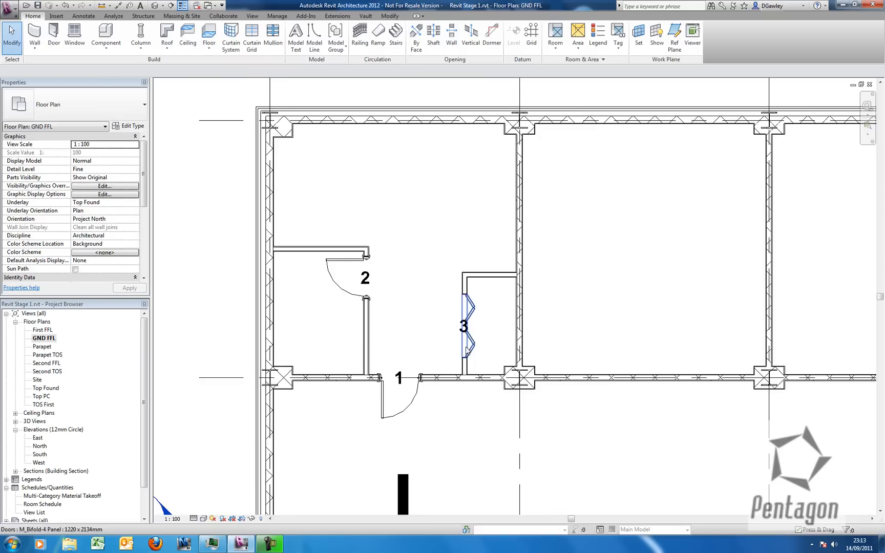
scroll(467, 351, "up", 3)
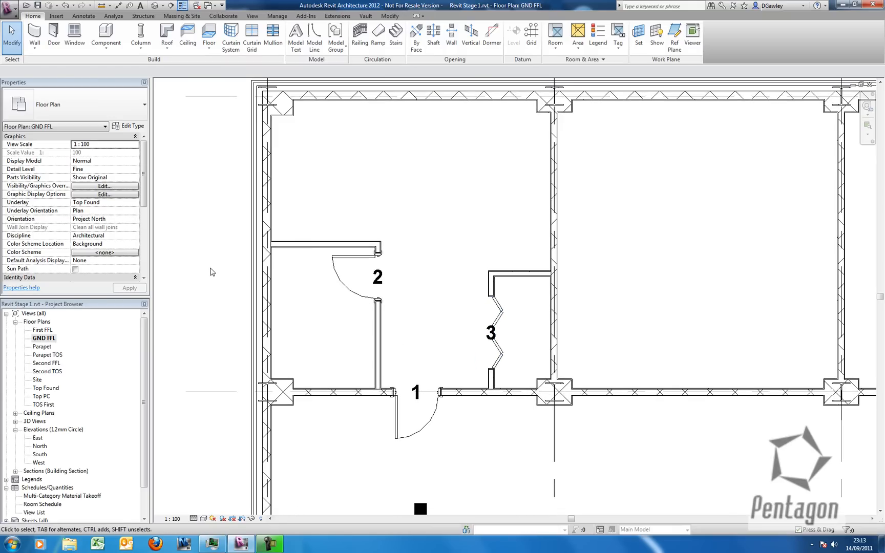
left_click(103, 47)
left_click(108, 66)
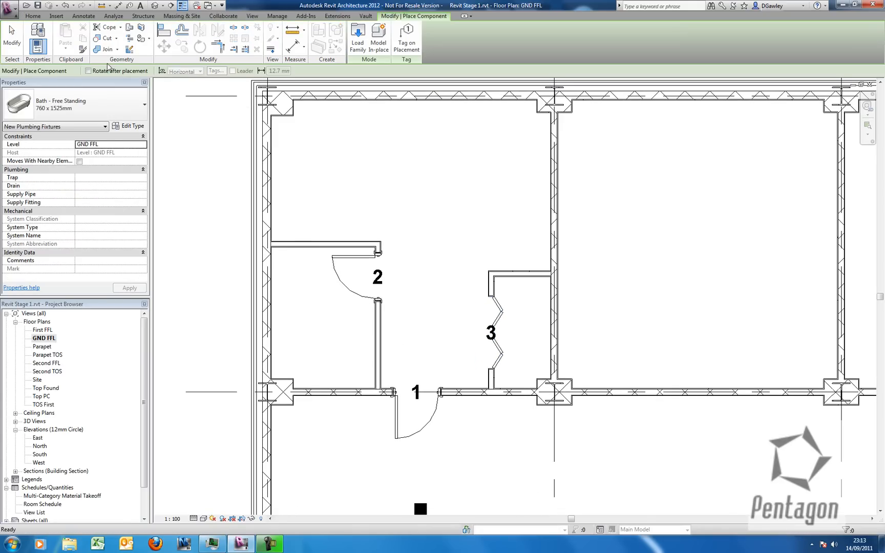
left_click(112, 101)
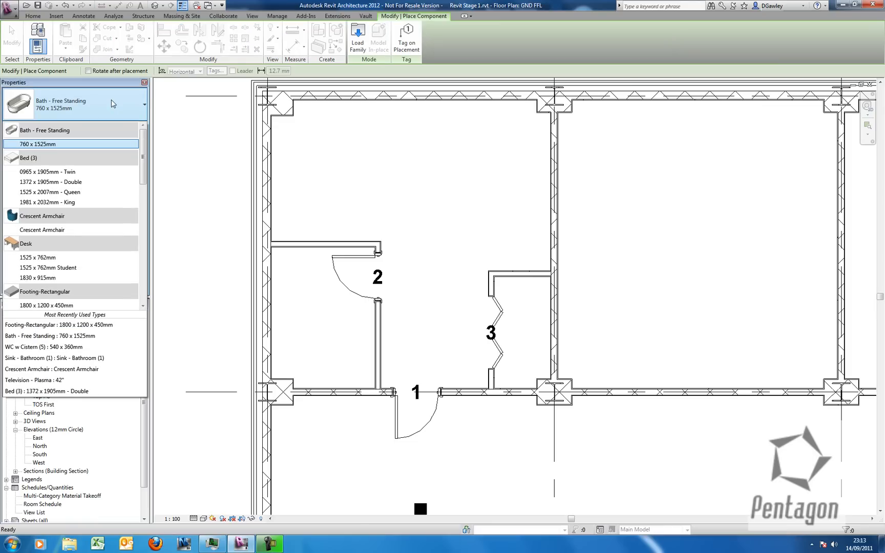
left_click(78, 144)
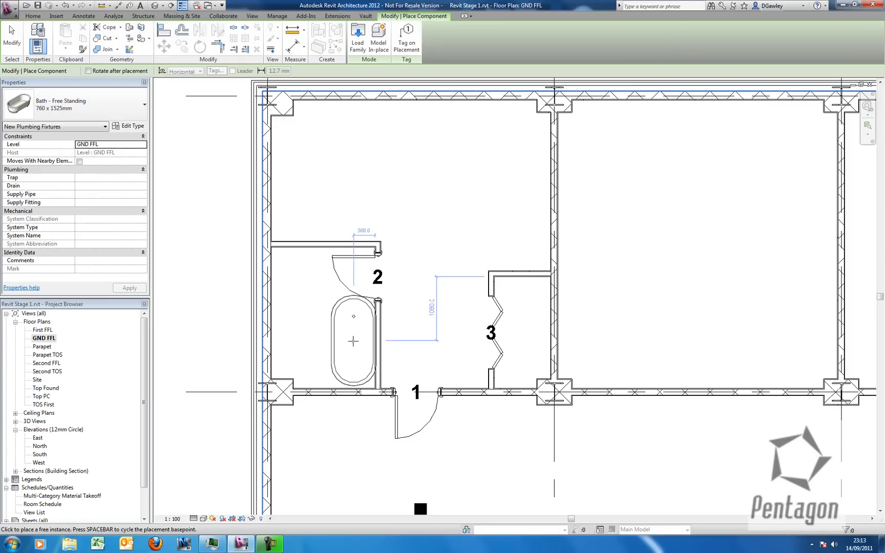
left_click(352, 341)
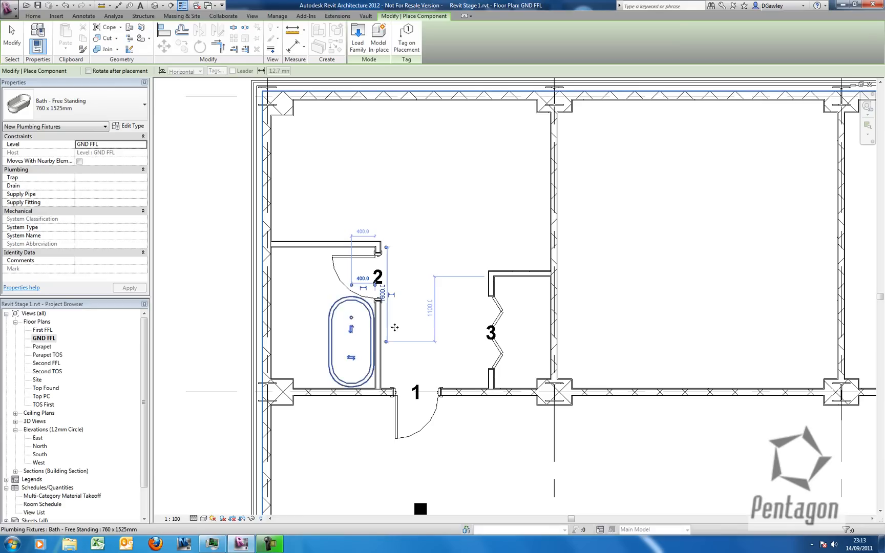
Place a Sink - Bathroom (1) component against the grid 1 external wall, opposite the bath.
left_click(102, 105)
left_click_drag(145, 176, 145, 295)
left_click(203, 387)
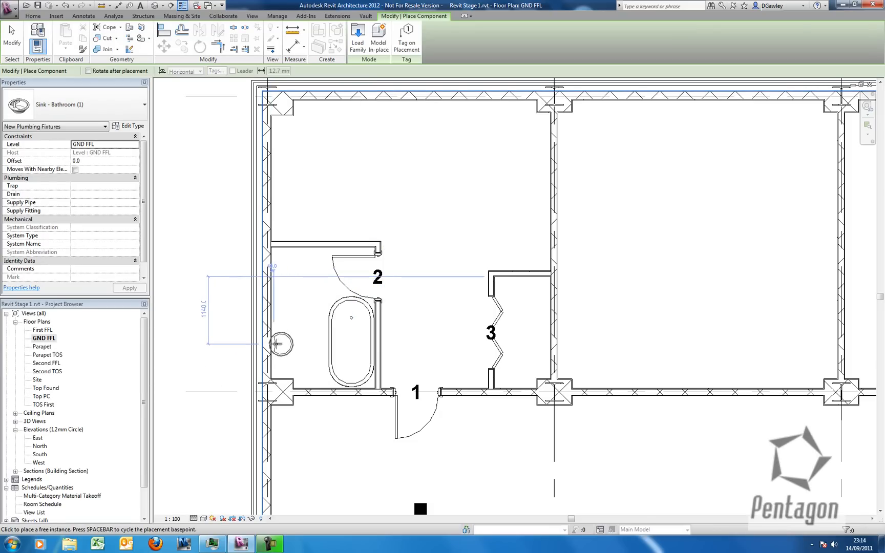
left_click(279, 344)
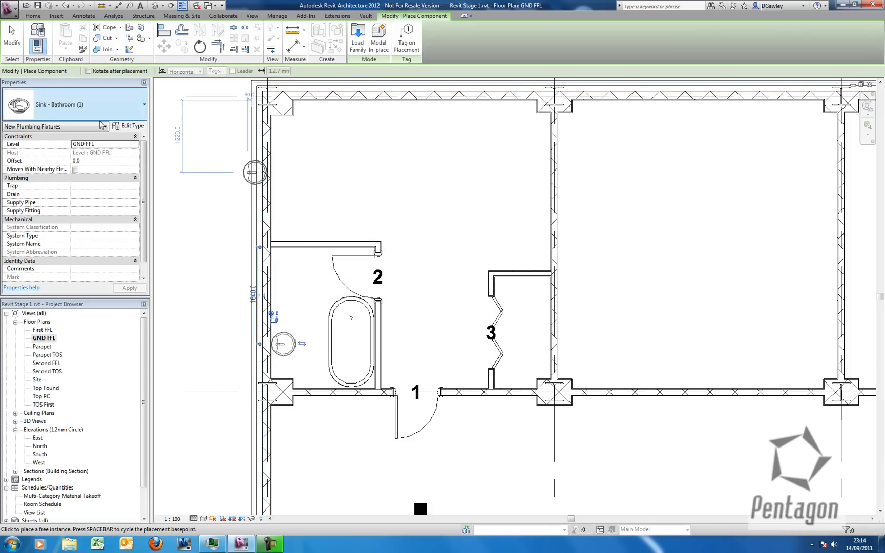
Place a WC w Cistern (5) 540 x 360mm against the grid 1 external wall, above the sink.
left_click(144, 105)
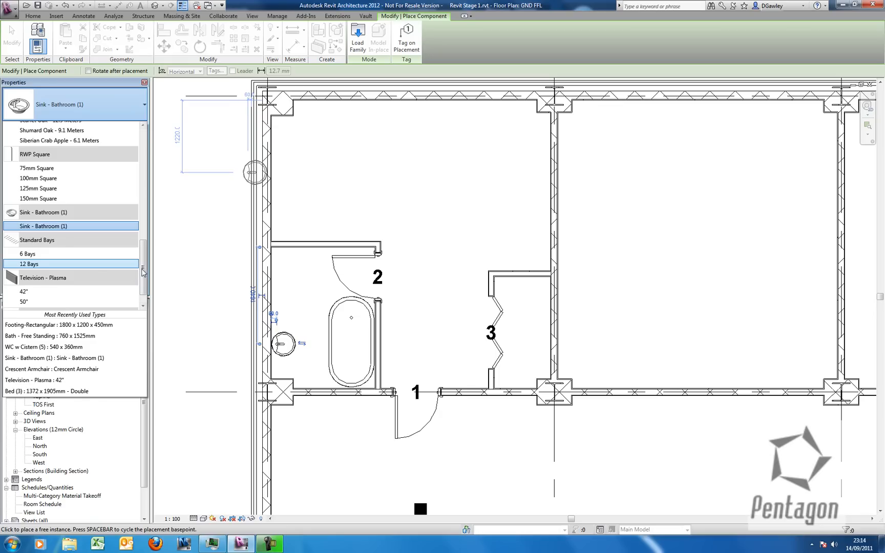
scroll(132, 281, "down", 1)
left_click(47, 306)
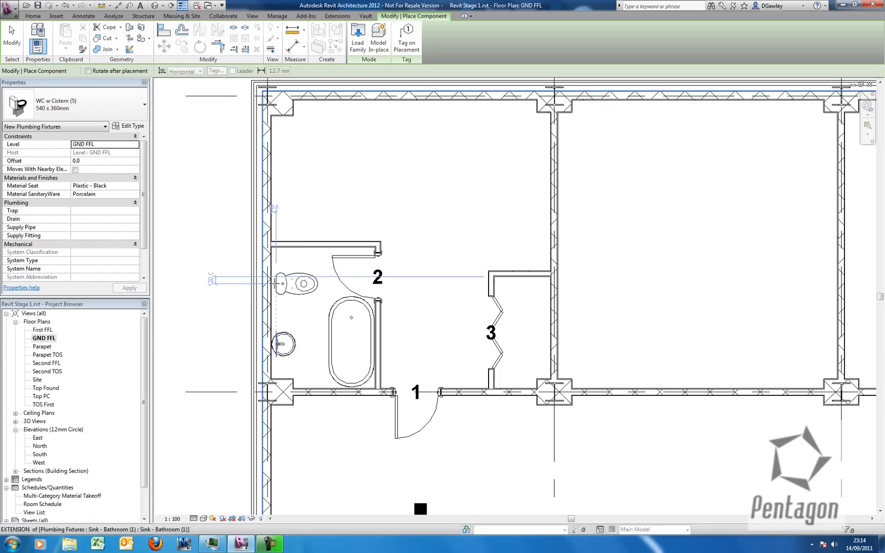
left_click(279, 282)
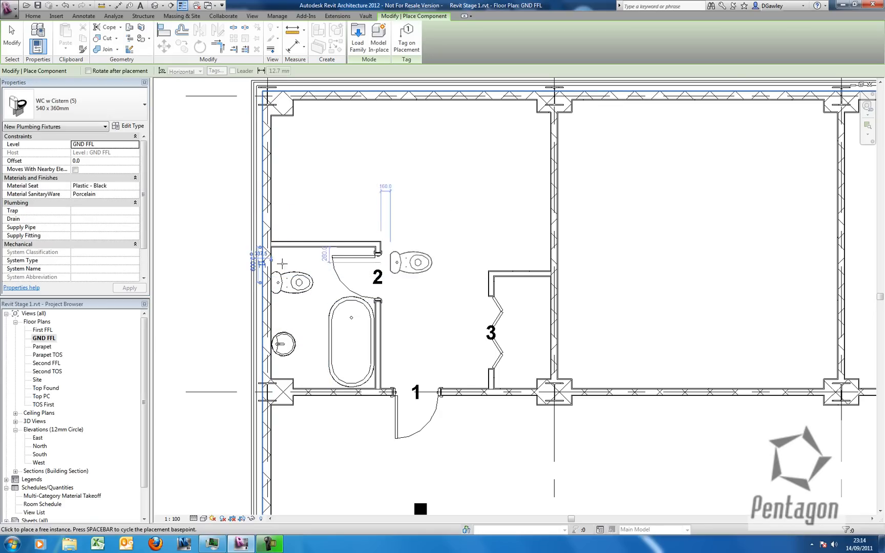
Place a Crescent Armchair rotated to face grid 1 in the bedroom's upper corner near grid 2.
left_click(143, 114)
left_click_drag(144, 262, 135, 147)
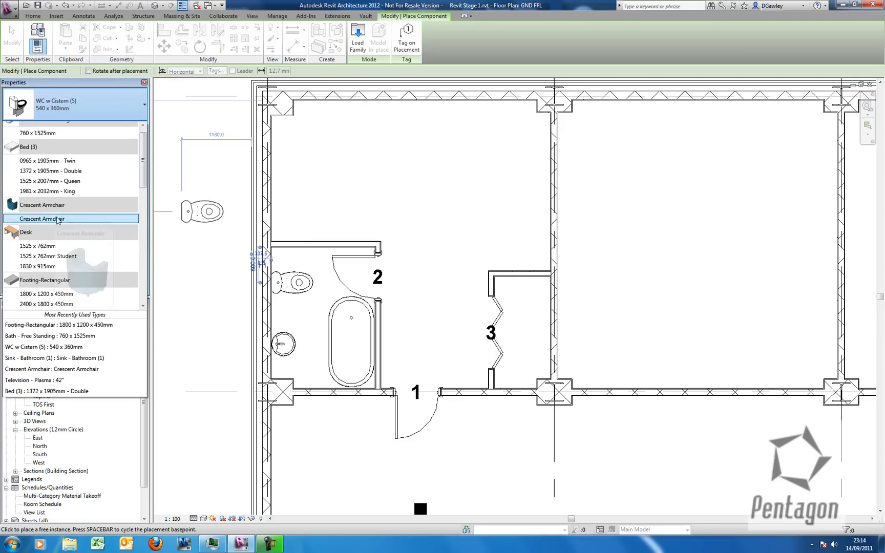
scroll(61, 197, "down", 2)
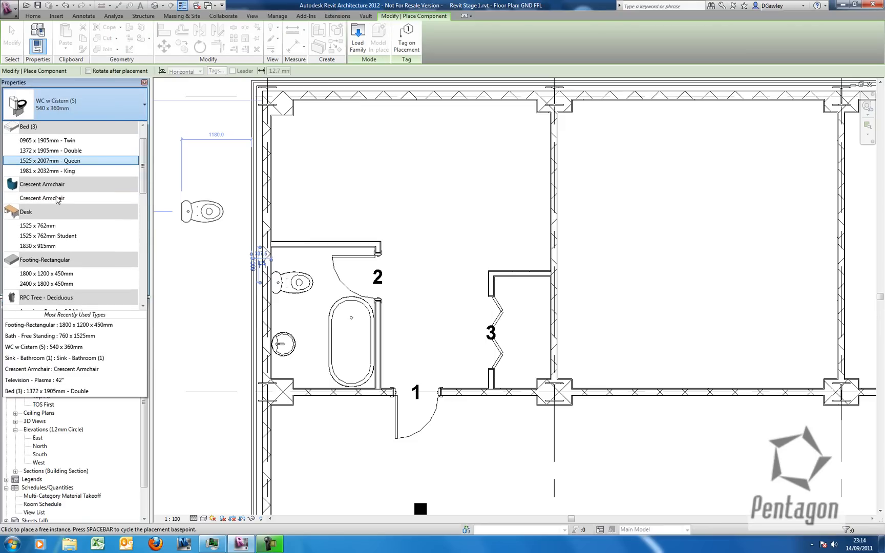
left_click(62, 198)
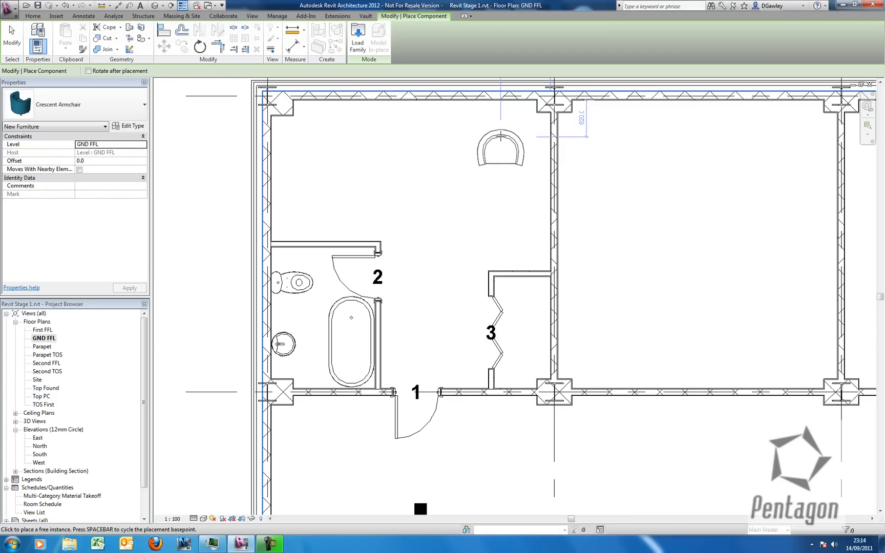
key("space")
key("space")
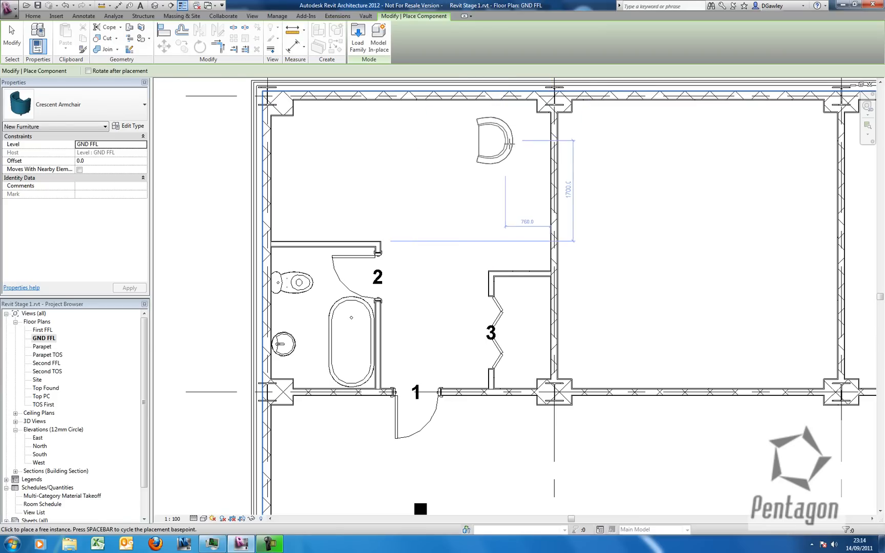
left_click(501, 146)
Place a Bed (3) 0965 x 1905mm - Twin above the bathroom, rotated with its head against the grid 1 external wall.
left_click(99, 91)
scroll(56, 148, "up", 3)
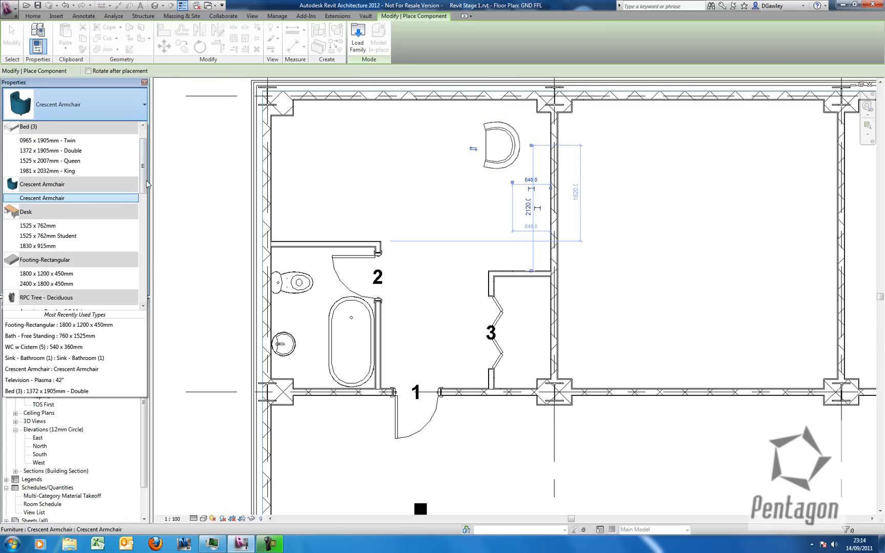
left_click(46, 171)
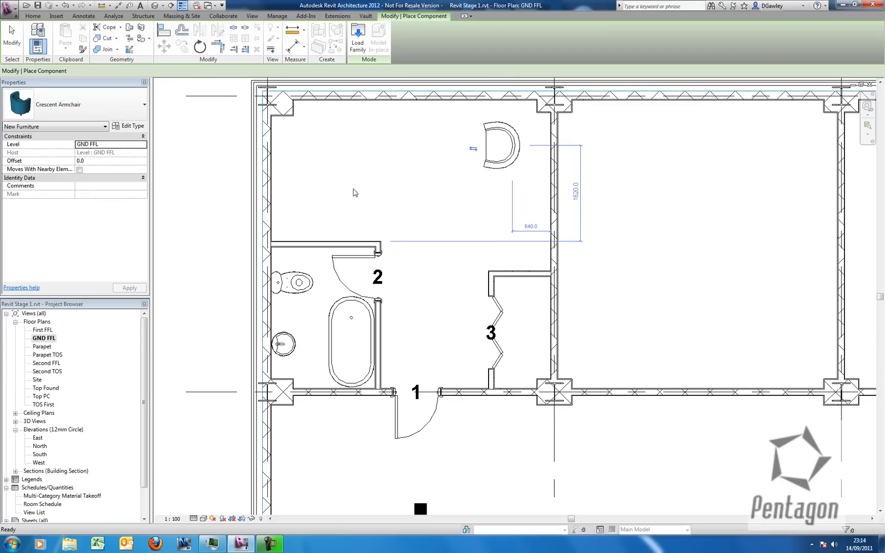
key("space")
key("space")
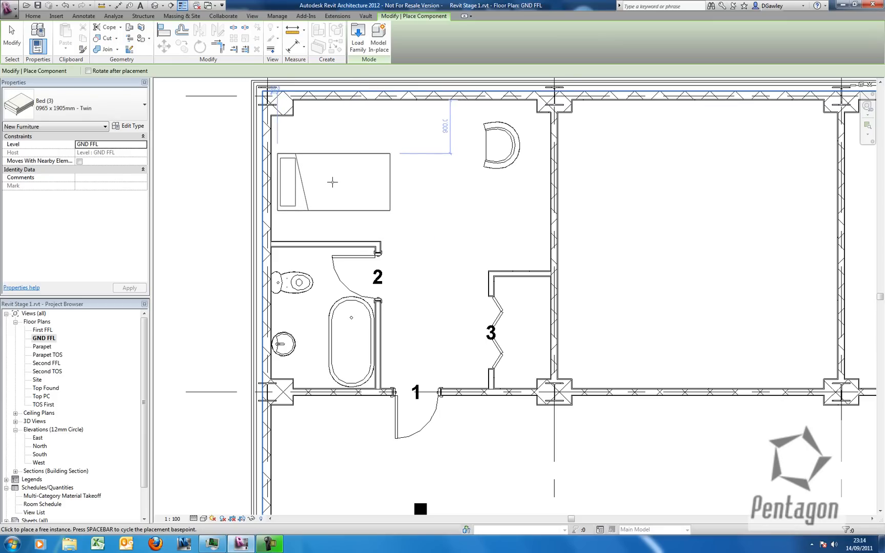
left_click(328, 179)
Place a Television - Plasma 42" against the grid 2 wall opposite the bed and end component placement.
left_click(76, 104)
left_click_drag(143, 136, 141, 285)
left_click(35, 270)
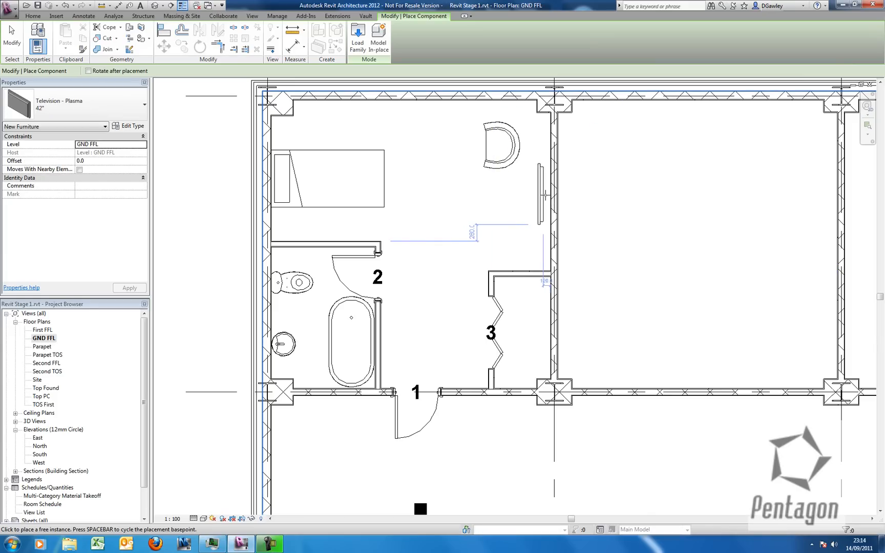
left_click(549, 199)
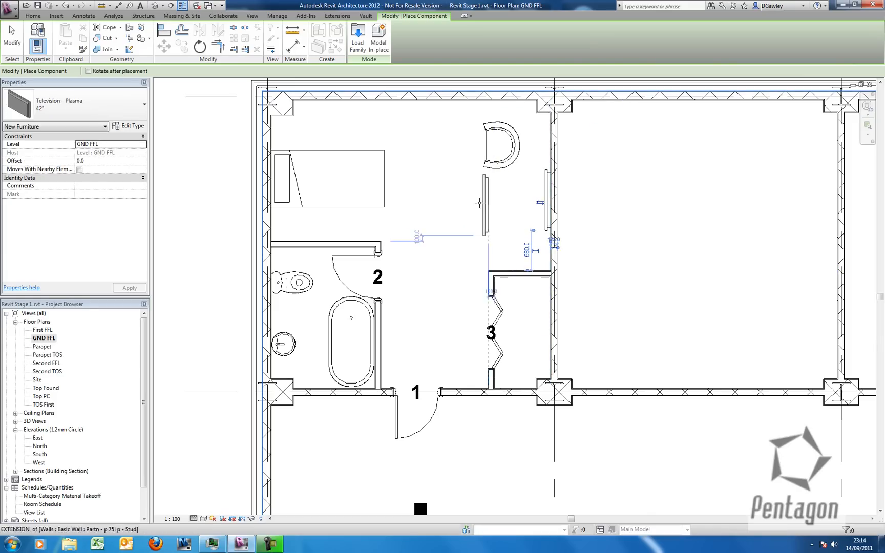
key("Escape")
key("Escape")
Set the plasma television's offset above GND FFL to 1500 mm.
scroll(474, 220, "down", 2)
scroll(525, 220, "up", 2)
left_click(517, 215)
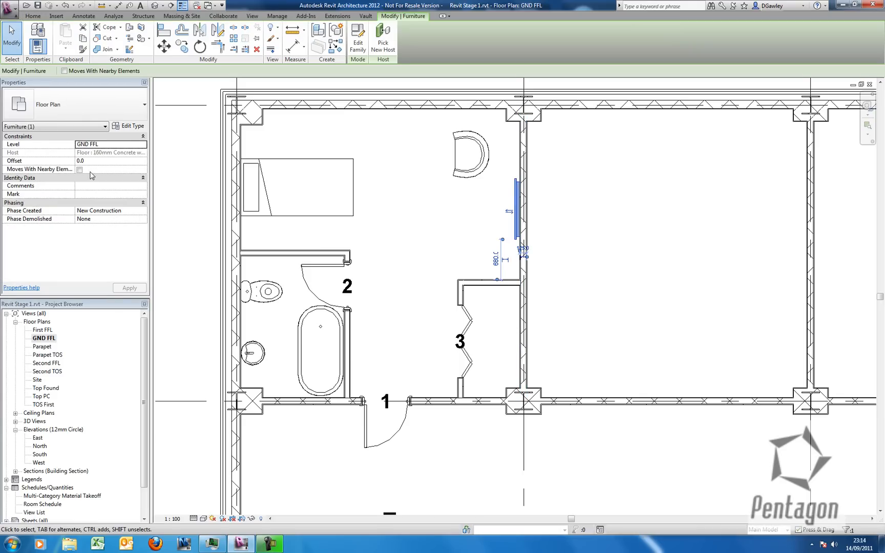
left_click(93, 161)
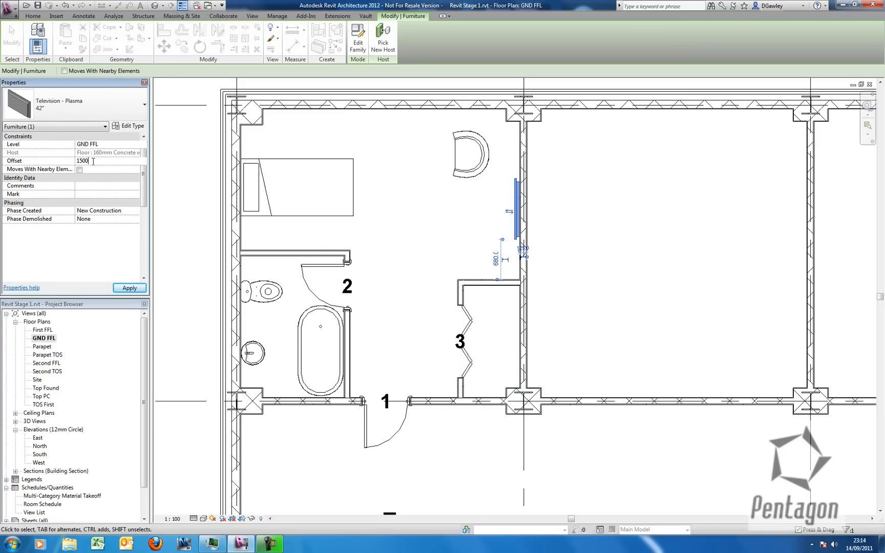
left_click(326, 297)
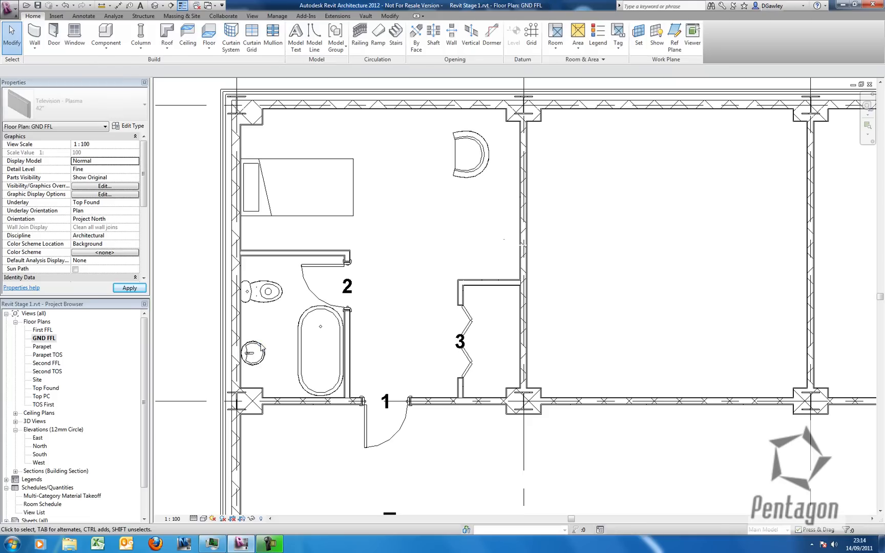
Change the bathroom sink's offset from the GND FFL level and apply it.
left_click(253, 353)
left_click(90, 162)
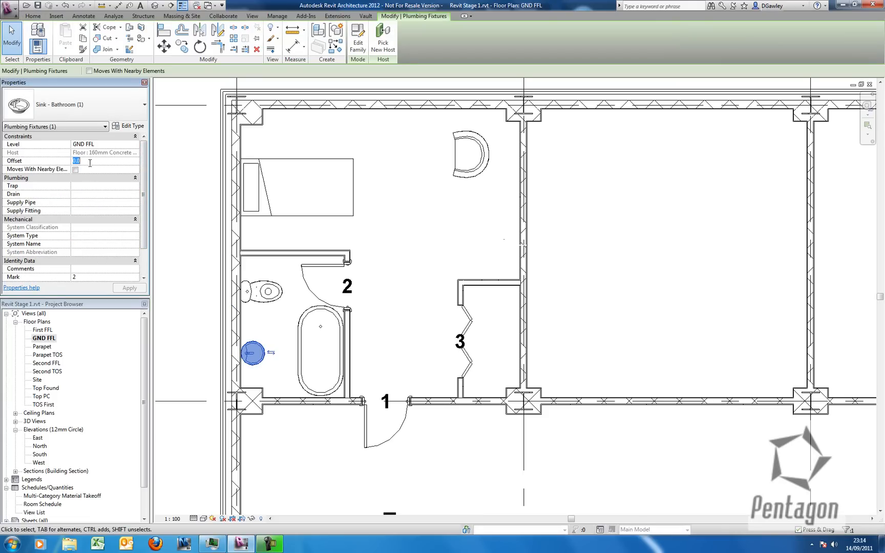
left_click(129, 287)
key("Escape")
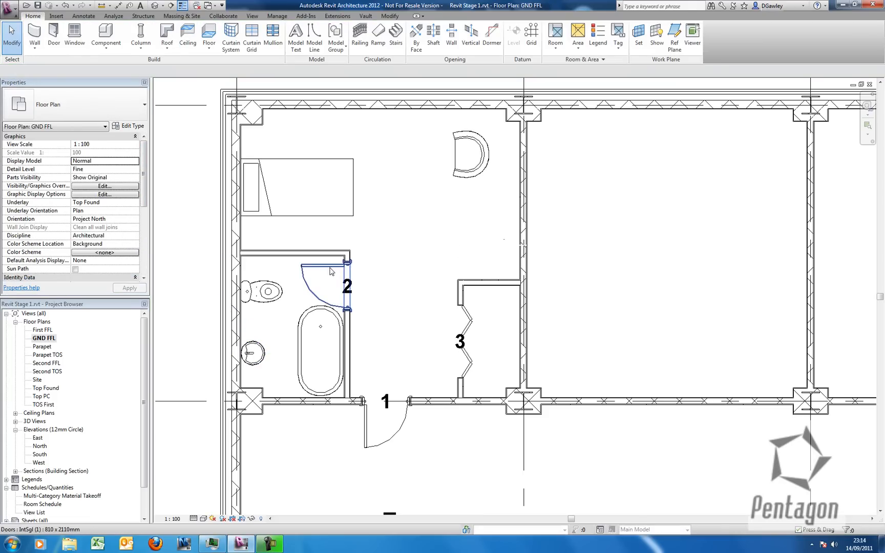
Set the distance between bathroom door 2 and the adjoining stud partition to 50 mm.
left_click(334, 273)
left_click(390, 258)
type("50")
key("Return")
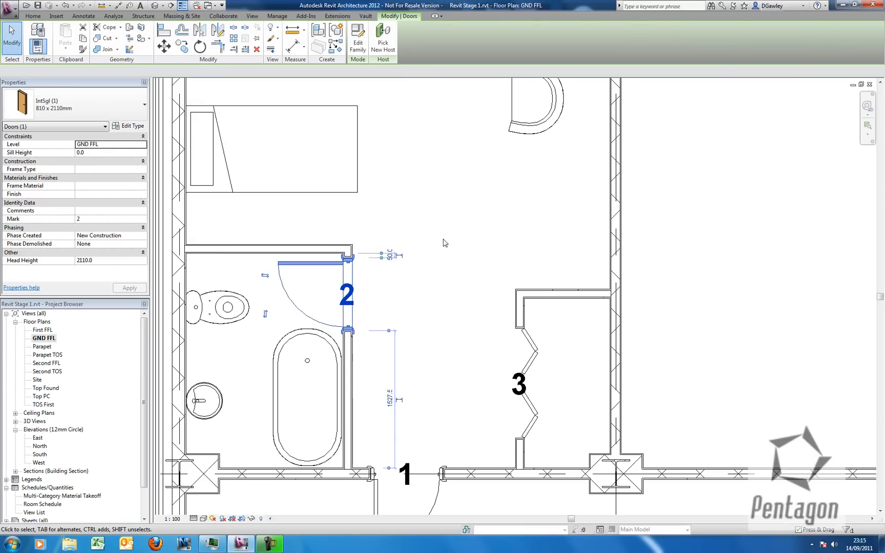
key("Escape")
scroll(435, 271, "down", 3)
middle_click_drag(435, 272, 437, 296)
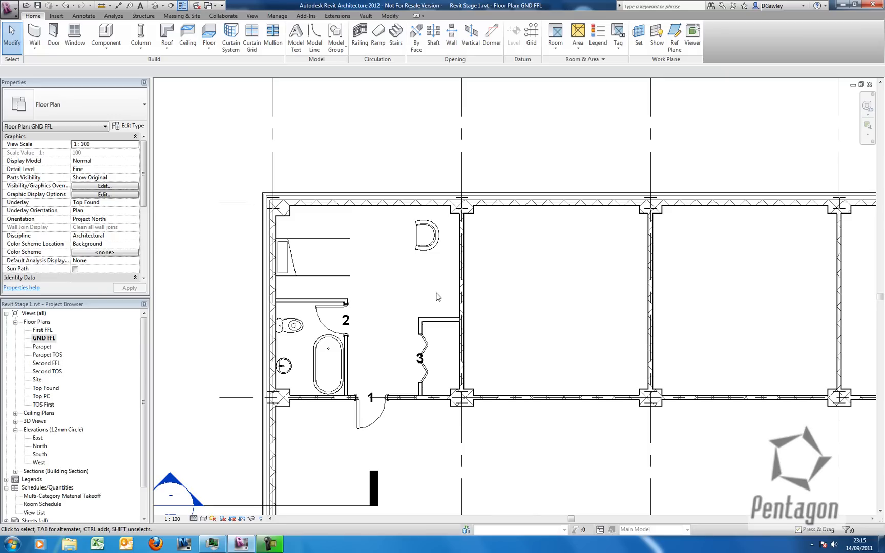
middle_click_drag(428, 299, 426, 291)
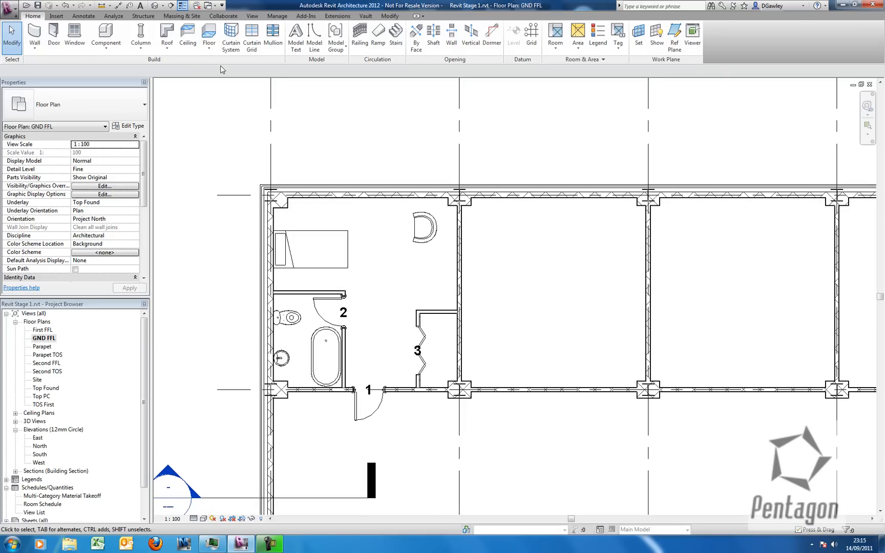
On the GND FFL plan, cut a building section outside door 1 from beyond grid 1 to past grid 2, looking into the furnished room.
left_click(155, 6)
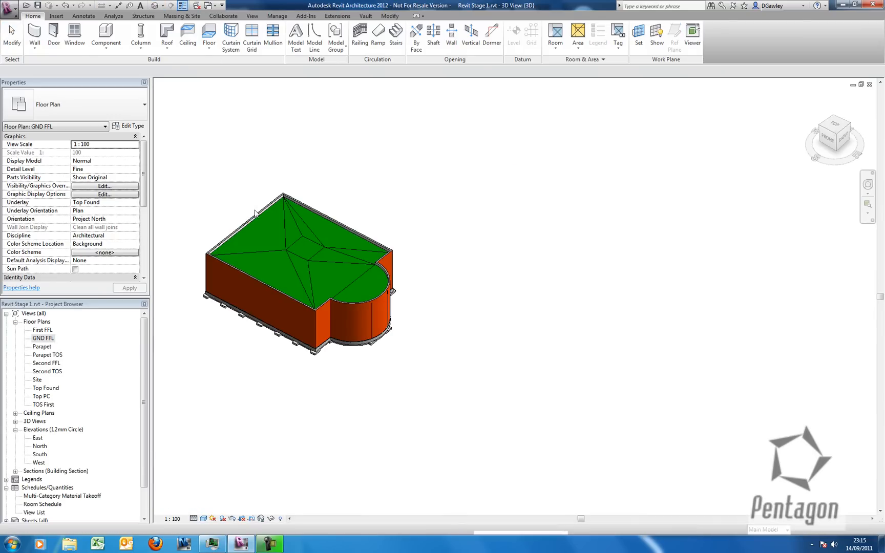
double_click(42, 339)
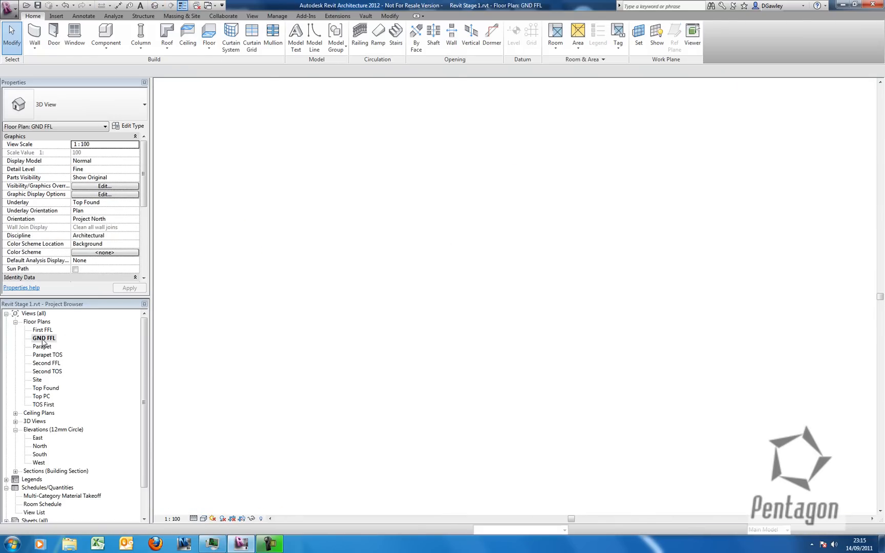
left_click(171, 5)
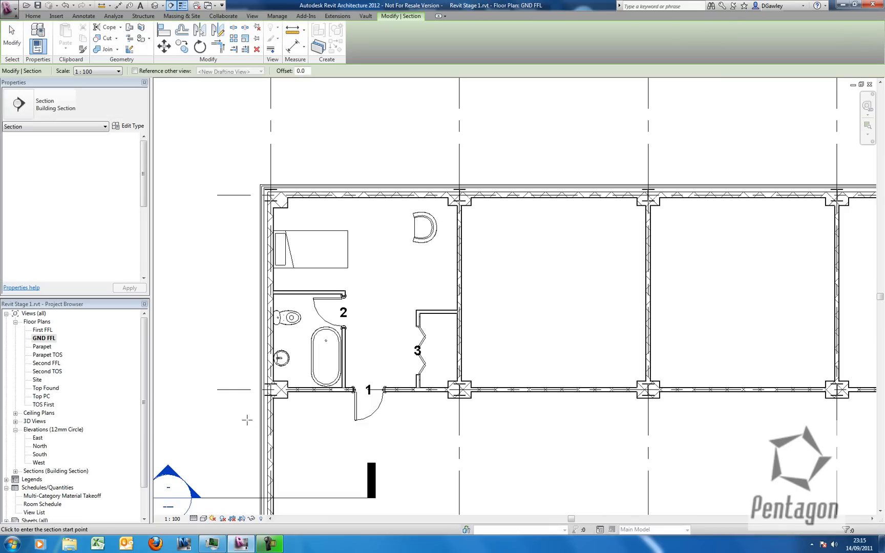
left_click(220, 419)
left_click(505, 419)
scroll(446, 333, "down", 2)
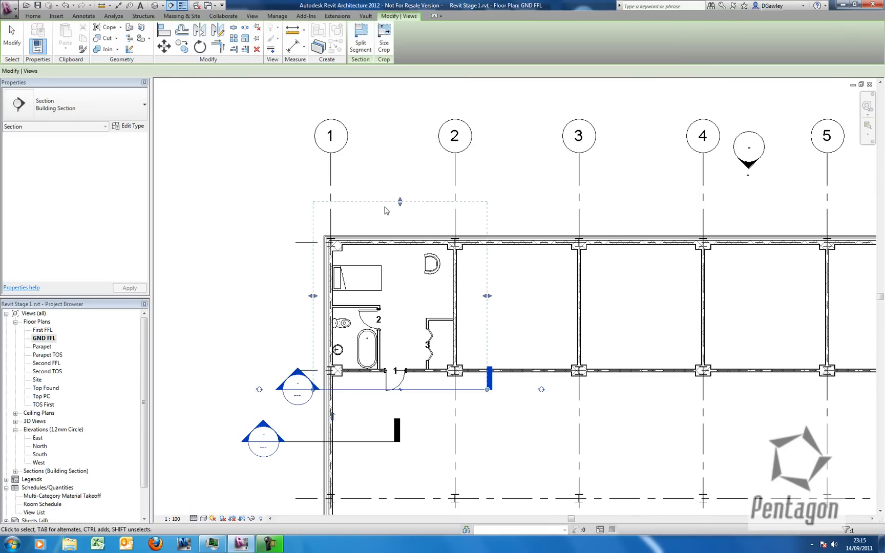
key("Escape")
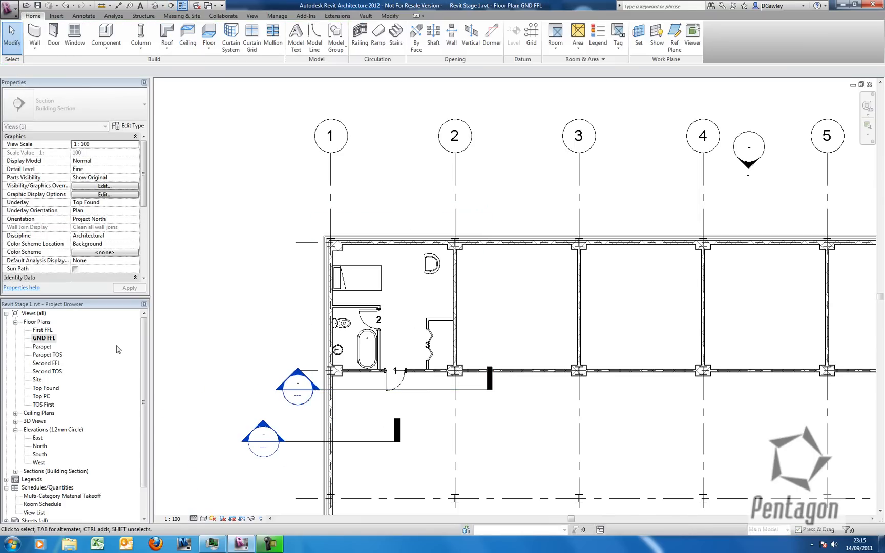
Duplicate the {3D} view without detailing.
left_click(16, 421)
right_click(38, 429)
mouse_move(125, 327)
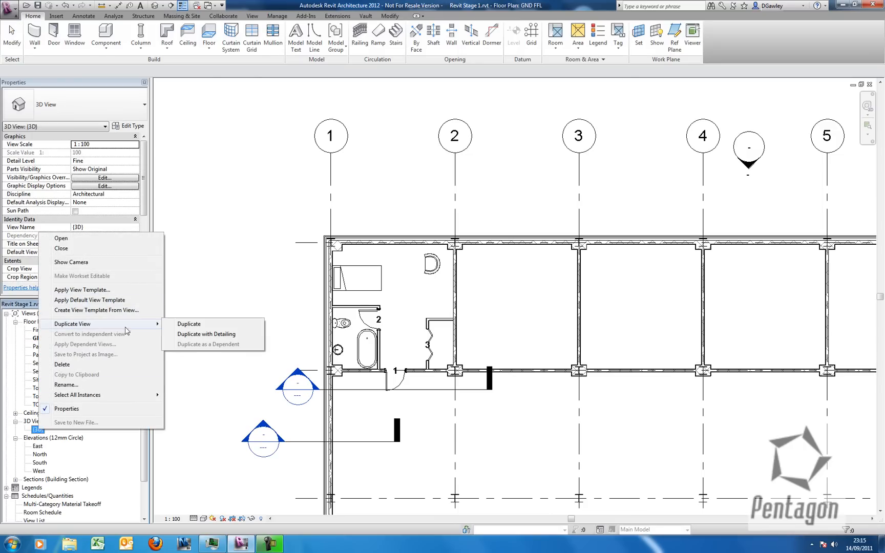
left_click(184, 324)
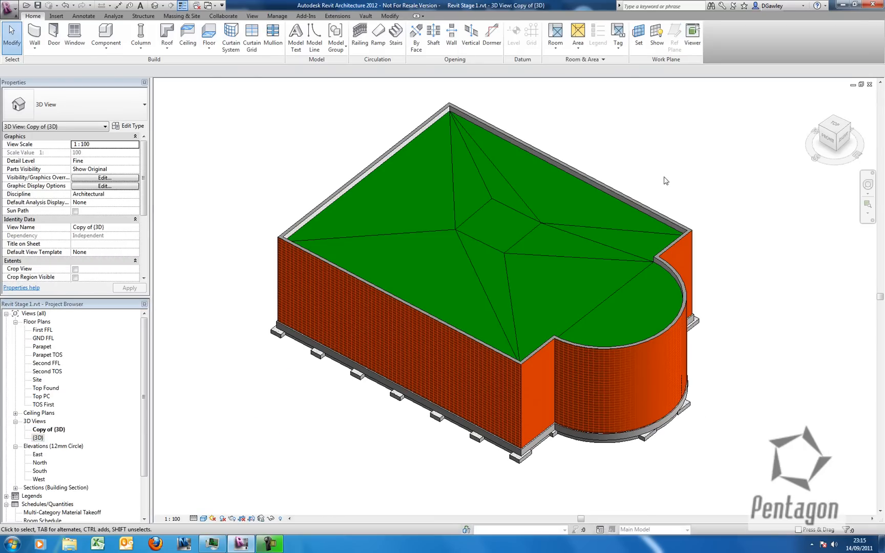
Orient the copied 3D view to the building section through the furnished room.
right_click(830, 143)
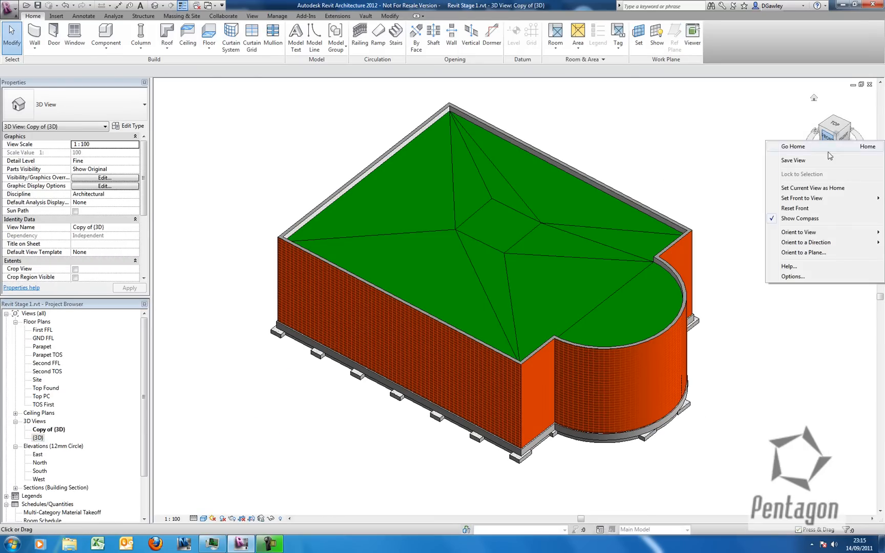
mouse_move(809, 234)
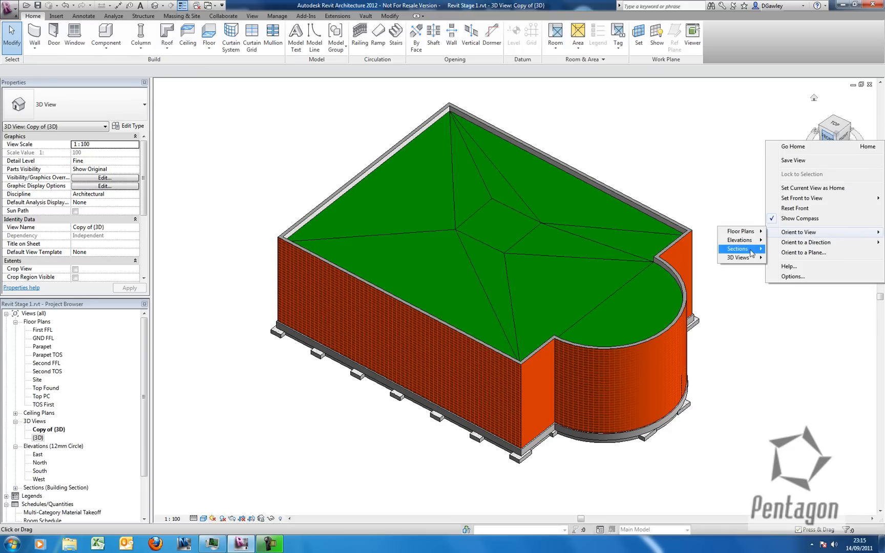
mouse_move(753, 250)
left_click(802, 270)
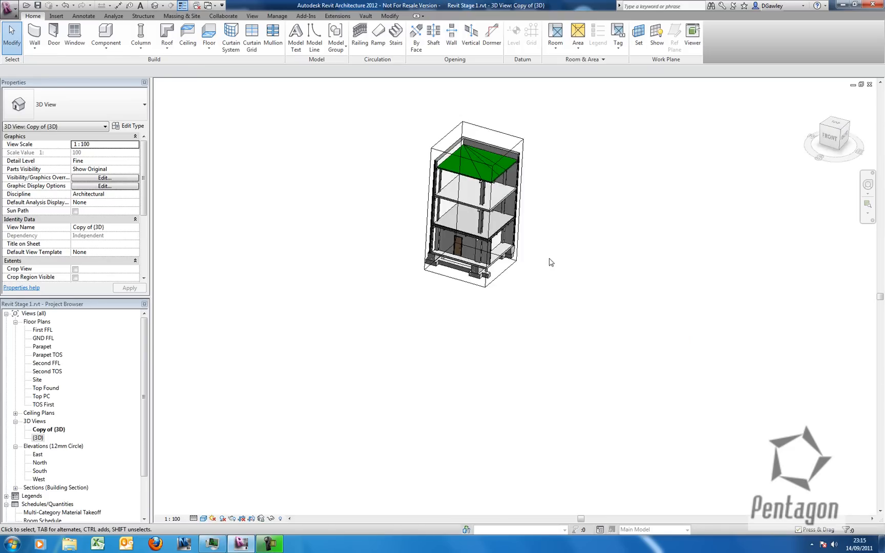
Lower the top of the section box to the ground storey and orbit to look down into the furnished room.
middle_click_drag(477, 297, 404, 404, "shift")
middle_click_drag(381, 220, 468, 140, "shift")
left_click(463, 153)
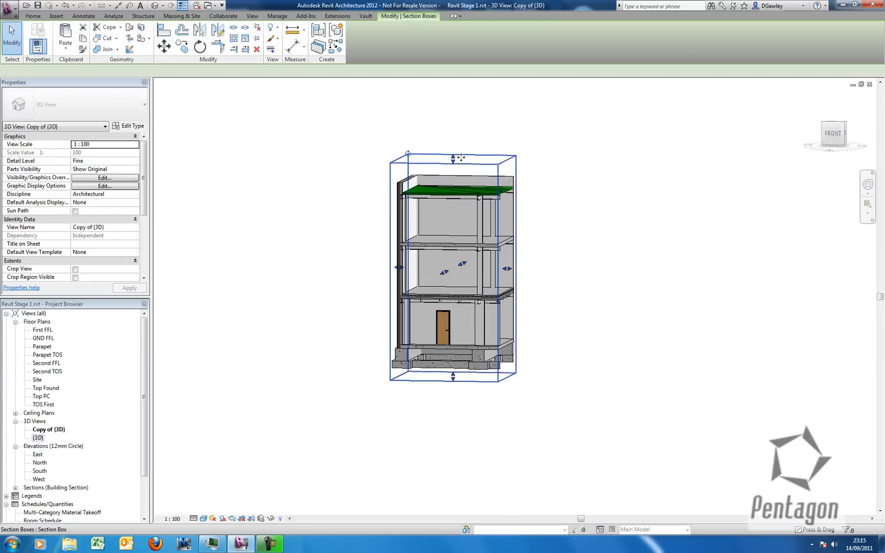
scroll(463, 154, "up", 2)
left_click_drag(451, 186, 427, 339)
left_click(585, 331)
middle_click_drag(569, 308, 49, 345, "shift")
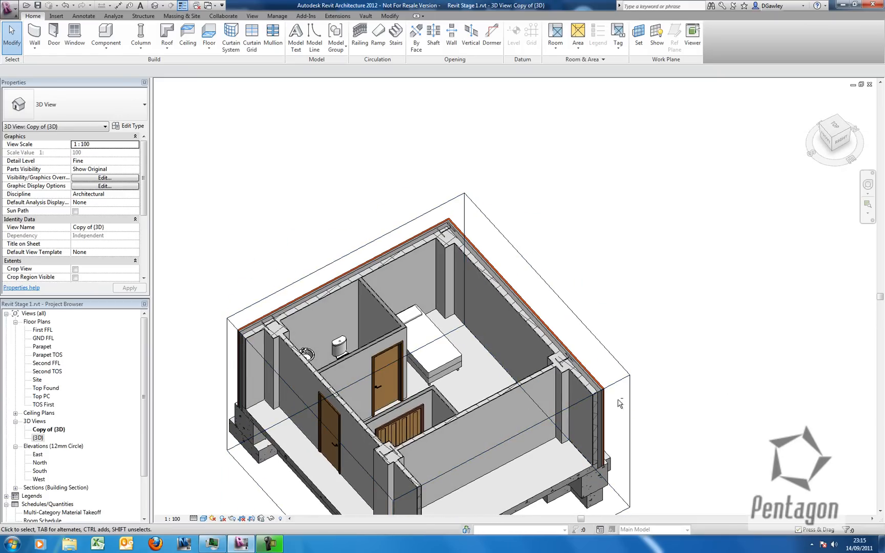
Return to the GND FFL plan and load the Concept IntDbl.rfa door family from the Internal Doors folder.
double_click(43, 338)
scroll(402, 251, "up", 2)
scroll(394, 245, "up", 2)
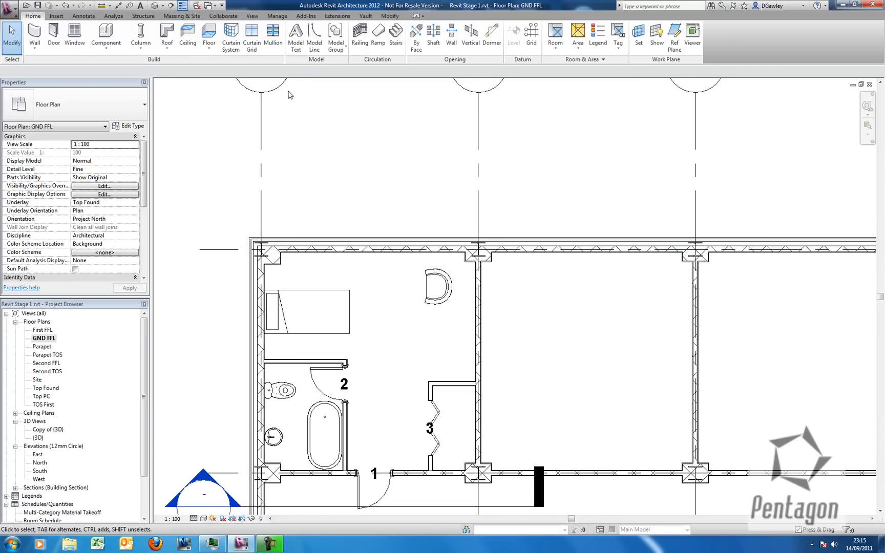
left_click(54, 44)
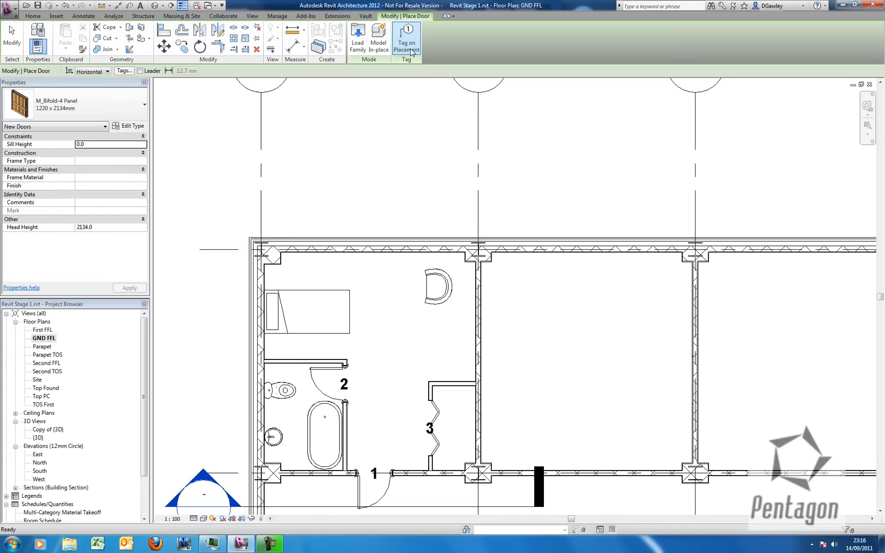
left_click(357, 37)
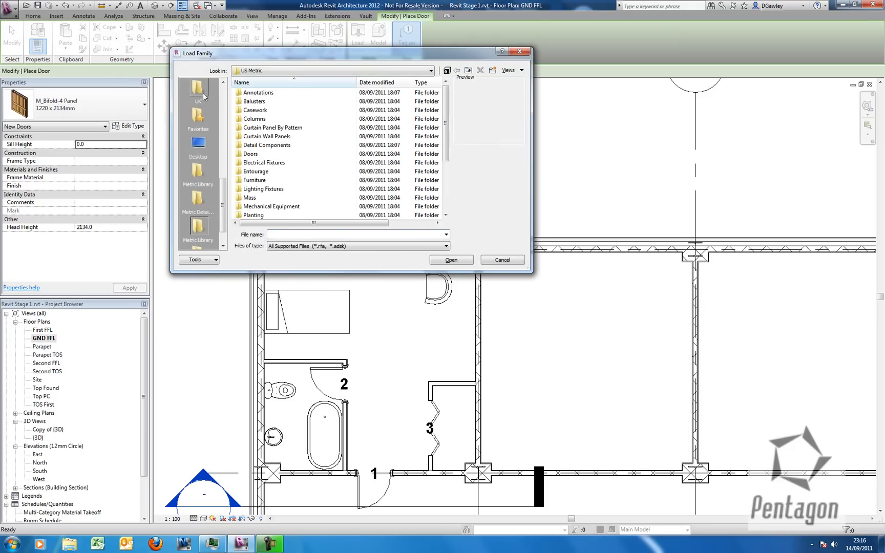
double_click(256, 154)
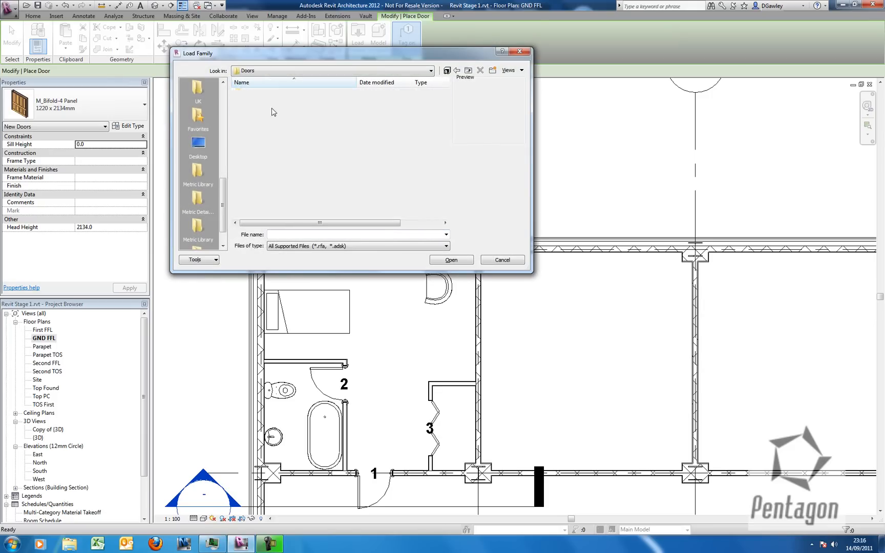
double_click(261, 111)
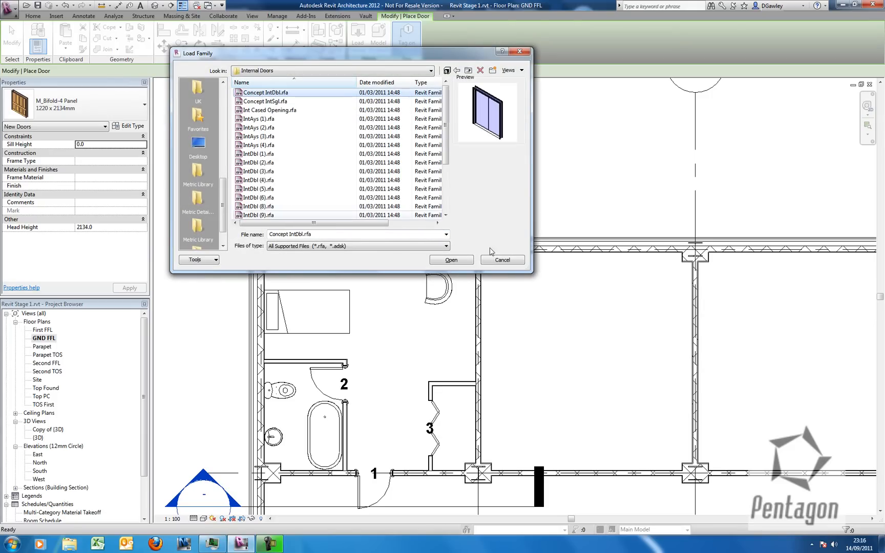
left_click(464, 260)
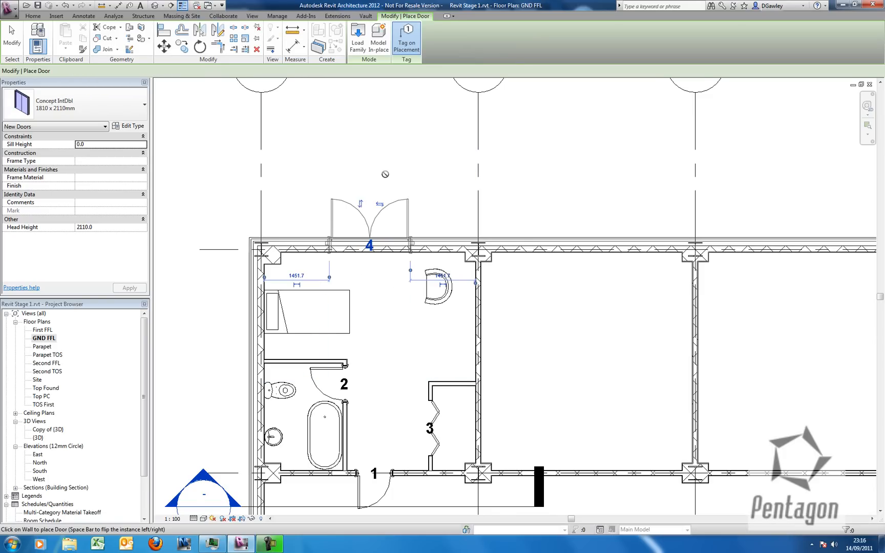
Place the Concept IntDbl 1810 x 2110mm double door centred in the bedroom's external wall between grids 1 and 2, opening outwards.
left_click(370, 170)
right_click(372, 169)
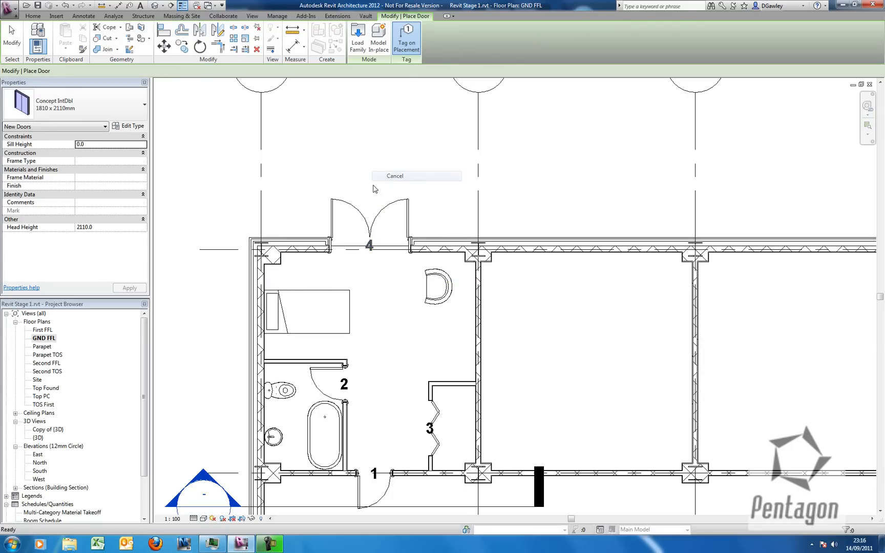
left_click(389, 171)
scroll(163, 172, "up", 2)
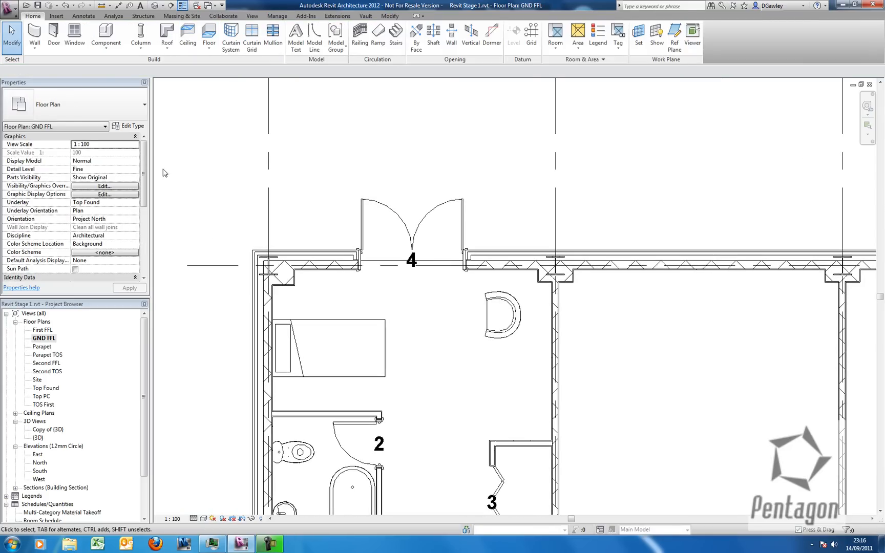
Start a floor and duplicate the Beam and Block 225mm Susp Ground type as 150MM Slab.
left_click(207, 55)
left_click(233, 83)
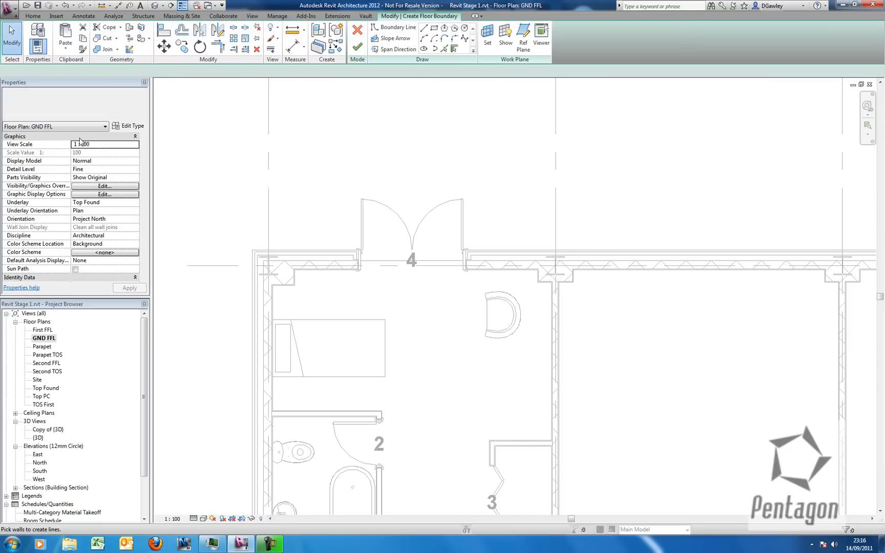
left_click(129, 126)
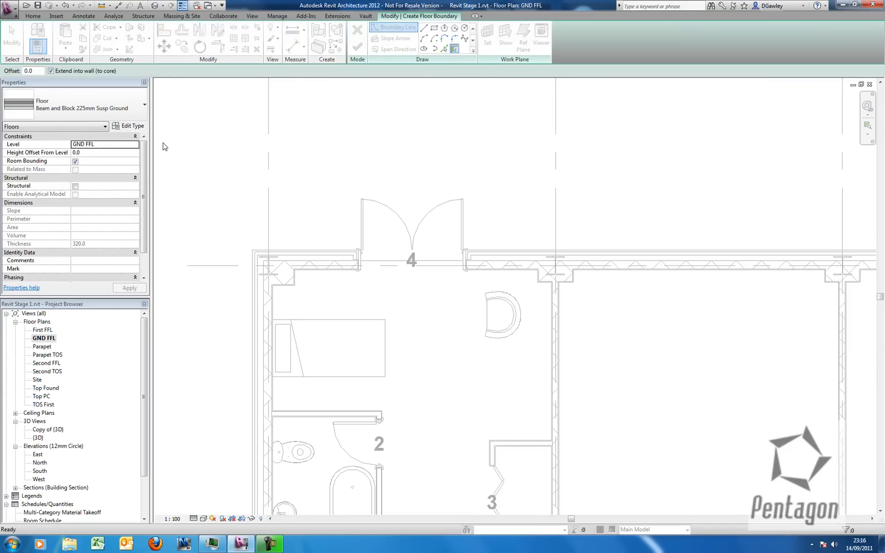
left_click(465, 139)
type("150MM Slab")
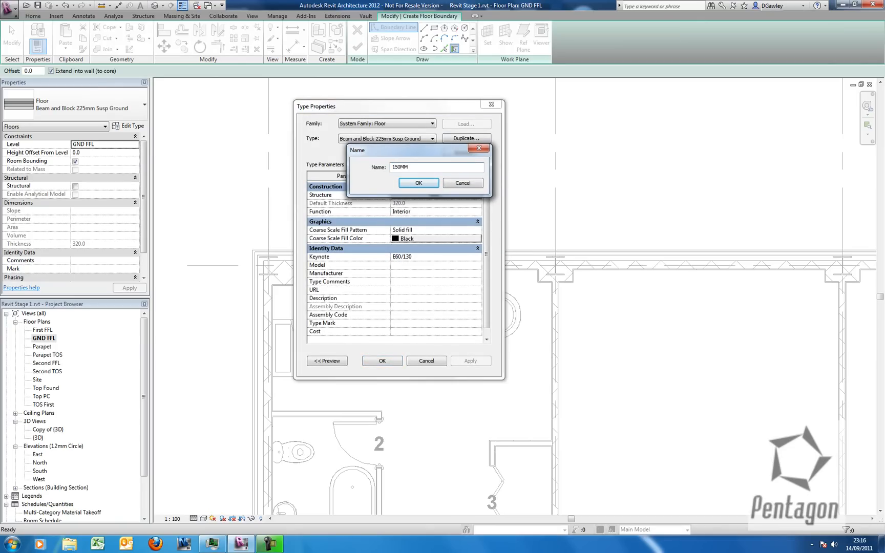
left_click(431, 183)
Delete the masonry structure, insulation and both membrane layers from the 150MM Slab floor assembly.
left_click(435, 195)
left_click(309, 230)
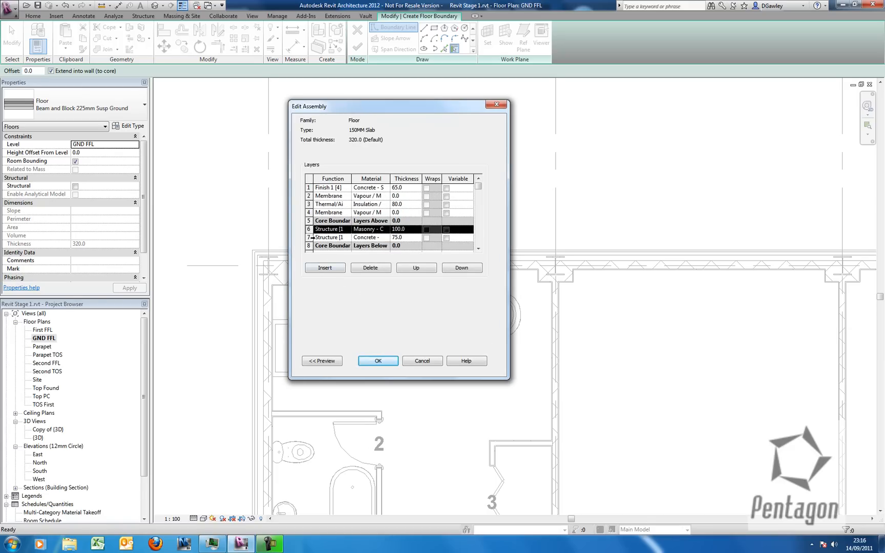
left_click(371, 268)
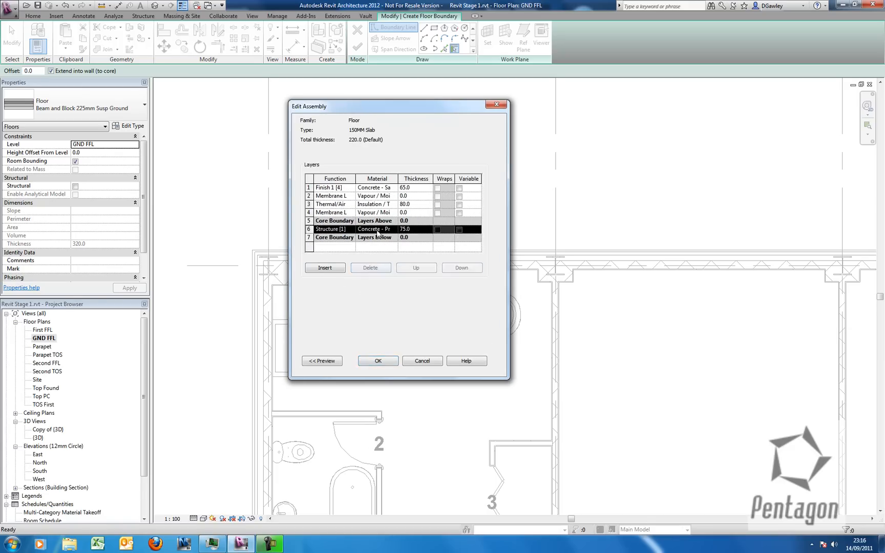
left_click(308, 212)
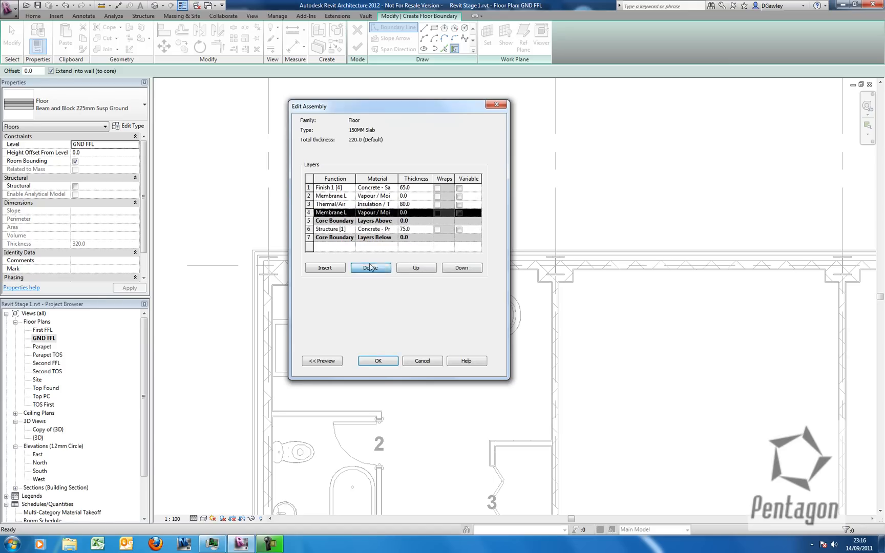
left_click(370, 268)
left_click(310, 204)
left_click(389, 268)
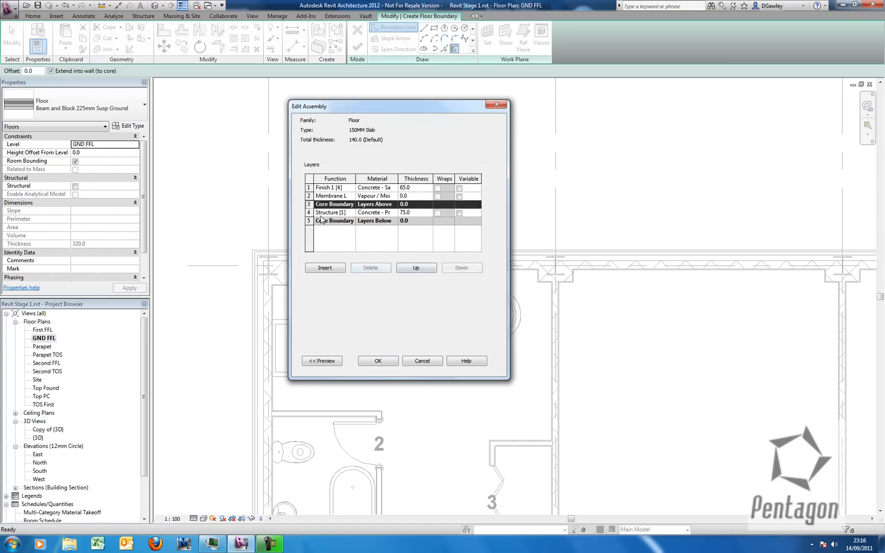
left_click(309, 195)
left_click(369, 268)
Set the slab's finish layer to 25 mm and its concrete structure layer to 150 mm, and accept the floor type.
left_click(416, 189)
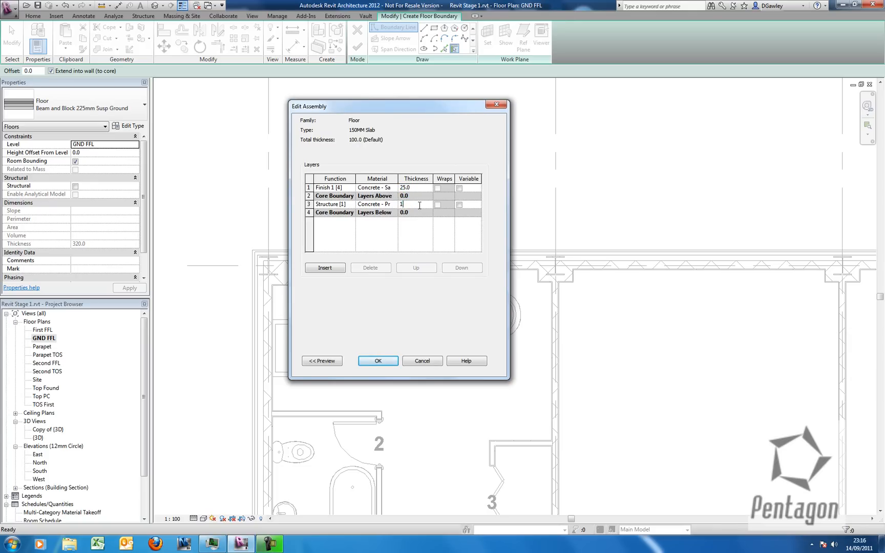
left_click(377, 361)
left_click(388, 361)
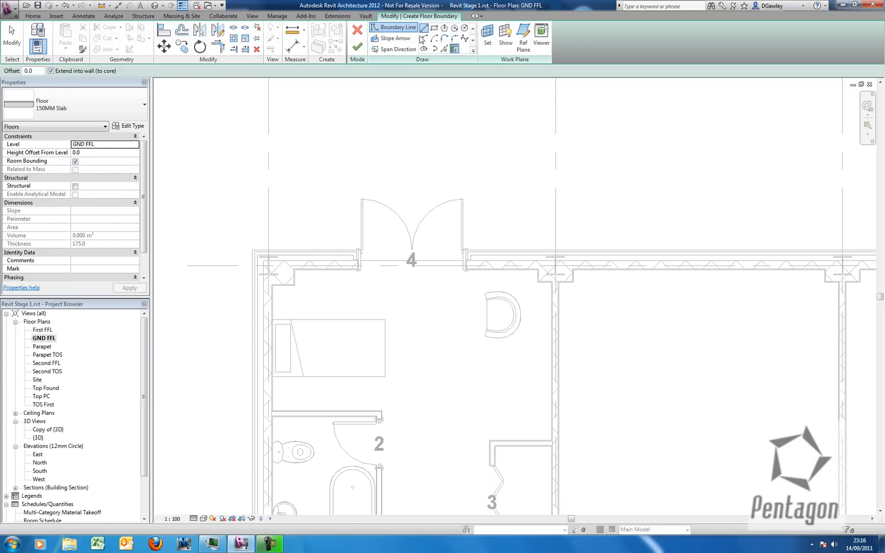
Sketch the slab boundary from the double door's left jamb to the wall face, 750 mm along the wall and 1200 mm outwards.
left_click(423, 28)
scroll(360, 261, "up", 4)
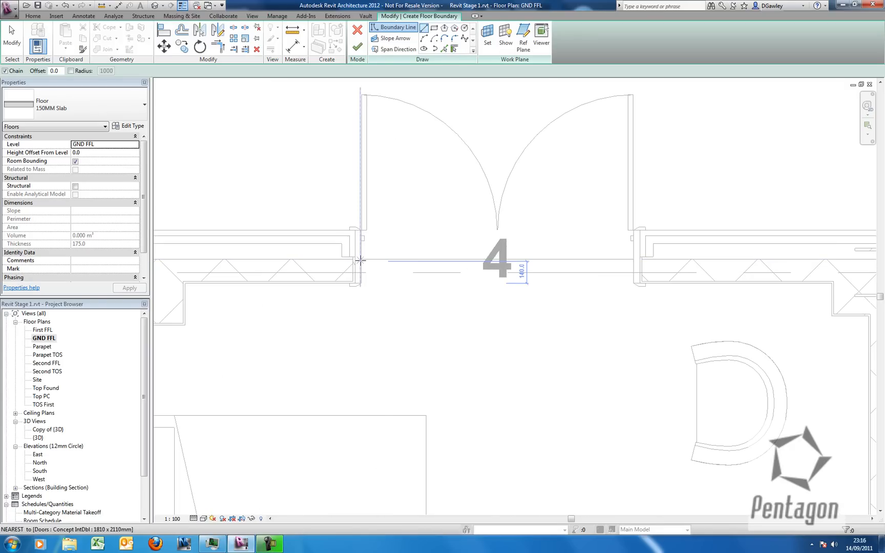
left_click(360, 260)
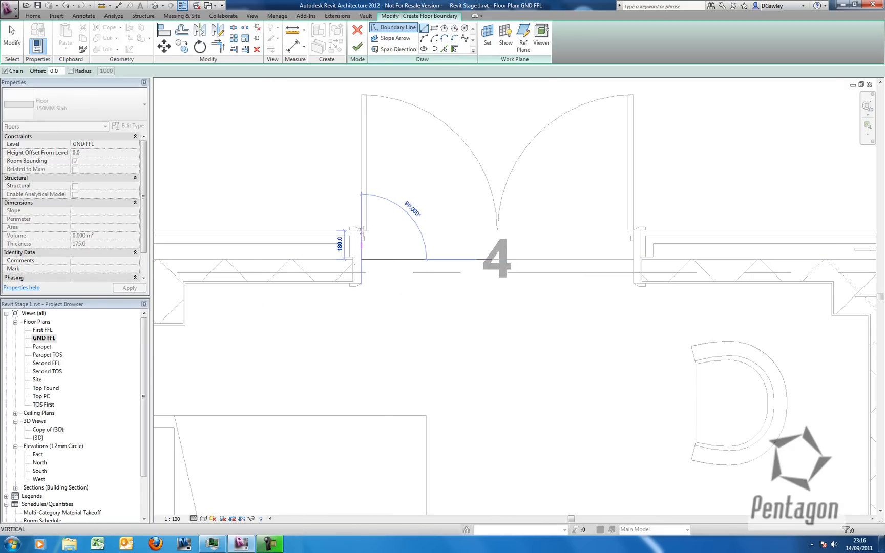
left_click(361, 231)
middle_click_drag(257, 225, 317, 245)
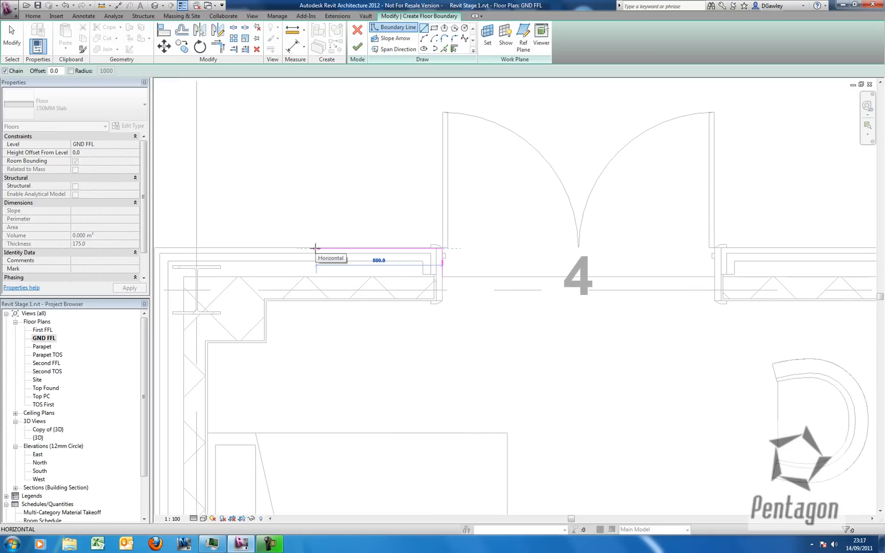
key("Return")
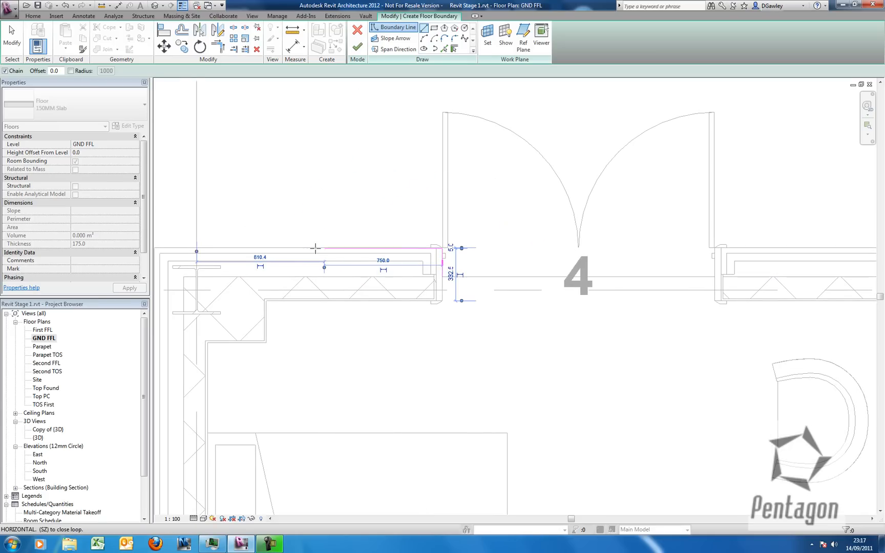
type("1200")
key("Return")
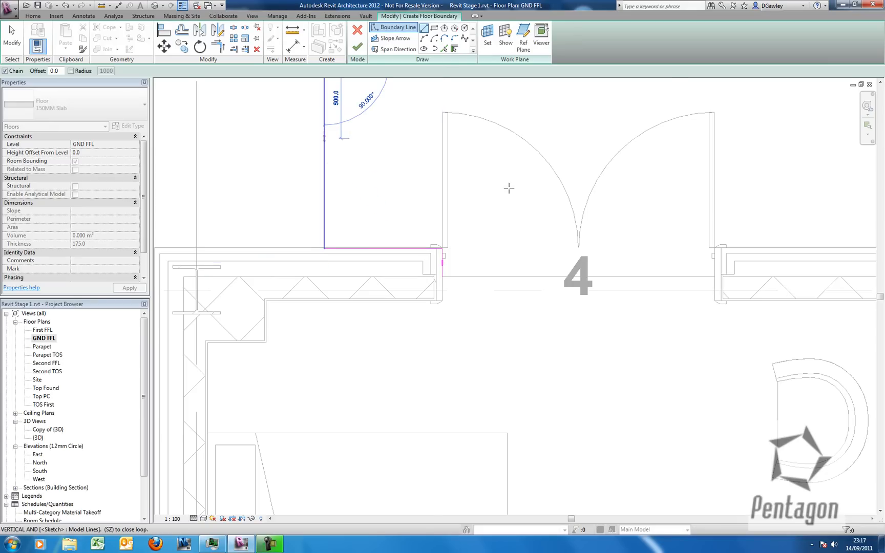
Complete the boundary about 3160 mm wide across the door front, back to the wall face, into the right jamb and across the opening.
scroll(509, 188, "down", 2)
middle_click_drag(674, 114, 486, 217)
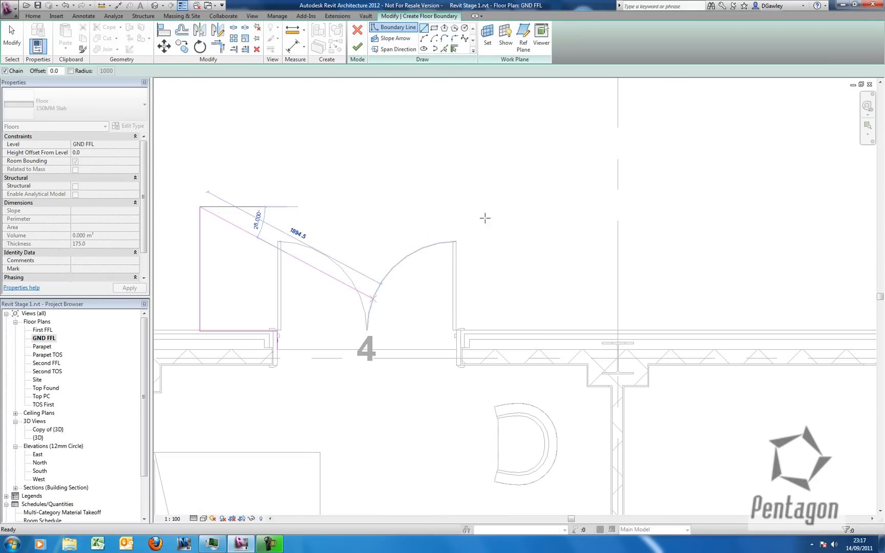
left_click(527, 207)
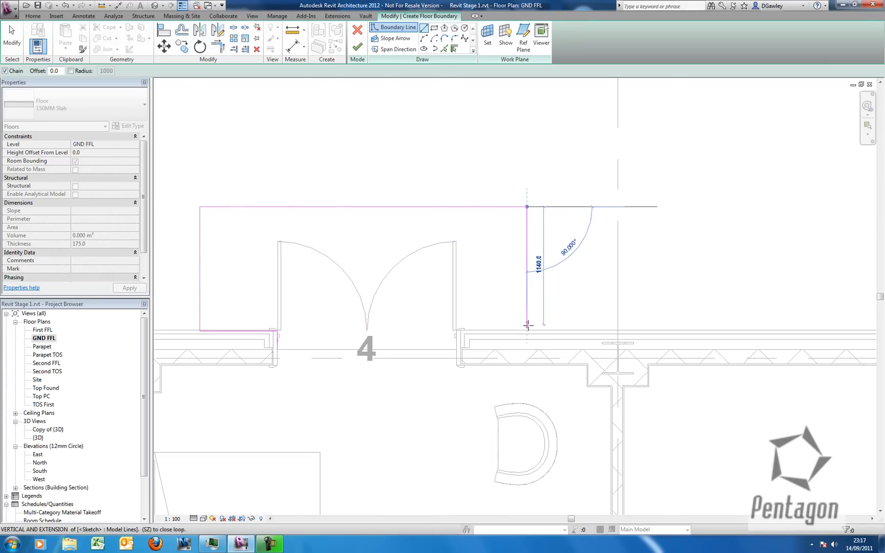
left_click(527, 330)
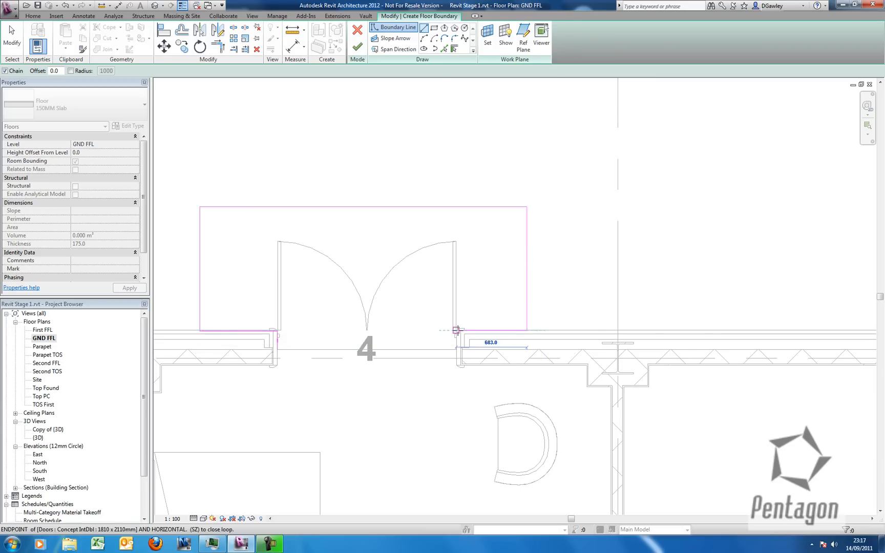
left_click(456, 331)
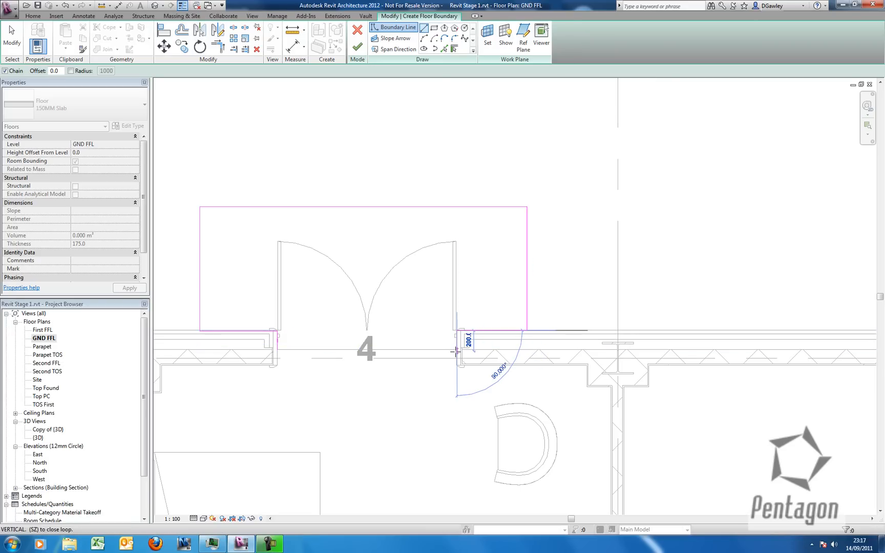
left_click(456, 351)
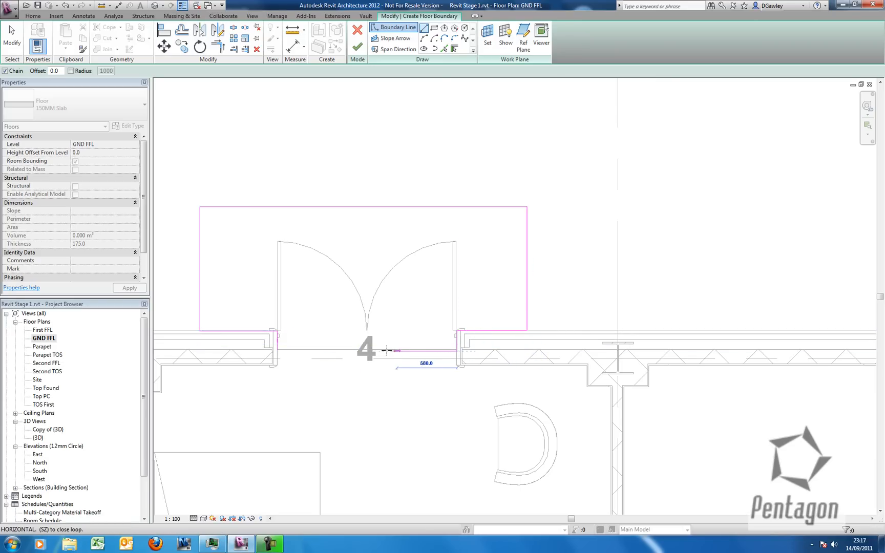
left_click(278, 351)
key("Escape")
key("Escape")
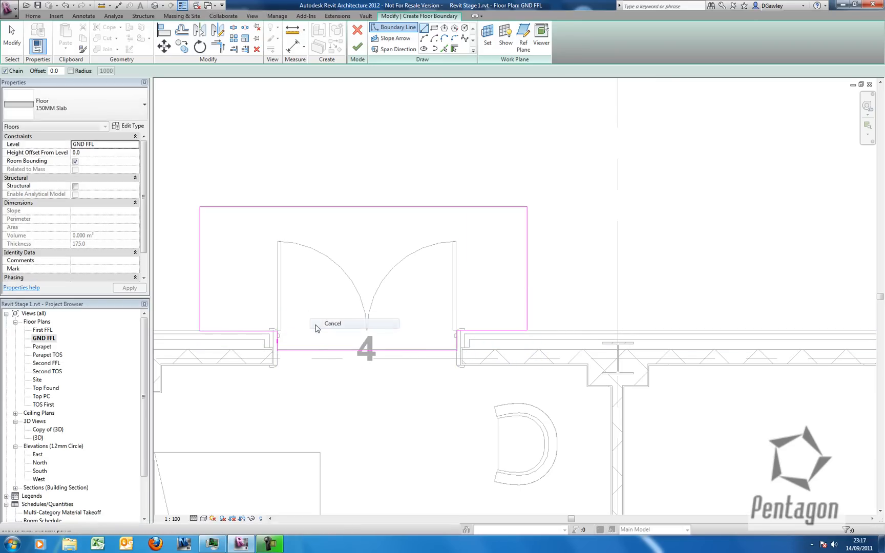
Move the boundary line inside the door opening outwards onto the wall's threshold line.
scroll(311, 357, "up", 5)
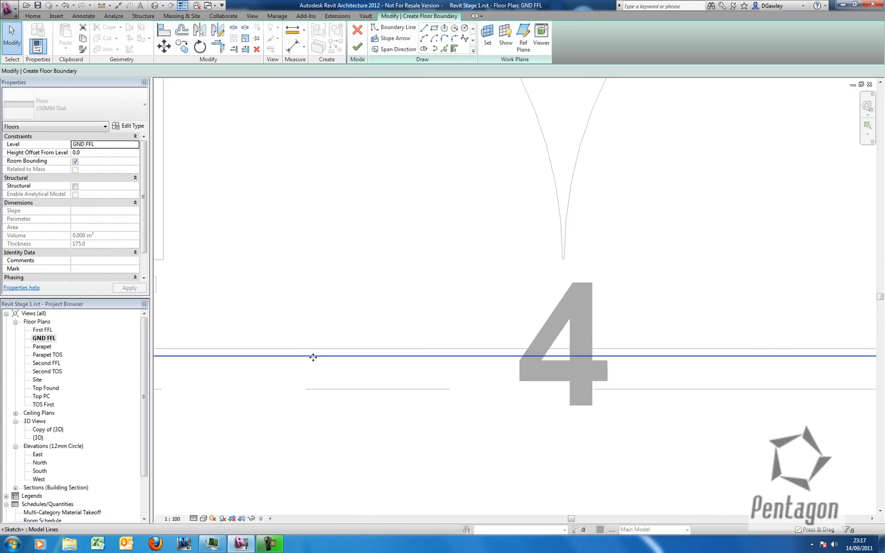
left_click(314, 353)
key("Escape")
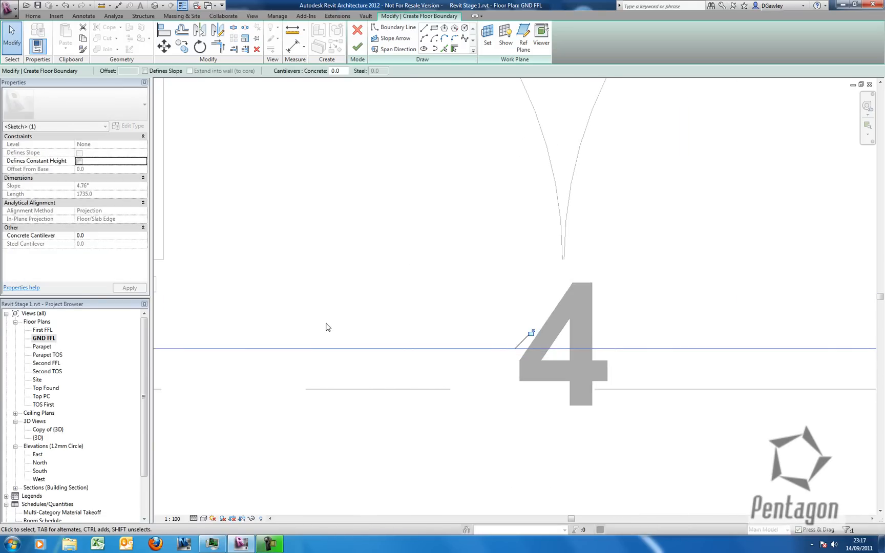
Move the slab's right outer edge away from the door to make the sketch about 3240 mm wide, and finish the floor.
scroll(331, 320, "down", 5)
left_click(629, 312)
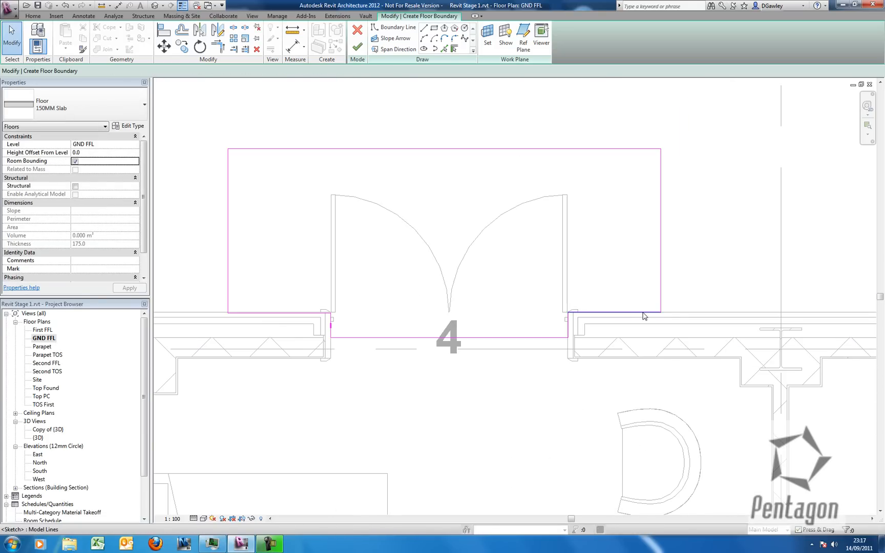
left_click(660, 225)
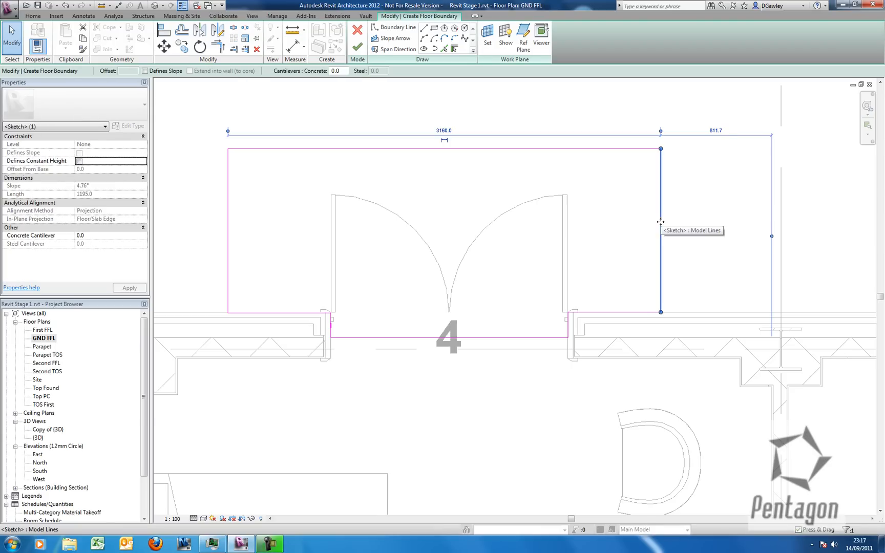
left_click(653, 251)
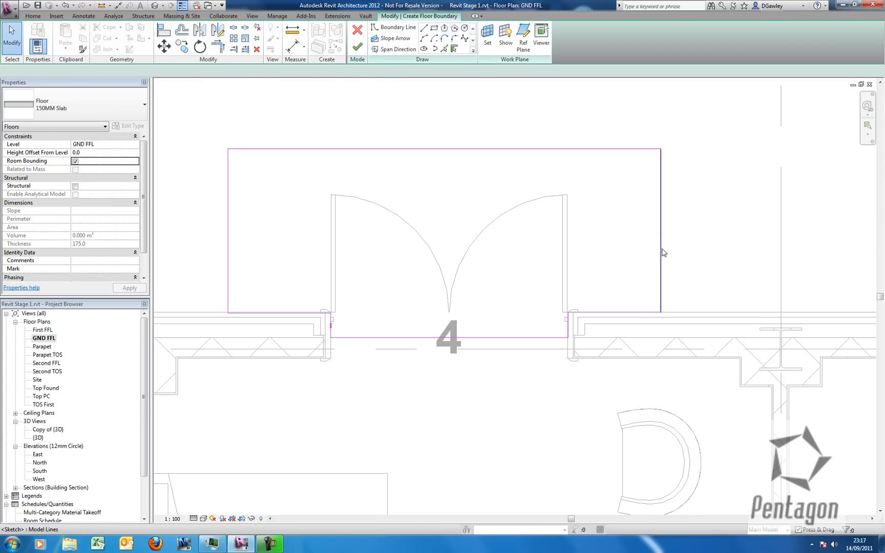
left_click_drag(663, 249, 672, 251)
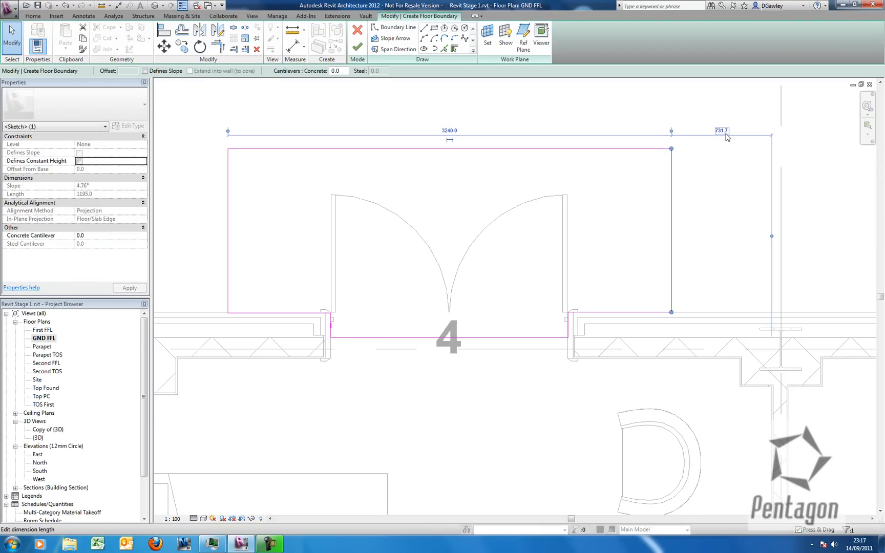
left_click(439, 237)
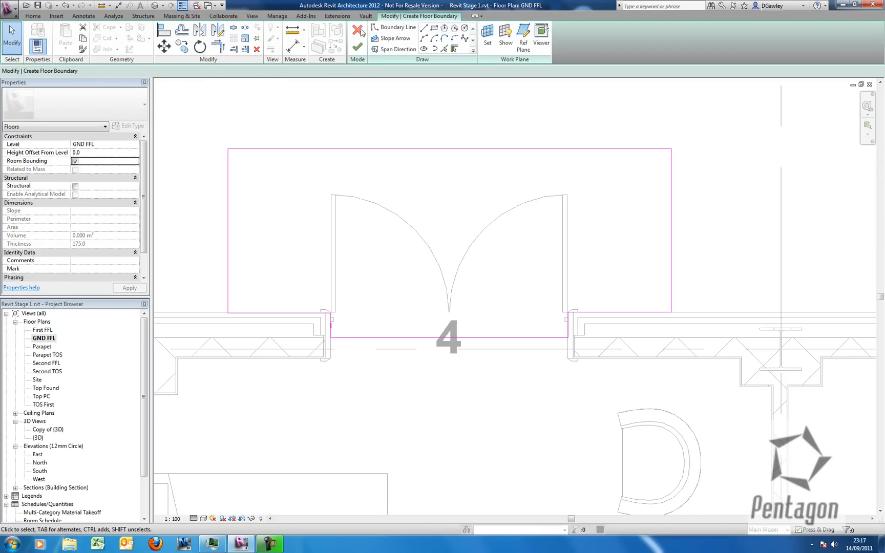
left_click(358, 47)
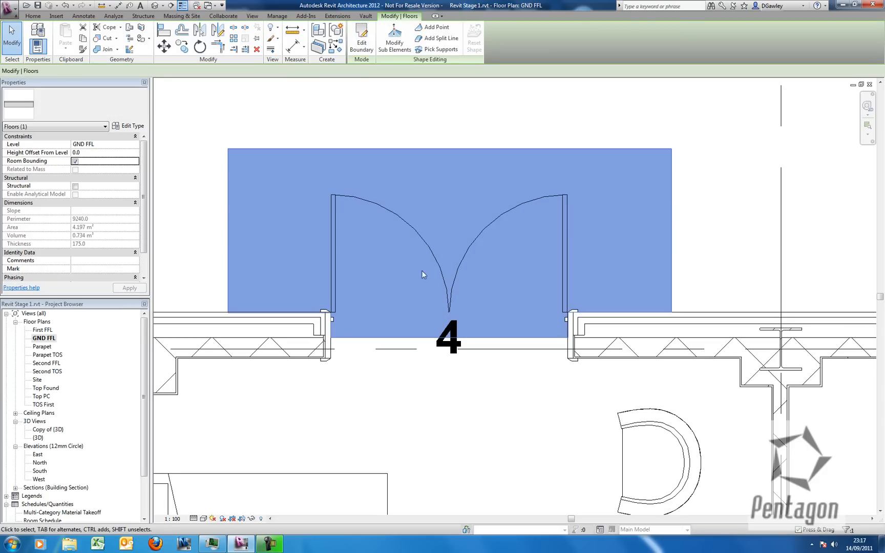
left_click(423, 275)
Create a 900mm Pipe railing along the slab's three outer edges with a 100 mm inward offset.
scroll(505, 275, "down", 2)
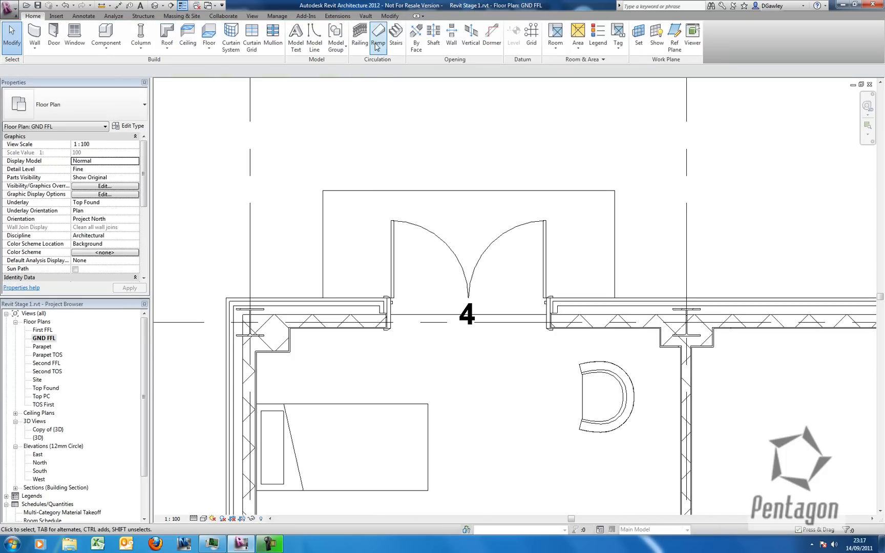
left_click(359, 35)
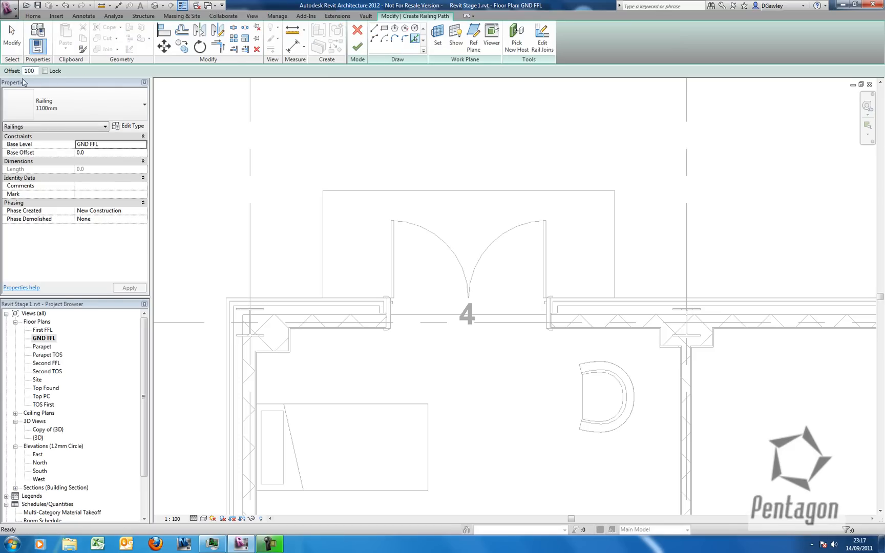
left_click(326, 231)
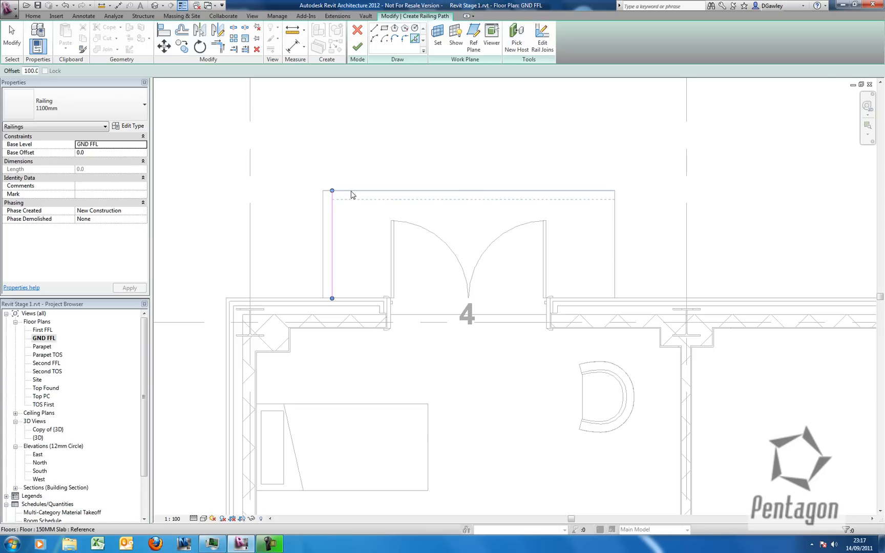
left_click(119, 106)
left_click(357, 47)
right_click(437, 168)
left_click(453, 170)
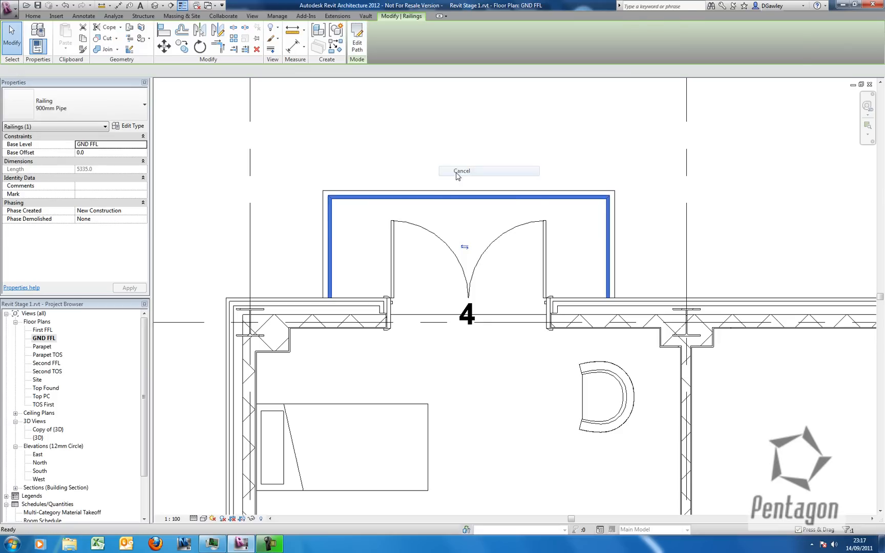
Open the Copy of {3D} view and extend its section box outwards past the external slab and railing.
double_click(46, 430)
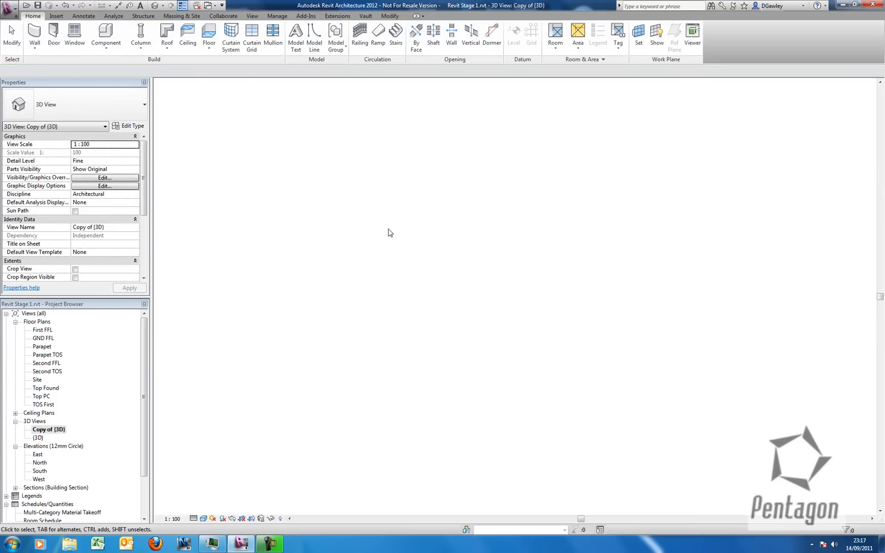
middle_click_drag(630, 290, 479, 212, "shift")
scroll(485, 408, "up", 4)
scroll(484, 210, "down", 1)
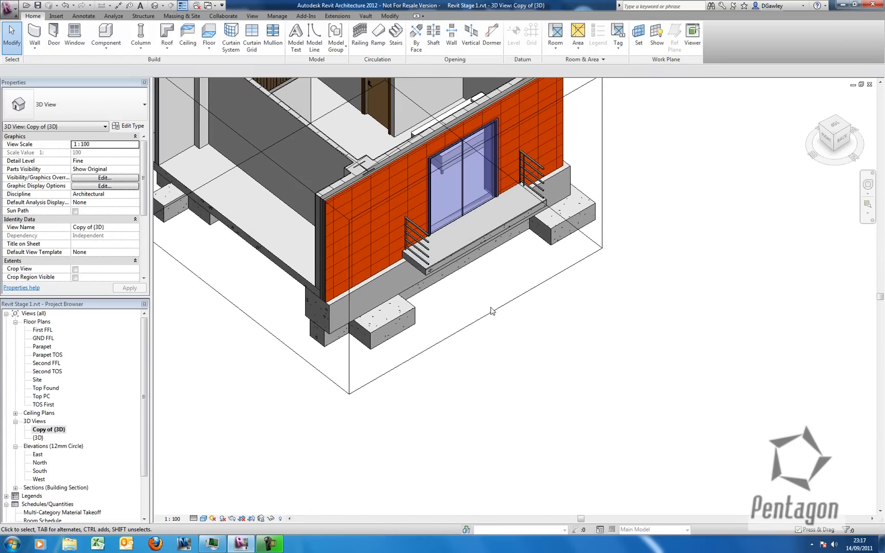
left_click(483, 317)
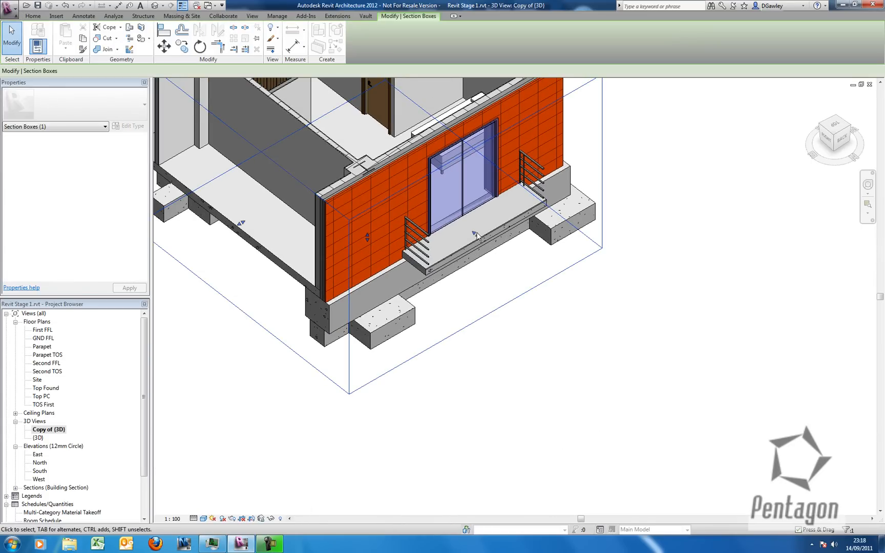
left_click_drag(477, 235, 517, 267)
left_click(587, 403)
middle_click_drag(587, 403, 510, 295, "shift")
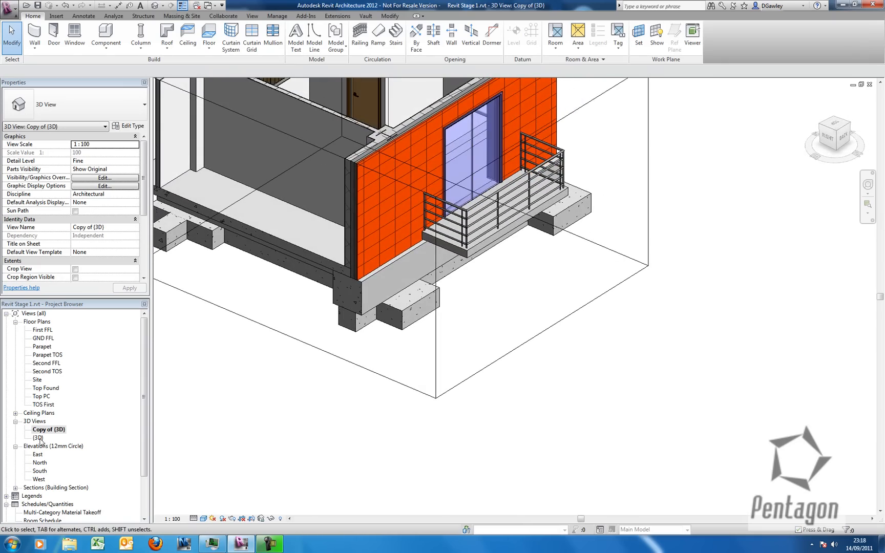
Open the {3D} view and examine the double door, slab and railing on the external wall.
double_click(39, 438)
mouse_move(504, 319)
middle_mouse_down("shift")
mouse_move(247, 322)
mouse_move(514, 322)
middle_mouse_up("shift")
scroll(425, 300, "up", 6)
scroll(419, 296, "up", 2)
middle_click_drag(419, 297, 549, 292)
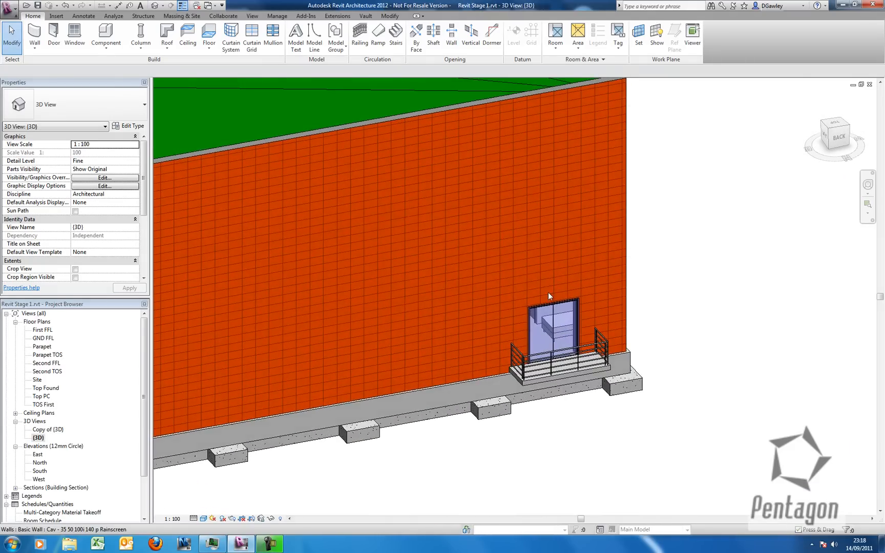
scroll(549, 291, "up", 3)
middle_click_drag(630, 315, 653, 267)
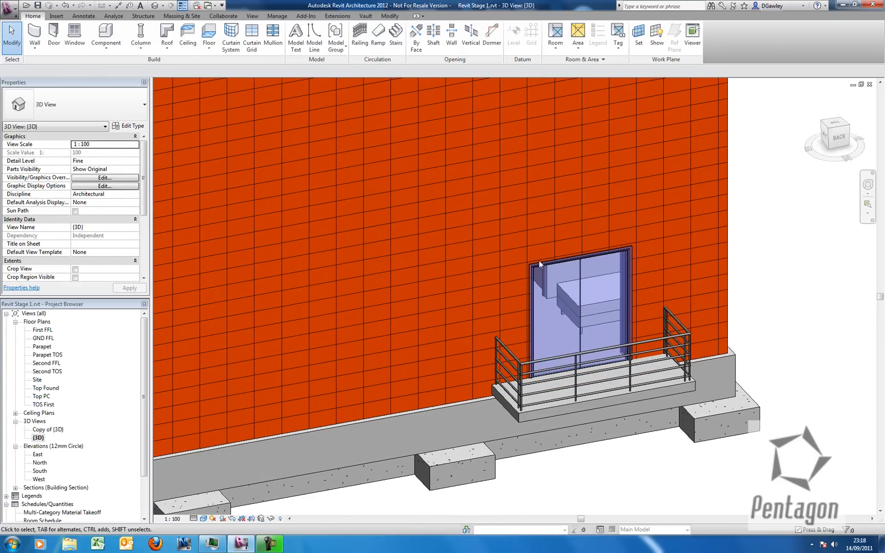
Start an in-place model in the Roofs category and name it Custom Roof.
left_click(105, 51)
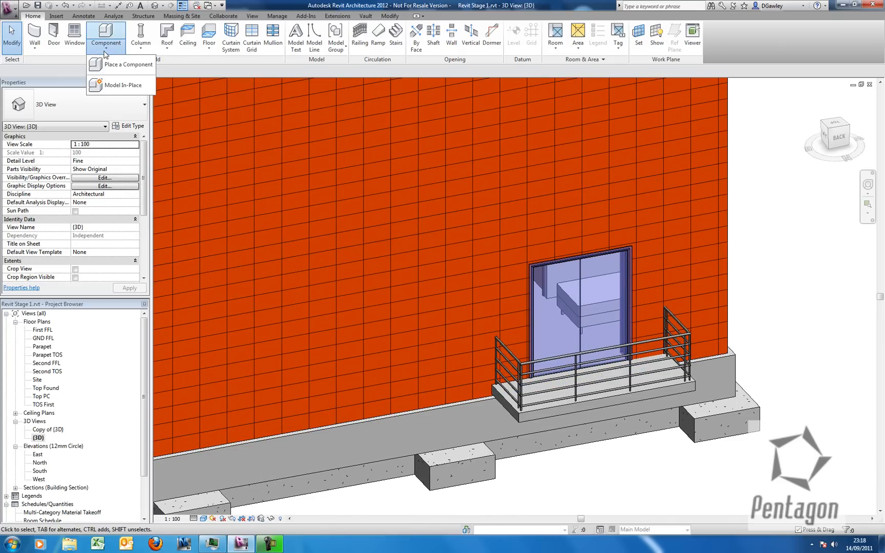
left_click(119, 86)
left_click_drag(452, 166, 444, 218)
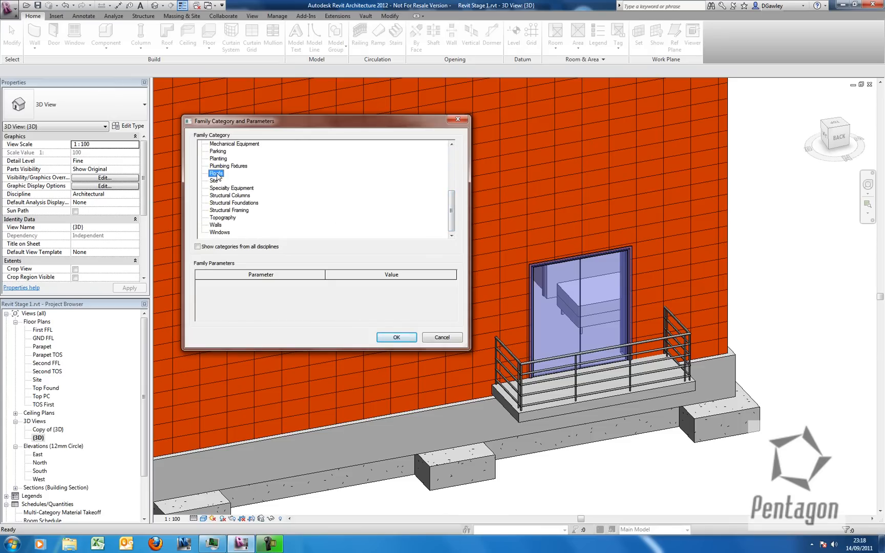
left_click(404, 342)
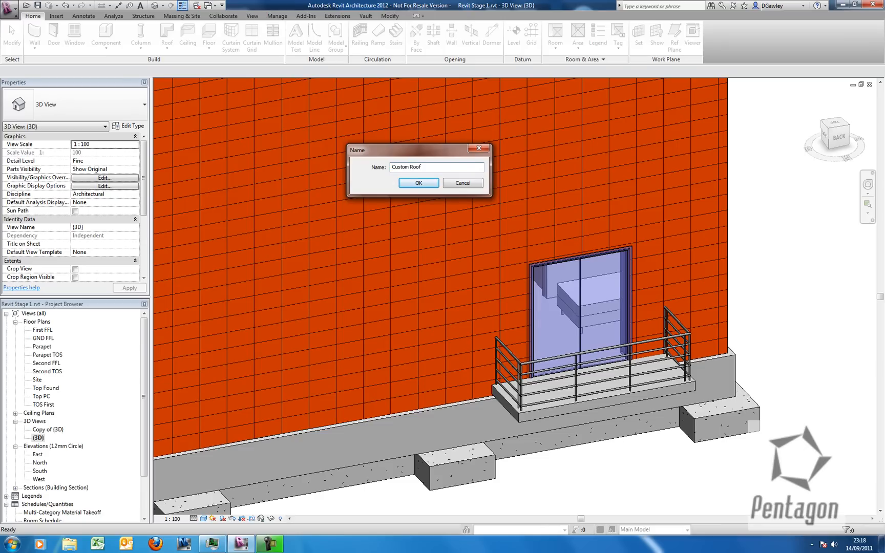
left_click(412, 180)
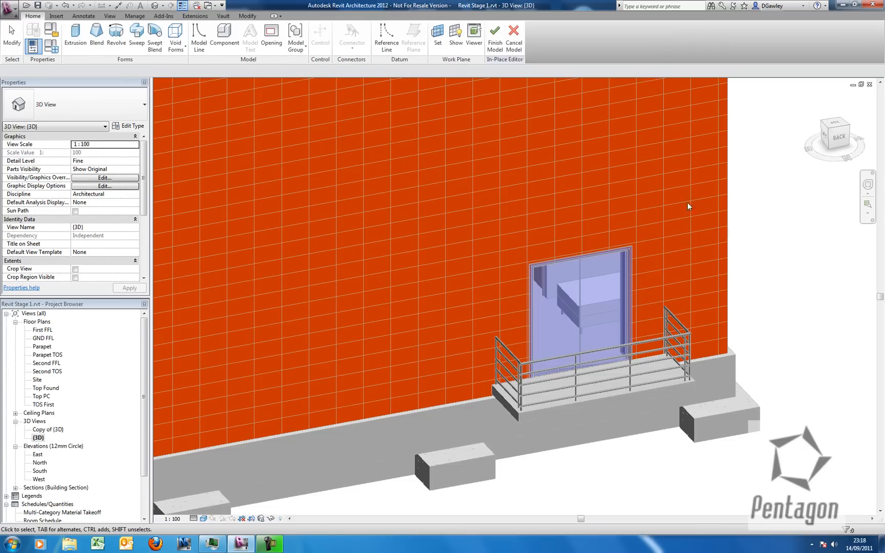
Set the work plane to the outer face of the external wall and start a solid extrusion.
left_click(438, 36)
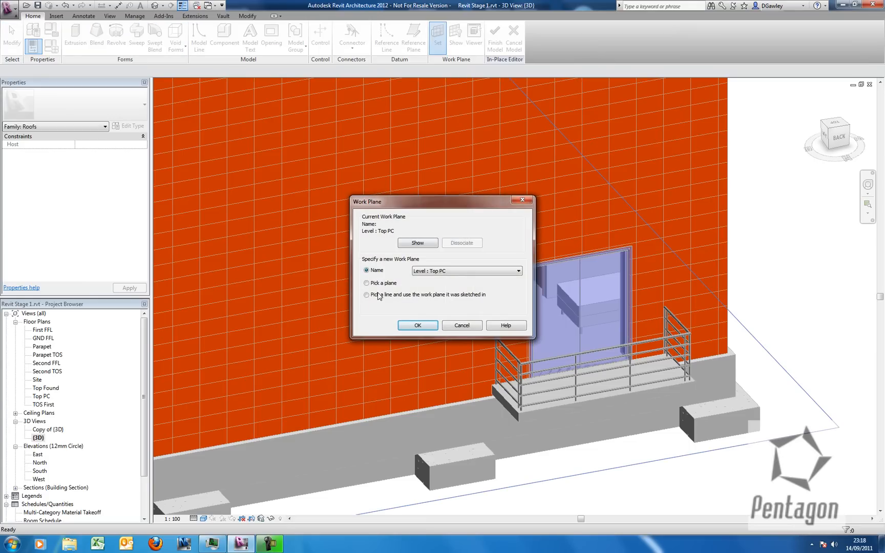
left_click(416, 326)
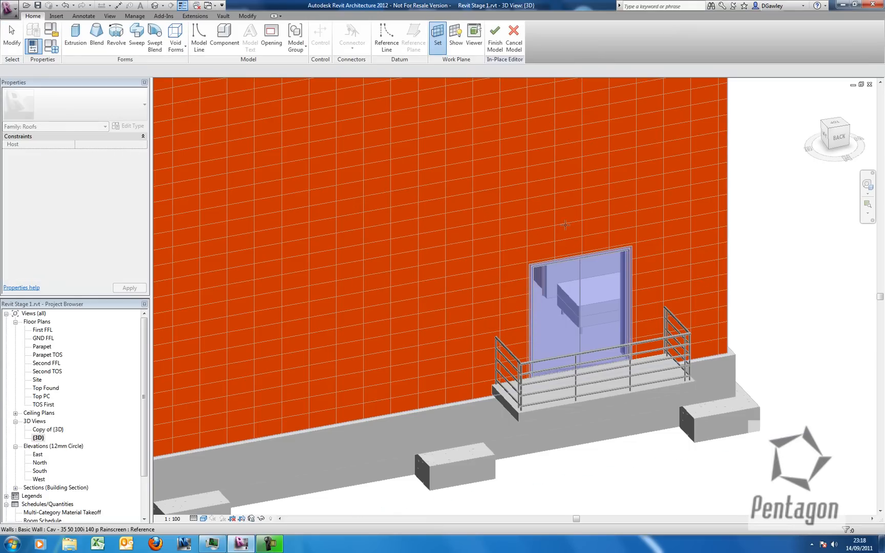
middle_click_drag(742, 324, 652, 324)
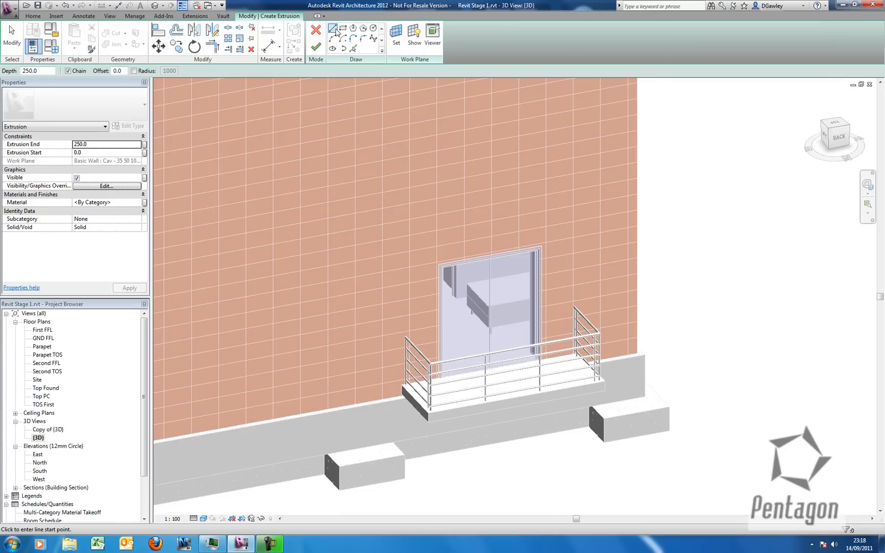
Sketch an arc of about 2015 mm radius above the double door and add a parallel arc offset 100 mm outwards.
left_click(423, 217)
left_click(552, 207)
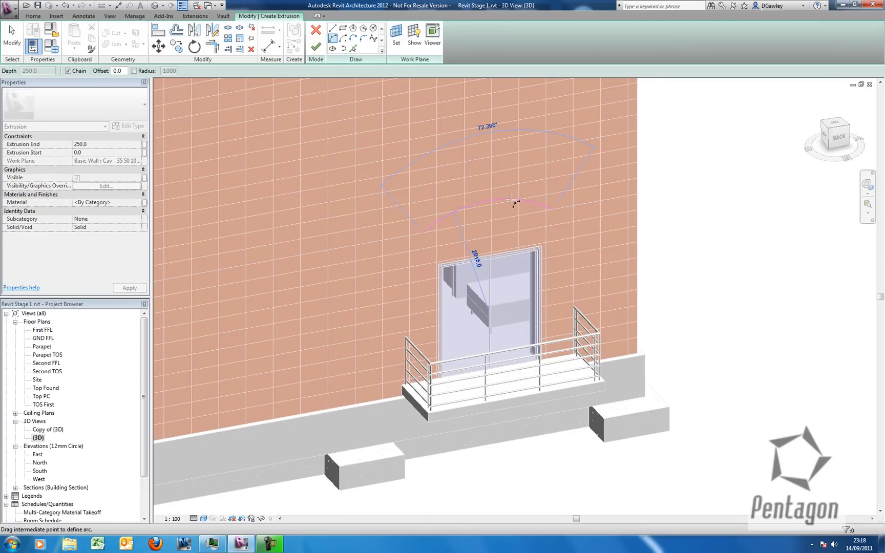
left_click(486, 199)
key("Escape")
left_click(353, 49)
left_click(351, 49)
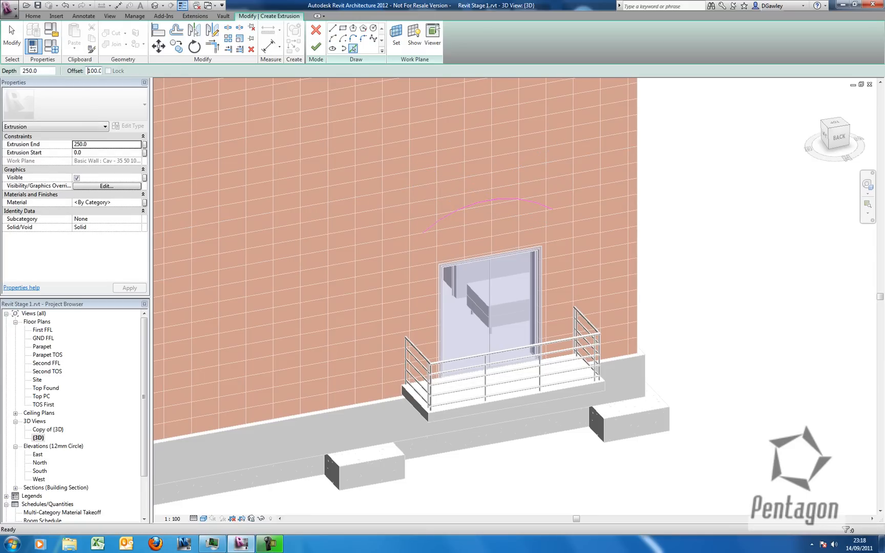
left_click(467, 205)
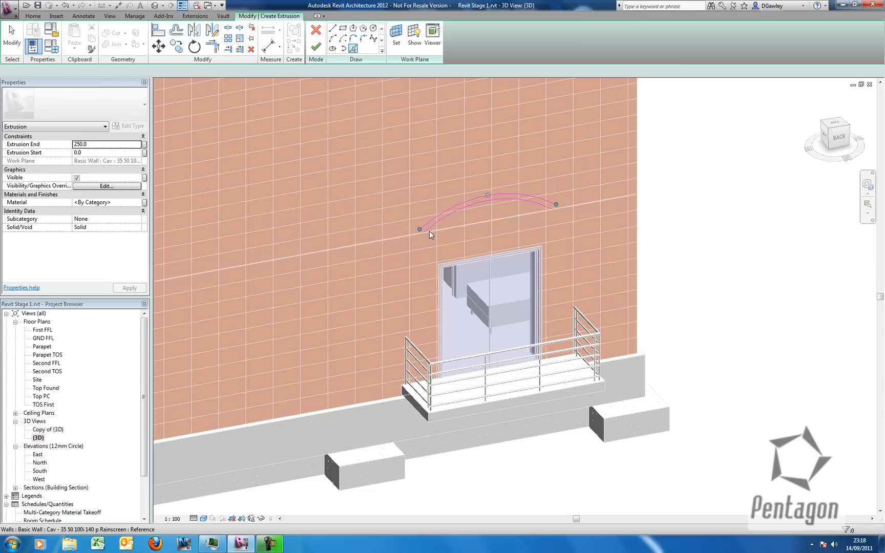
Draw two vertical lines down from one end of the arcs, the inner about 245 mm long, and join their lower ends.
left_click(332, 29)
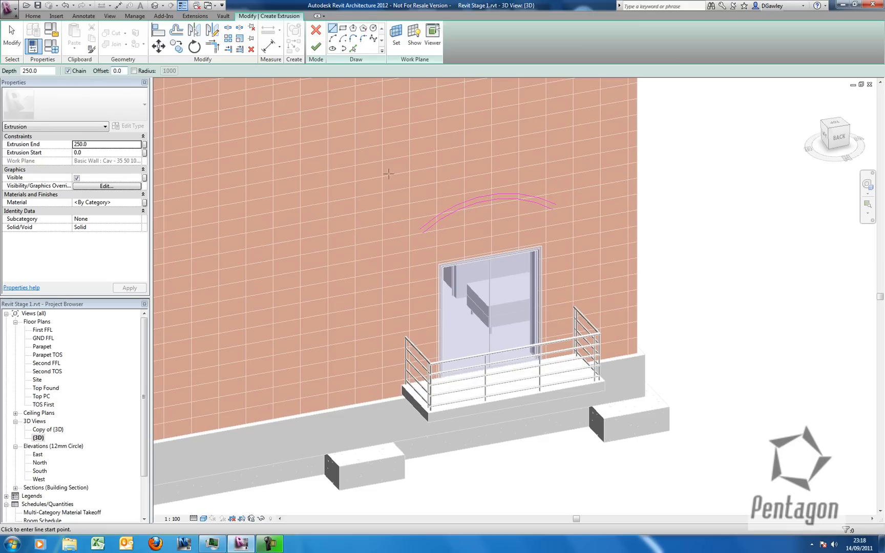
scroll(425, 230, "up", 5)
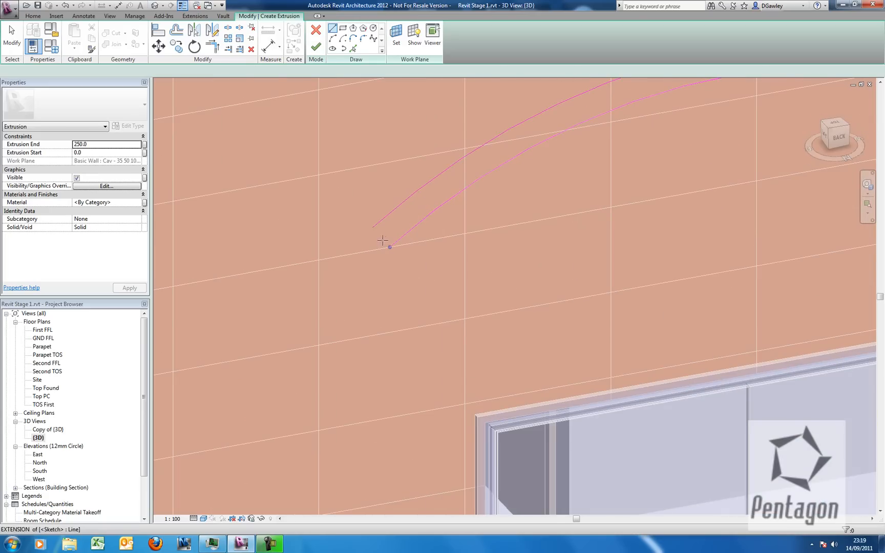
left_click(373, 227)
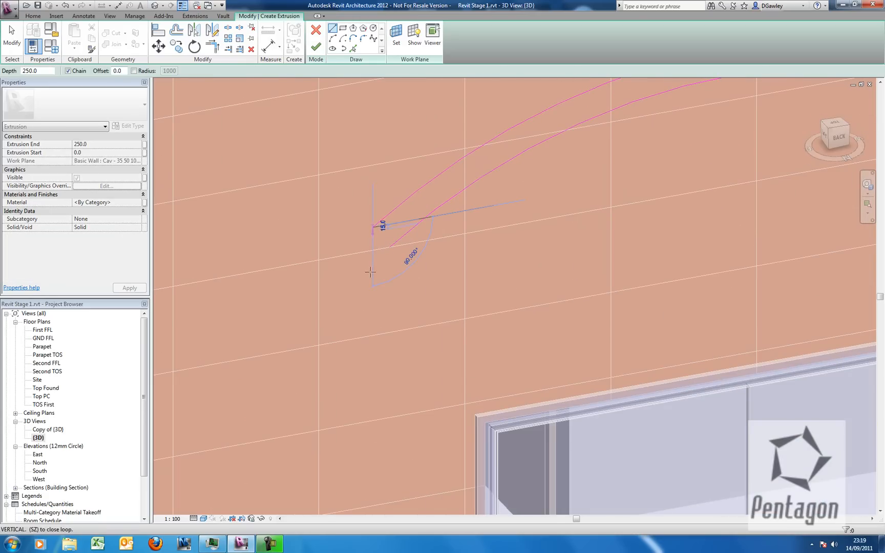
left_click(374, 311)
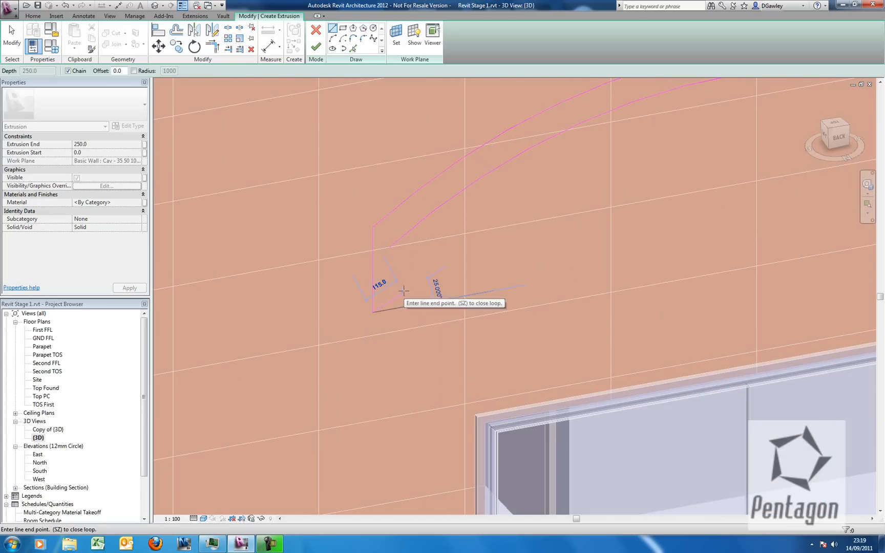
key("Escape")
key("Escape")
left_click(390, 246)
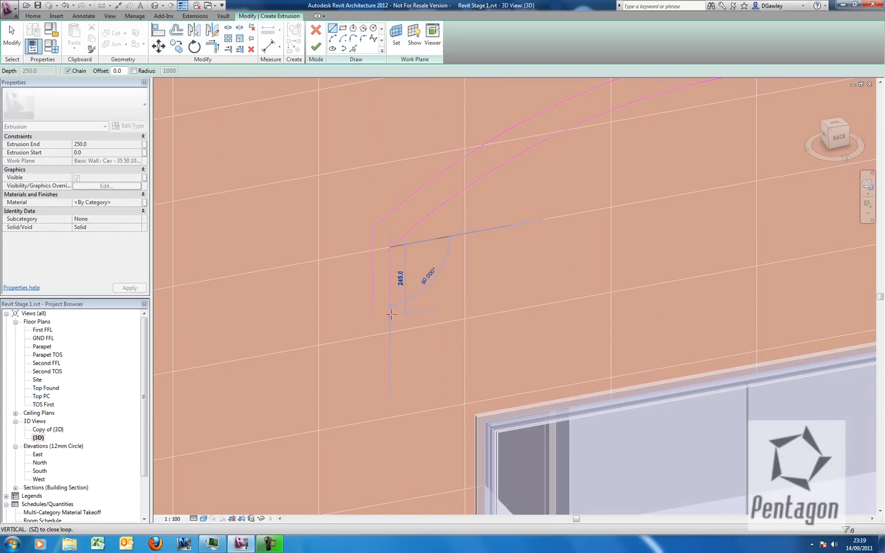
left_click(390, 310)
left_click(372, 311)
key("Escape")
key("Escape")
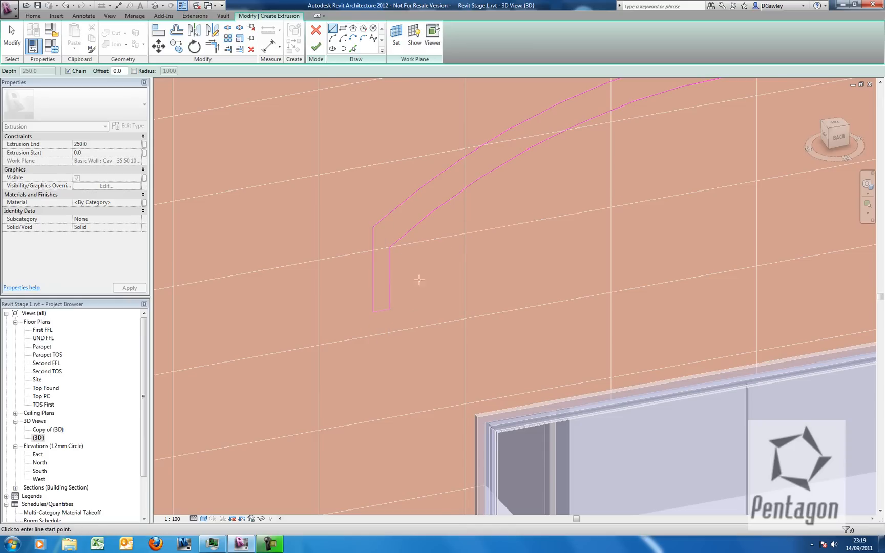
Mirror the three leg lines to the other end of the arcs about a vertical axis through the arcs' middle.
left_click(390, 288)
left_click(382, 310, "ctrl")
left_click(373, 298, "ctrl")
scroll(418, 228, "down", 2)
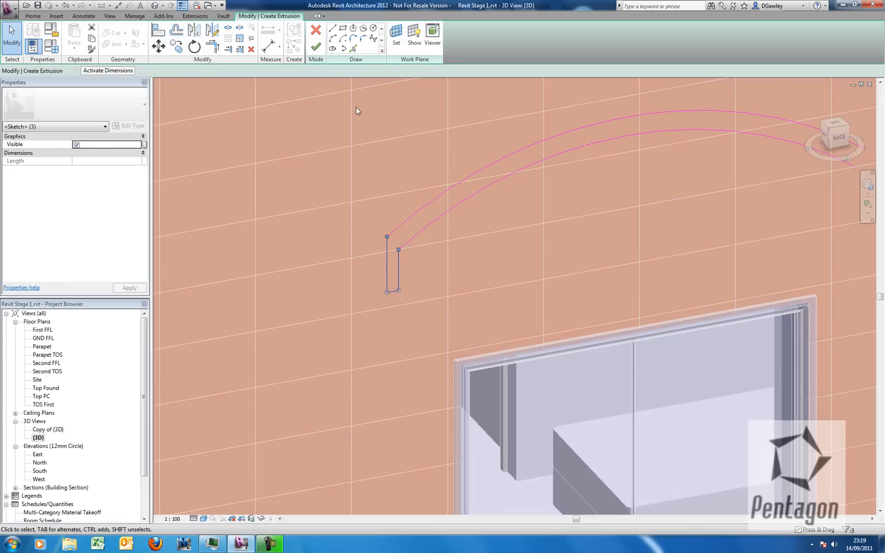
left_click(212, 32)
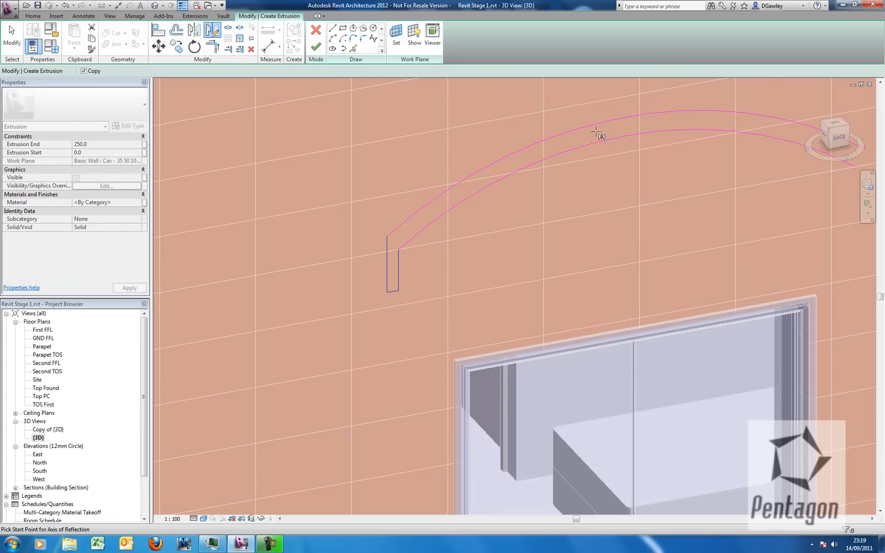
left_click(633, 118)
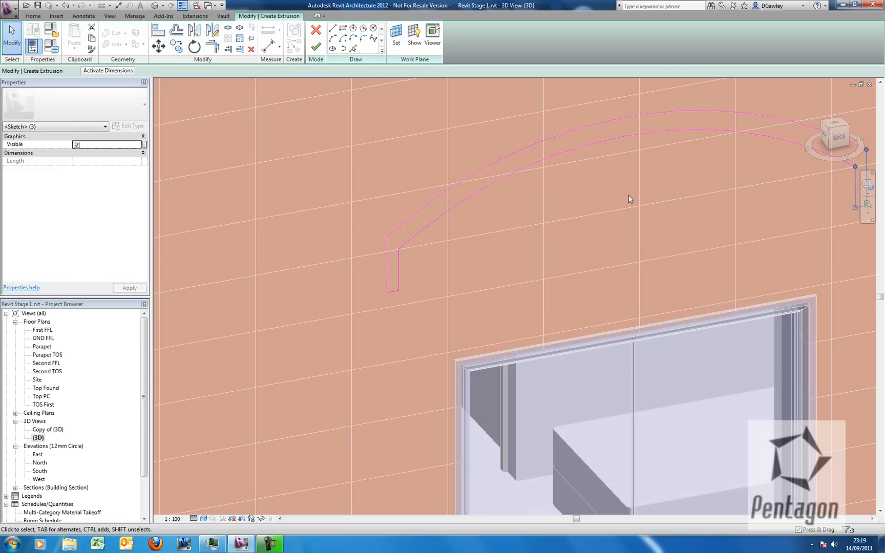
scroll(628, 195, "down", 2)
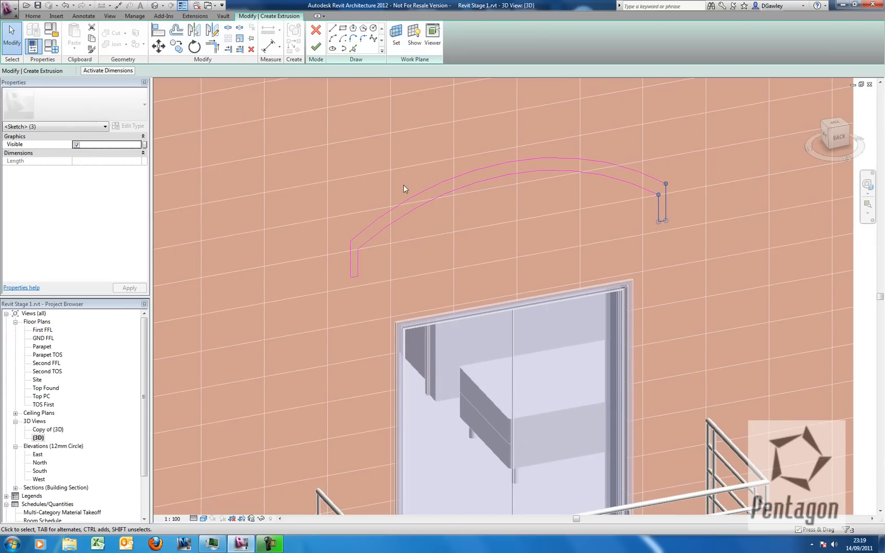
Finish the extrusion sketch, stretch the roof outwards over the slab and finish the in-place model.
left_click(316, 48)
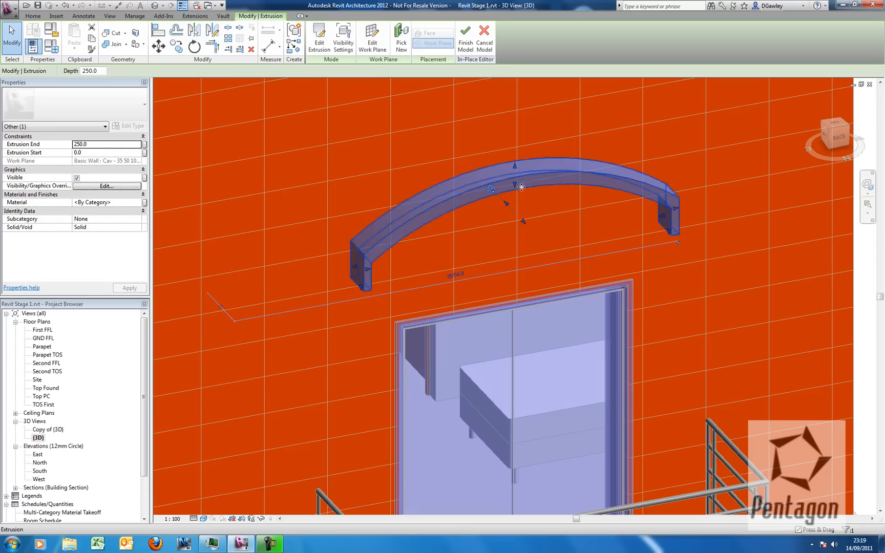
left_click_drag(526, 224, 576, 302)
left_click(465, 40)
scroll(555, 256, "down", 3)
scroll(555, 258, "down", 5)
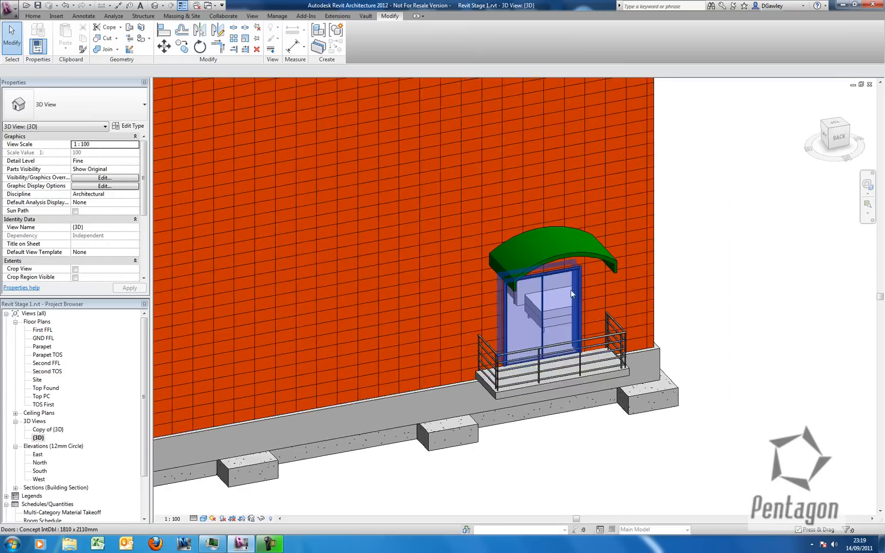
middle_click_drag(452, 351, 161, 507, "shift")
Open the GND FFL plan and select the first room's two bathroom walls, toilet, basin and bath.
double_click(50, 337)
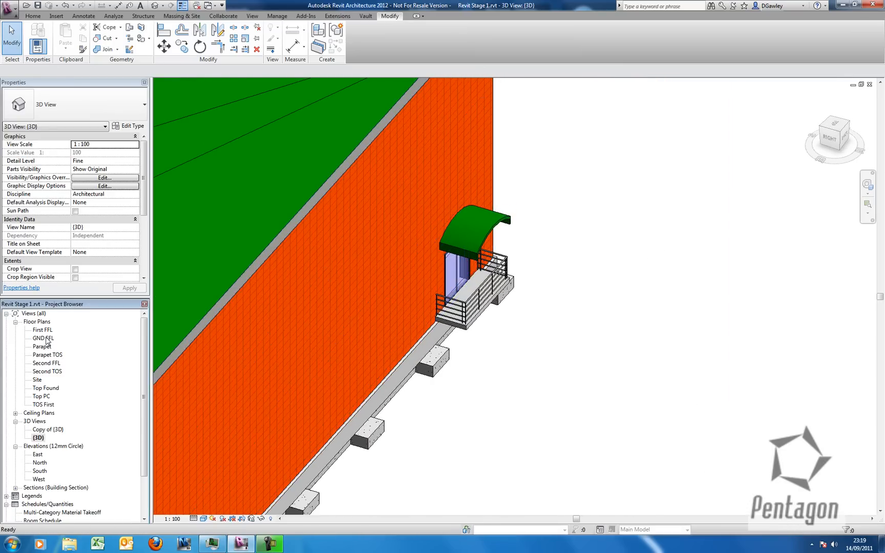
scroll(539, 300, "down", 4)
middle_click_drag(512, 344, 419, 225)
middle_click_drag(387, 311, 326, 302)
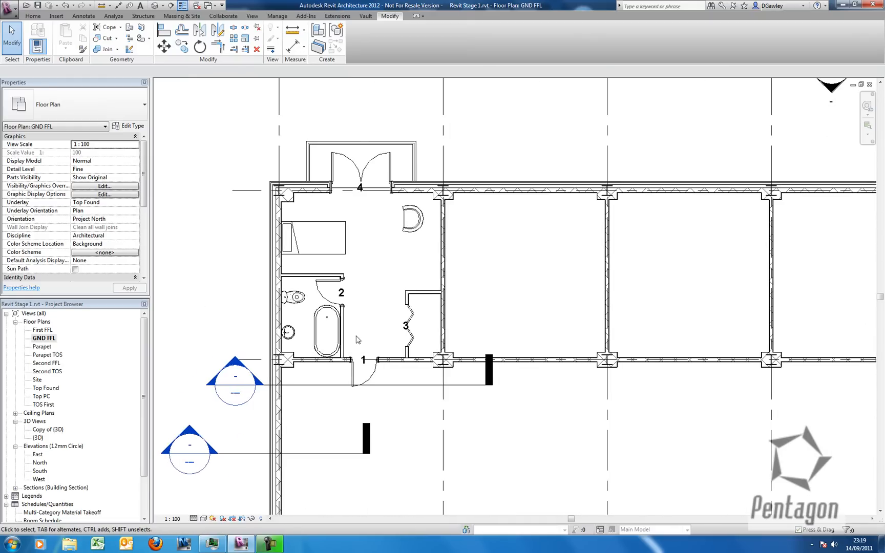
scroll(325, 338, "up", 1)
left_click(339, 327)
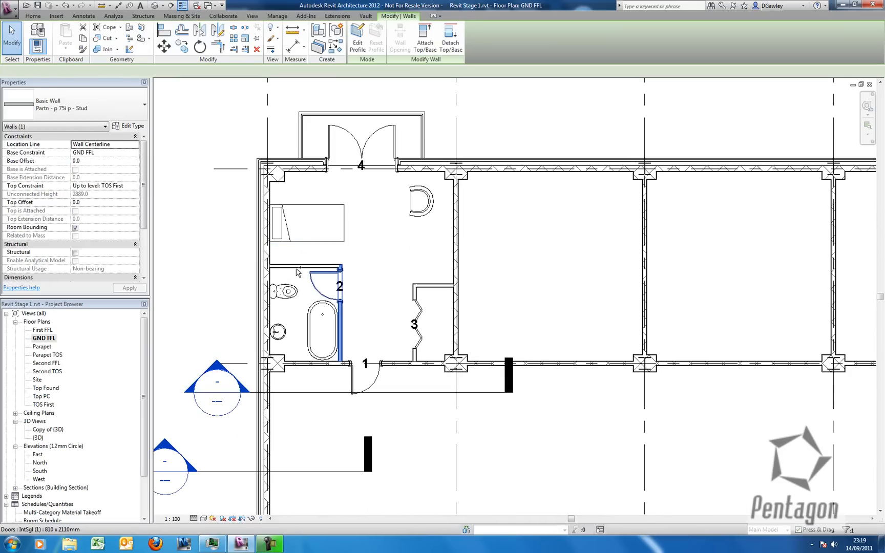
left_click(307, 266, "ctrl")
left_click(287, 291, "ctrl")
left_click(277, 331, "ctrl")
left_click(307, 313, "ctrl")
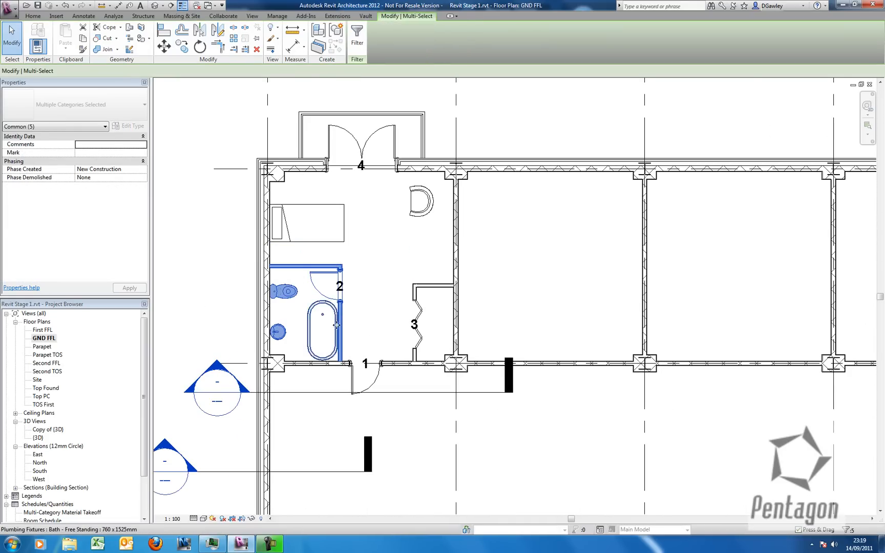
Add the bathroom door, the closet's walls and folding door, the chair and the bed to the selection.
left_click(418, 303, "ctrl")
left_click(433, 285, "ctrl")
left_click(415, 299, "ctrl")
left_click(427, 213, "ctrl")
left_click(427, 213, "ctrl")
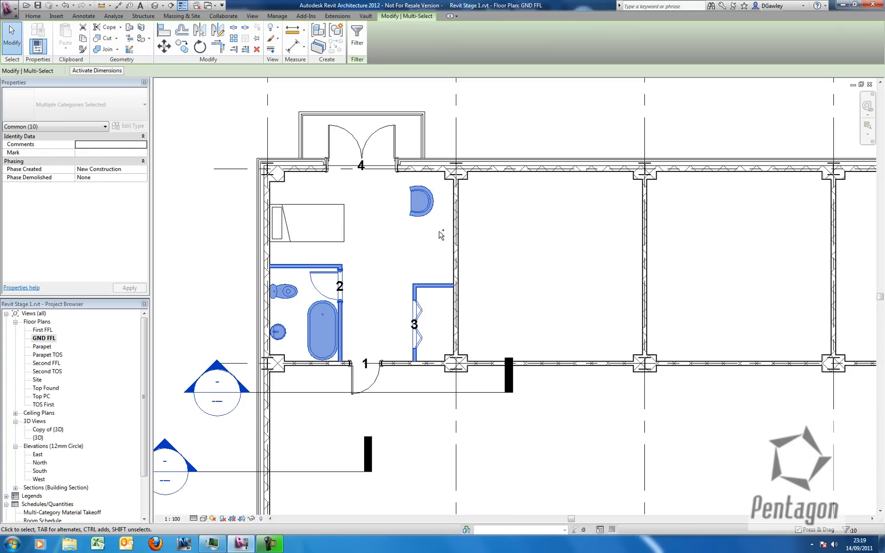
left_click(332, 242, "ctrl")
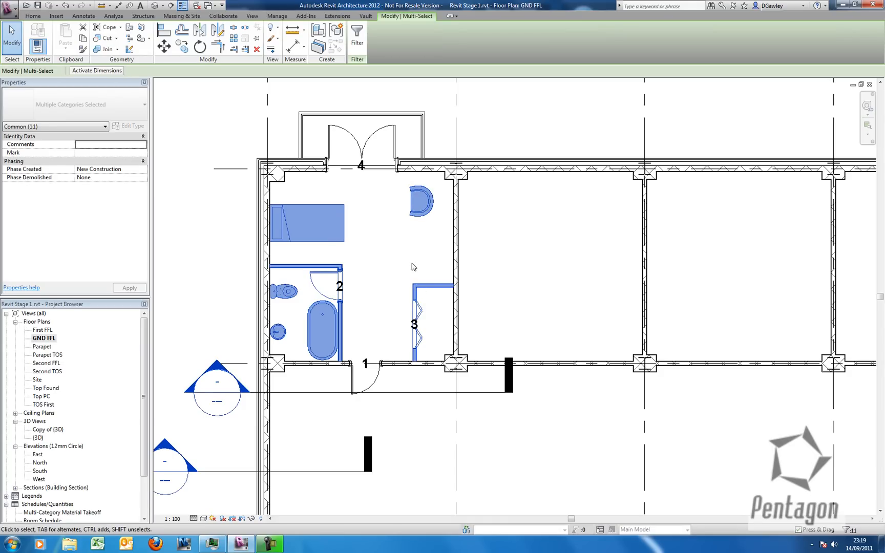
Add the external railing, double door, slab and the room's entrance door to the selection.
left_click(374, 117, "ctrl")
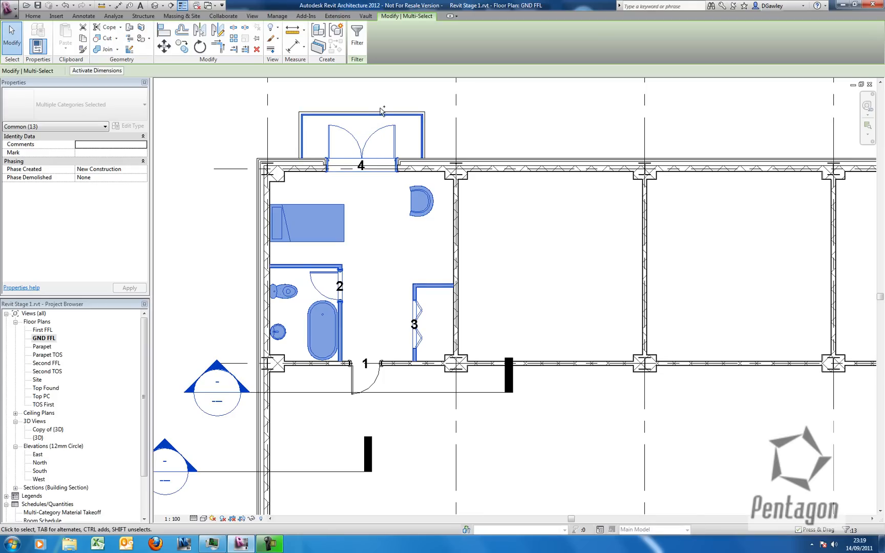
scroll(379, 119, "up", 3)
left_click(388, 119, "ctrl")
left_click(454, 166, "ctrl")
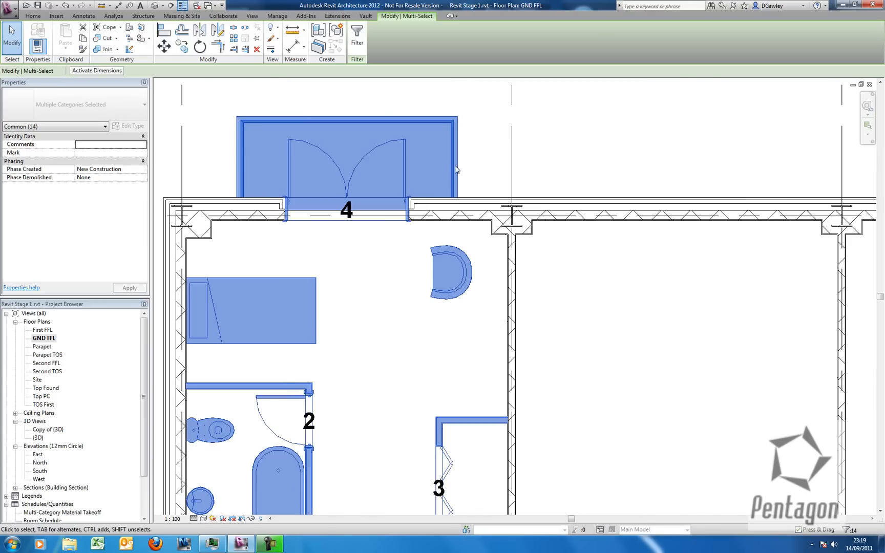
scroll(462, 127, "down", 2)
scroll(507, 253, "down", 2)
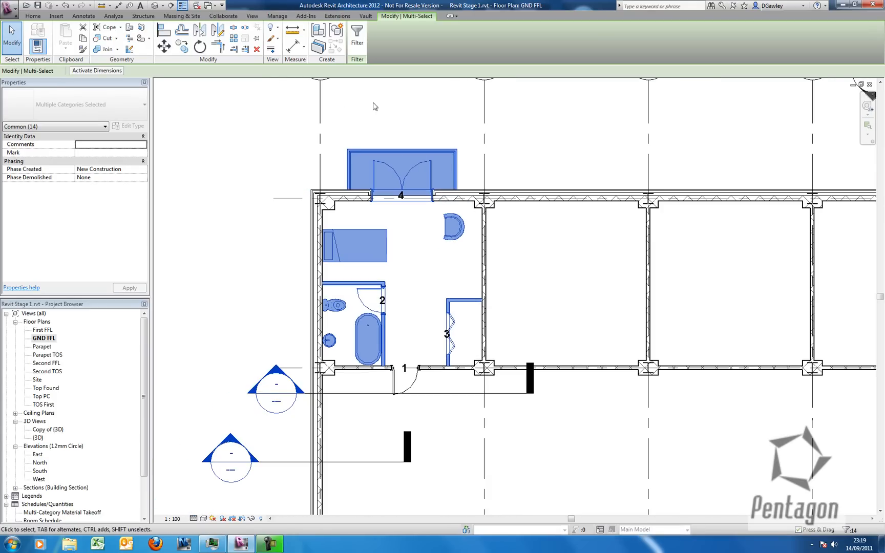
middle_click_drag(515, 285, 470, 283)
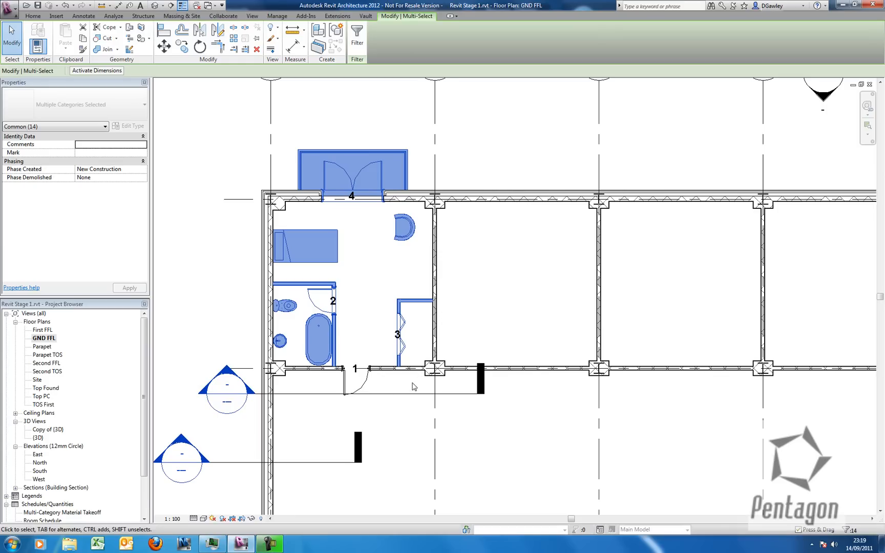
left_click(365, 390, "ctrl")
Create a model group named Room Layout 1 from the selected room elements.
scroll(520, 214, "down", 2)
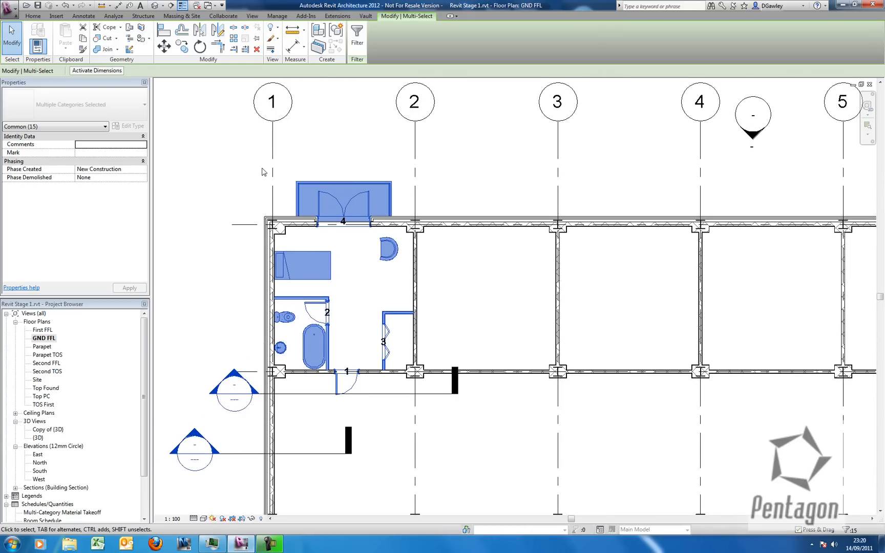
left_click(341, 35)
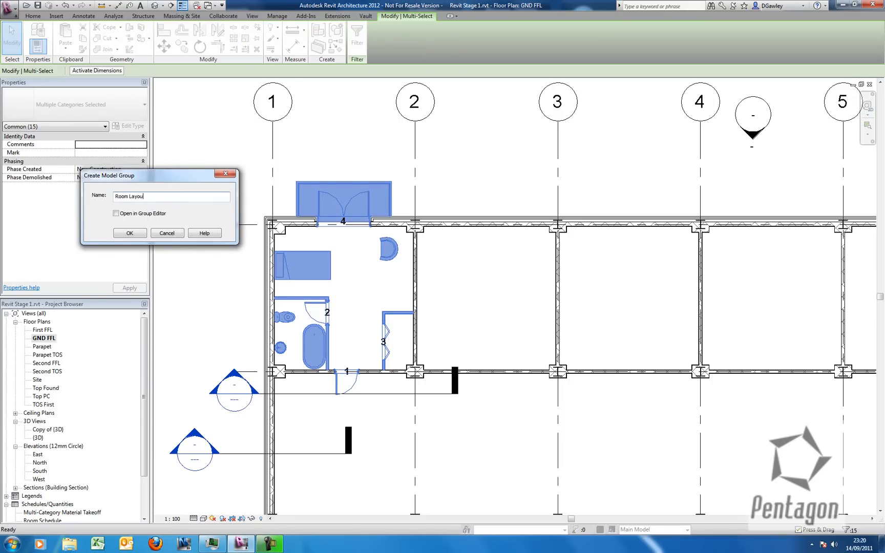
left_click(130, 233)
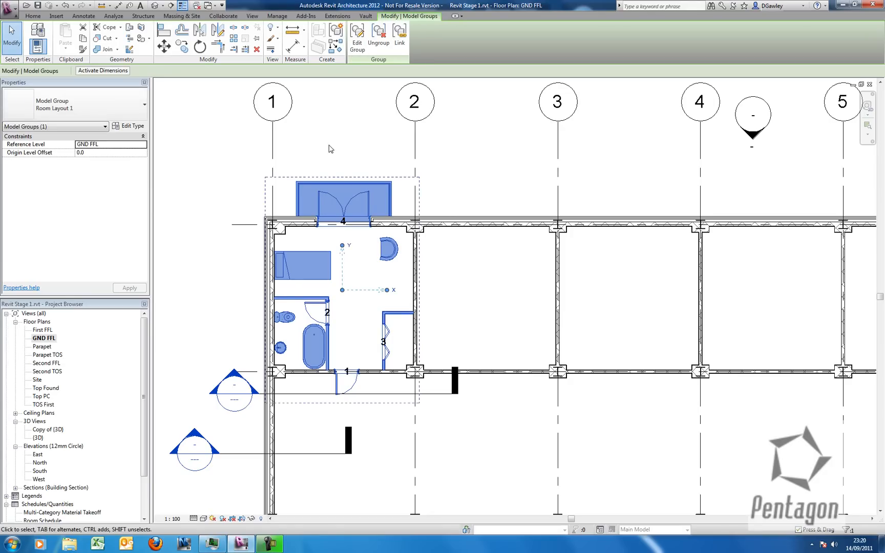
Copy the Room Layout 1 group from grid 1 to grids 2 through 6, using multiple constrained copies to fill the row of rooms.
scroll(329, 149, "down", 2)
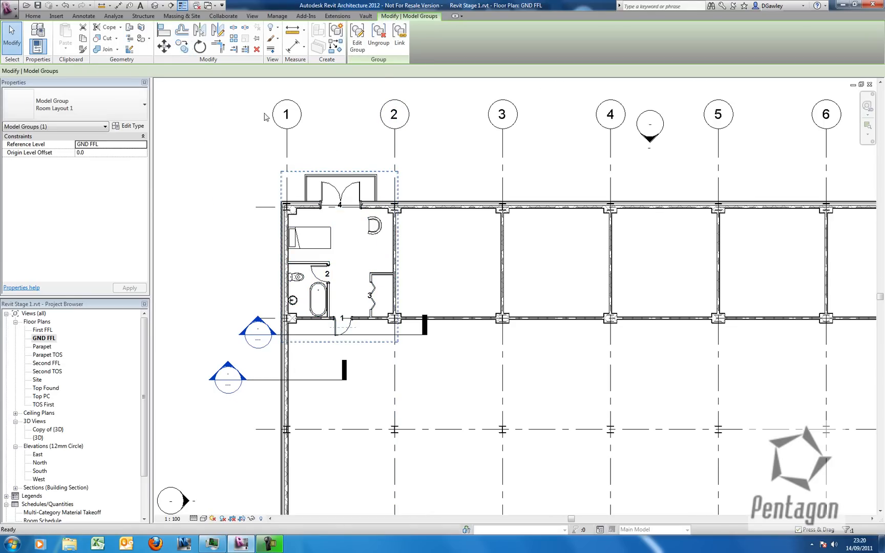
key("c")
key("o")
left_click(287, 129)
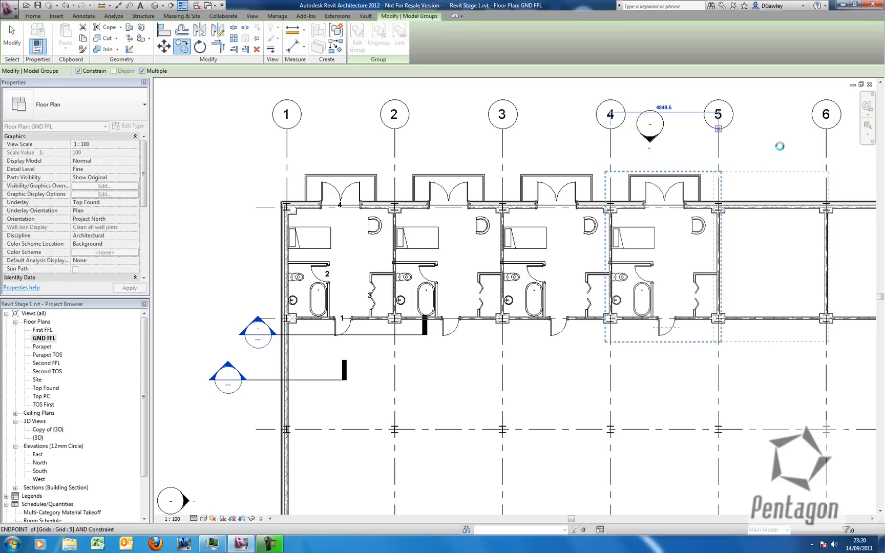
middle_click_drag(778, 167, 439, 199)
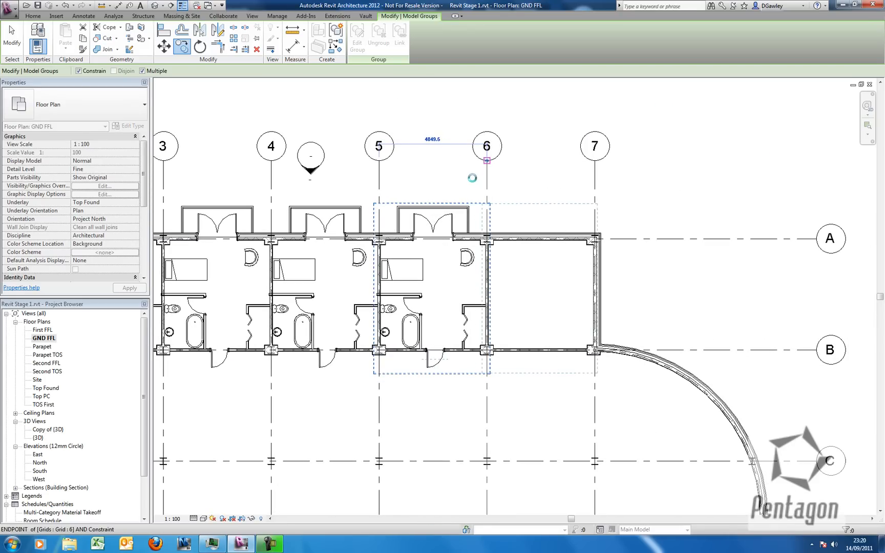
right_click(420, 117)
left_click(429, 121)
scroll(351, 208, "down", 2)
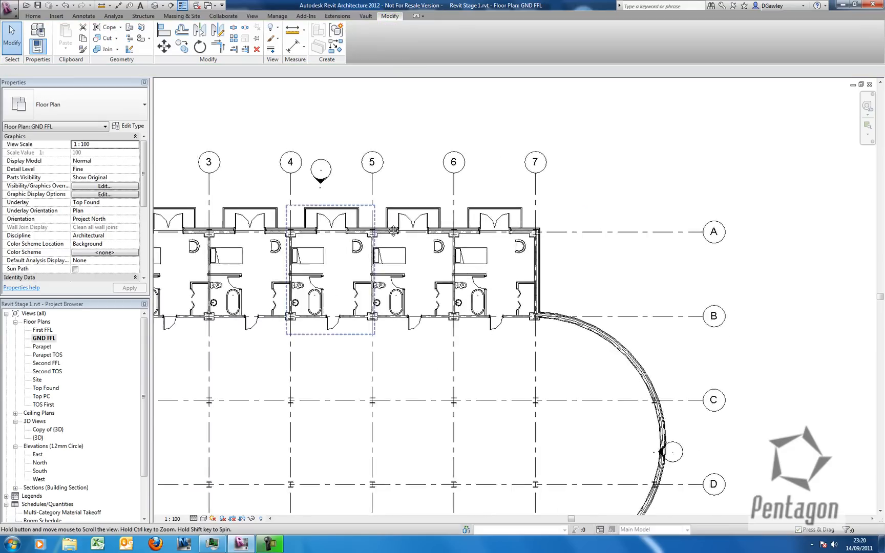
Open the Room Layout 1 group at the bay with the custom roof for editing in the default 3D view.
middle_click_drag(146, 196, 285, 224)
left_click(162, 6)
left_click(177, 14)
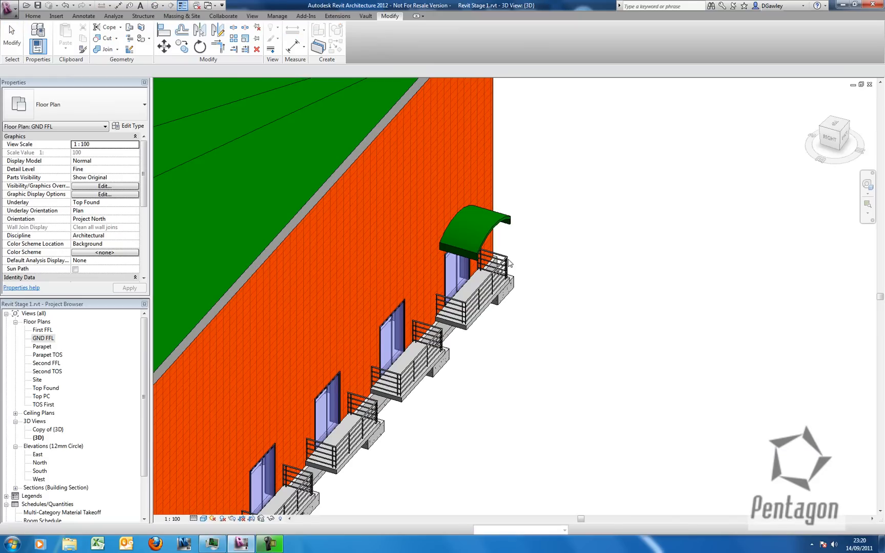
scroll(488, 367, "up", 2)
middle_click_drag(488, 367, 584, 231)
scroll(577, 246, "down", 1)
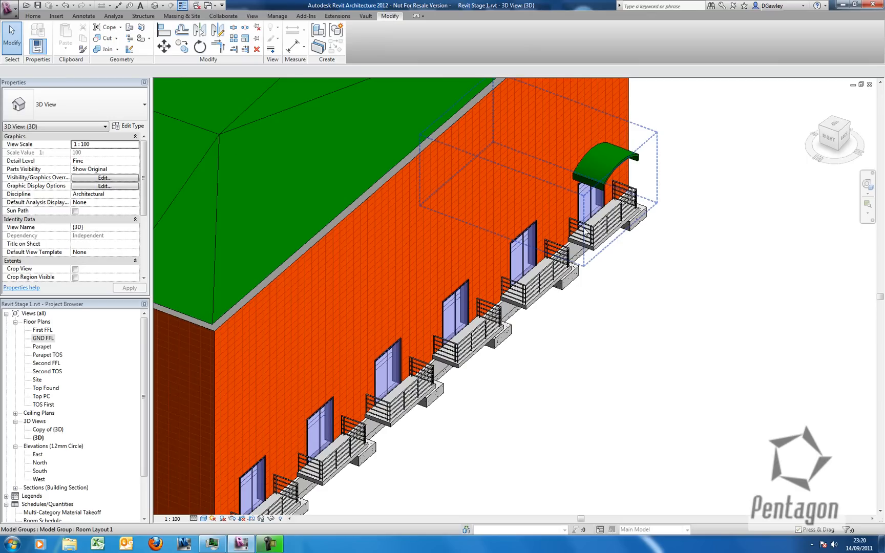
left_click(588, 232)
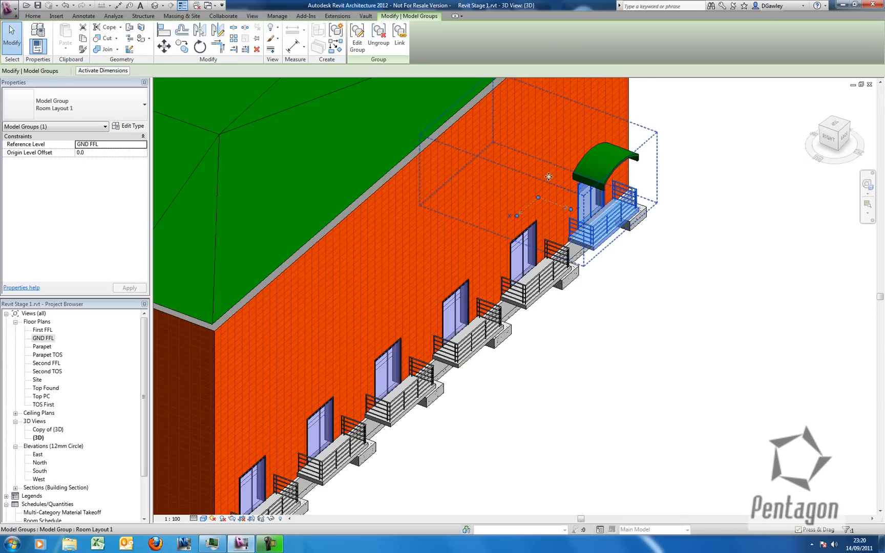
left_click(358, 40)
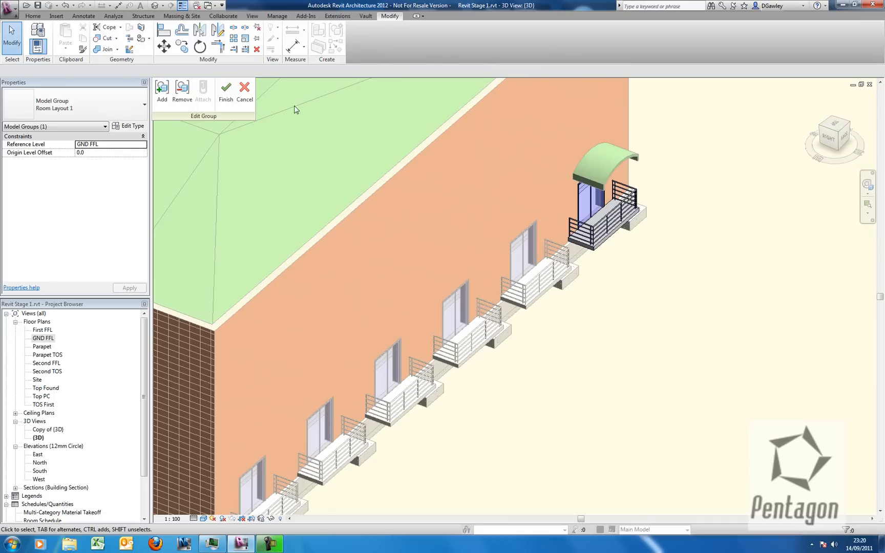
Add the custom roof to the Room Layout 1 group, finish editing the group and accept the deleted-element warnings.
left_click(161, 90)
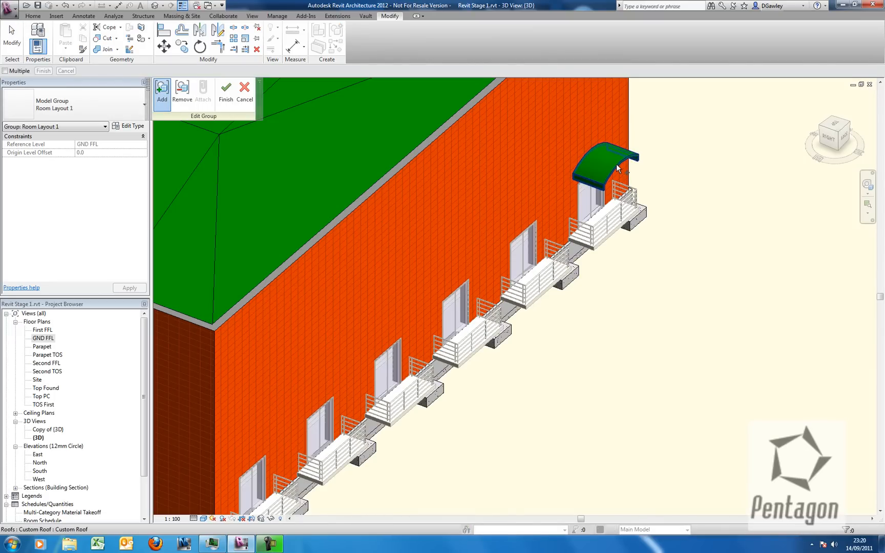
left_click(617, 169)
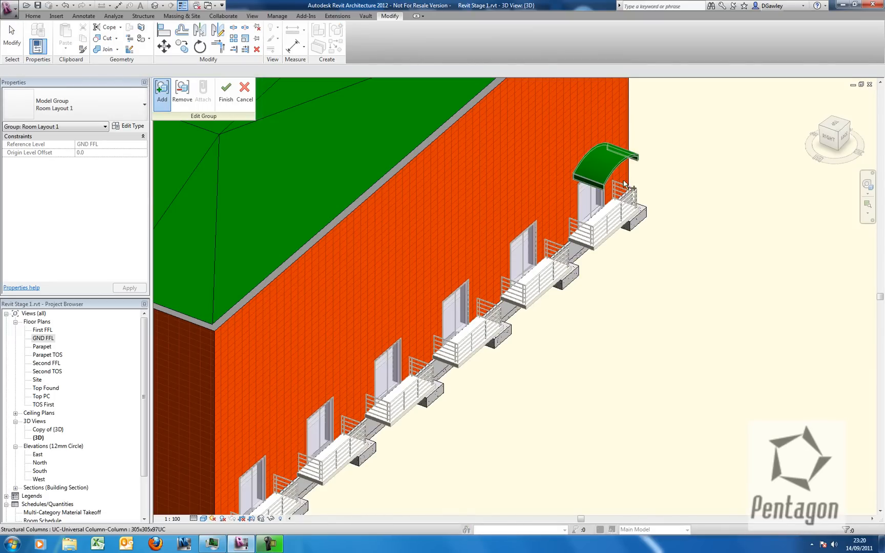
left_click(227, 92)
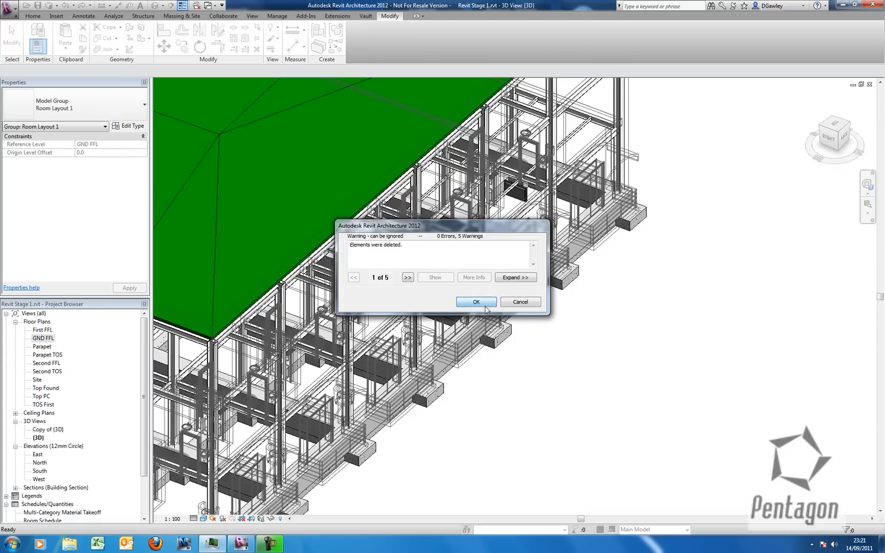
left_click(475, 301)
right_click(647, 259)
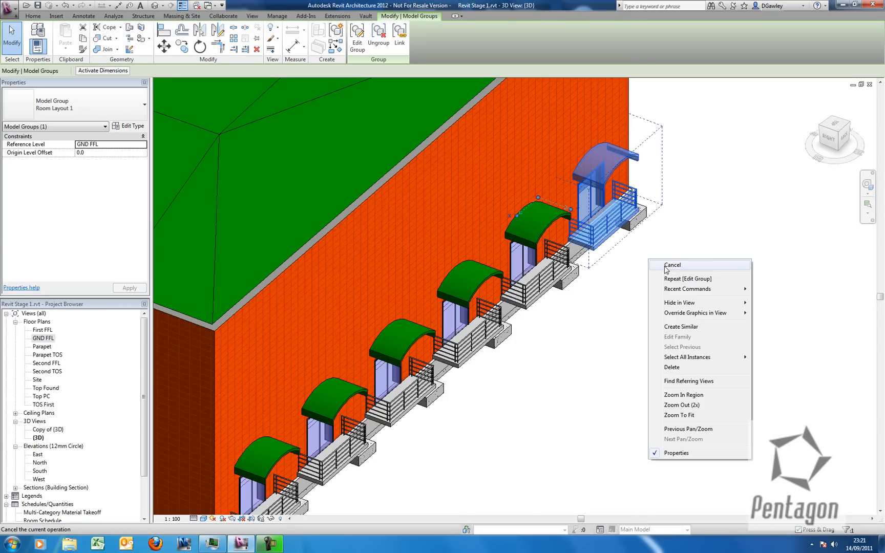
left_click(666, 269)
Examine the curved roofs over the row of balconies in 3D and reopen the GND FFL floor plan.
middle_click_drag(611, 358, 520, 283, "shift")
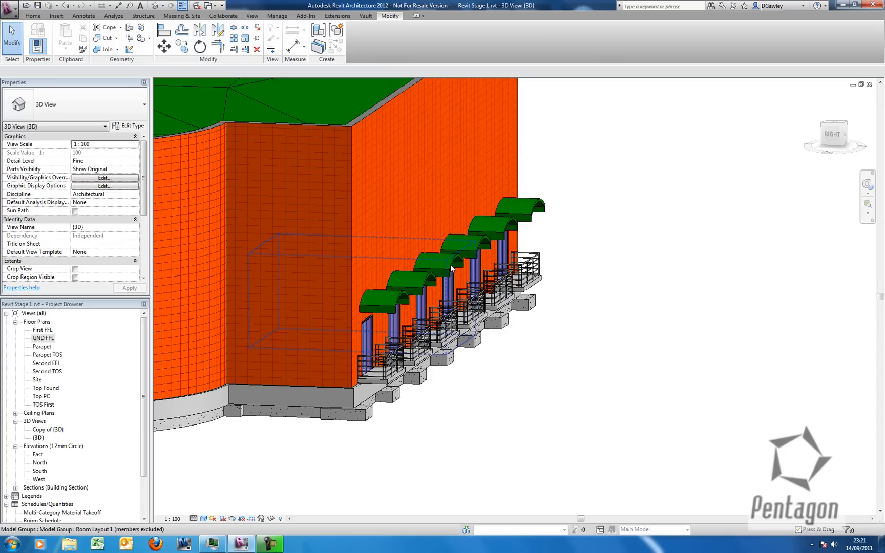
middle_click_drag(475, 331, 517, 371, "shift")
double_click(43, 337)
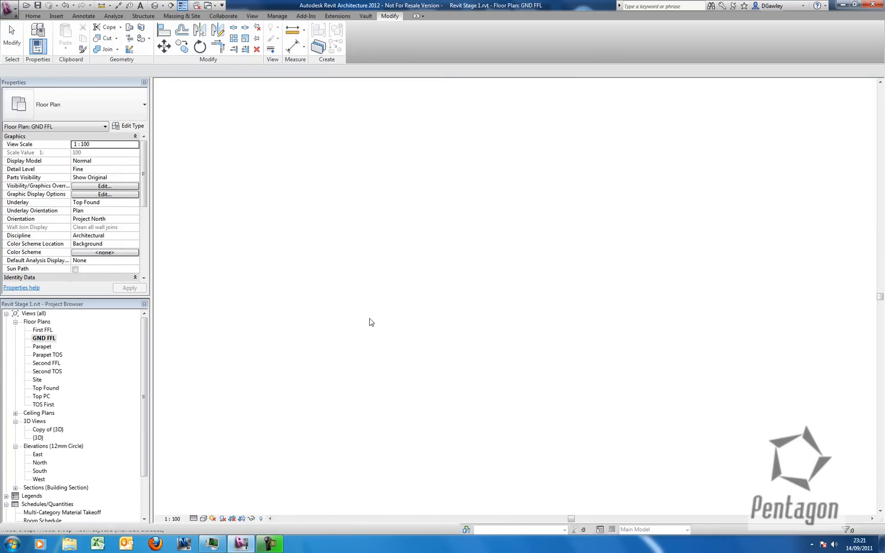
scroll(475, 224, "down", 2)
middle_click_drag(450, 215, 475, 183)
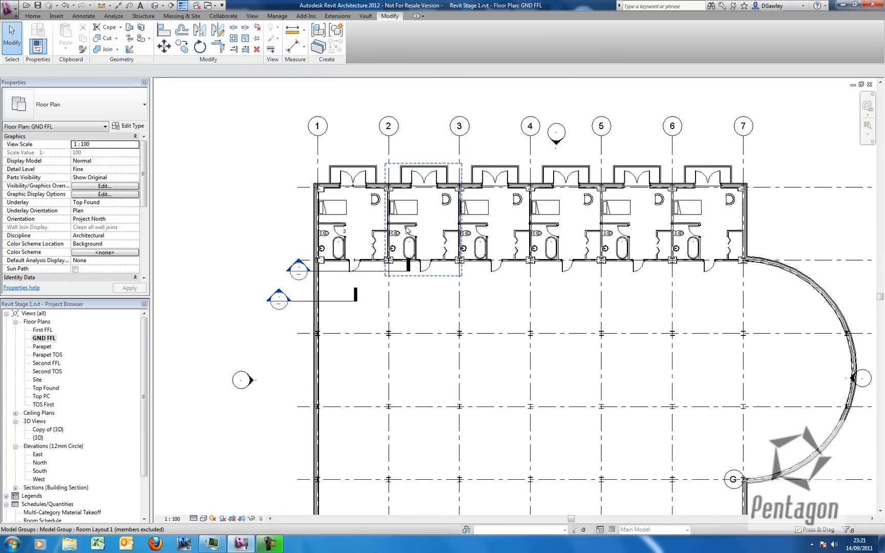
scroll(331, 176, "up", 1)
Duplicate the Room Layout 1 model group in the project's list of groups.
left_click(16, 323)
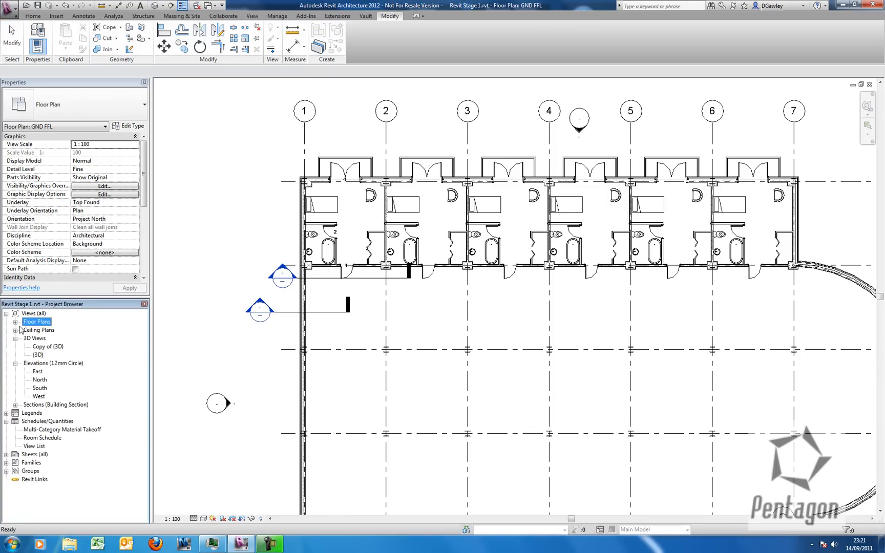
left_click(16, 339)
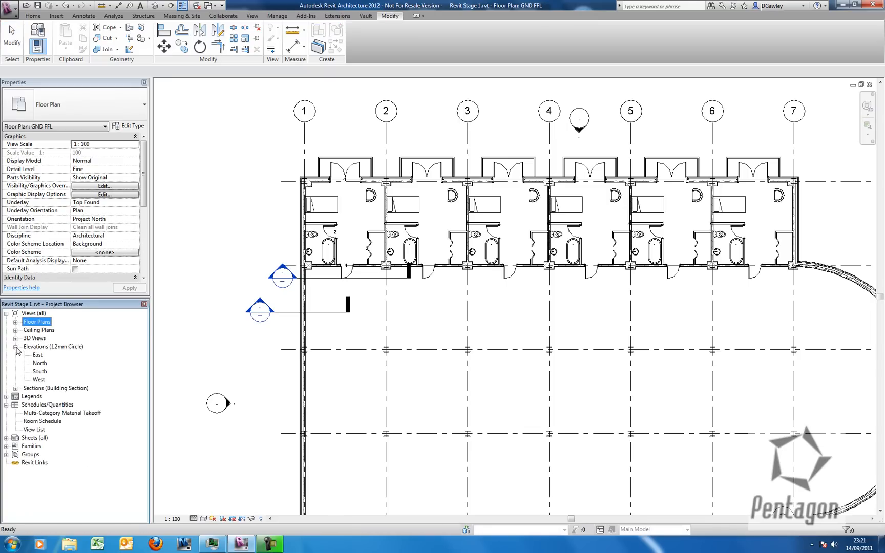
left_click(16, 347)
left_click(6, 421)
left_click(16, 438)
left_click(58, 448)
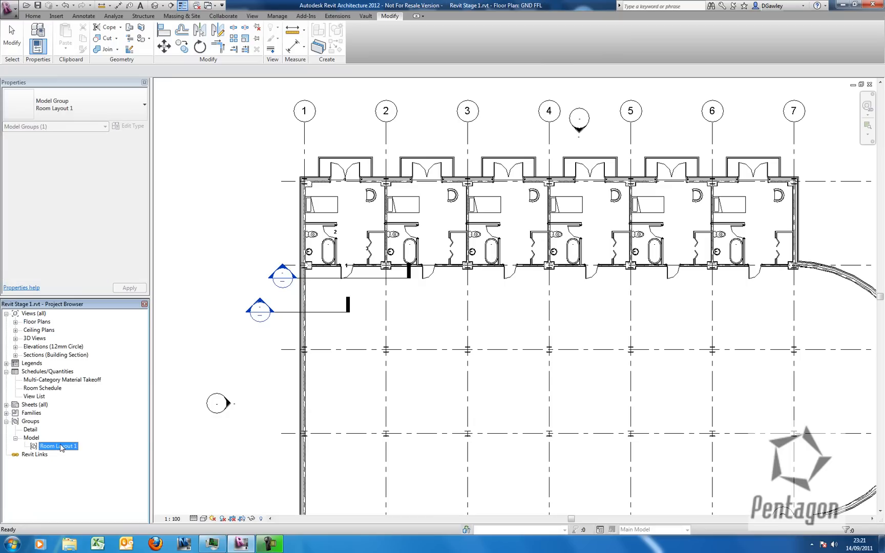
right_click(60, 447)
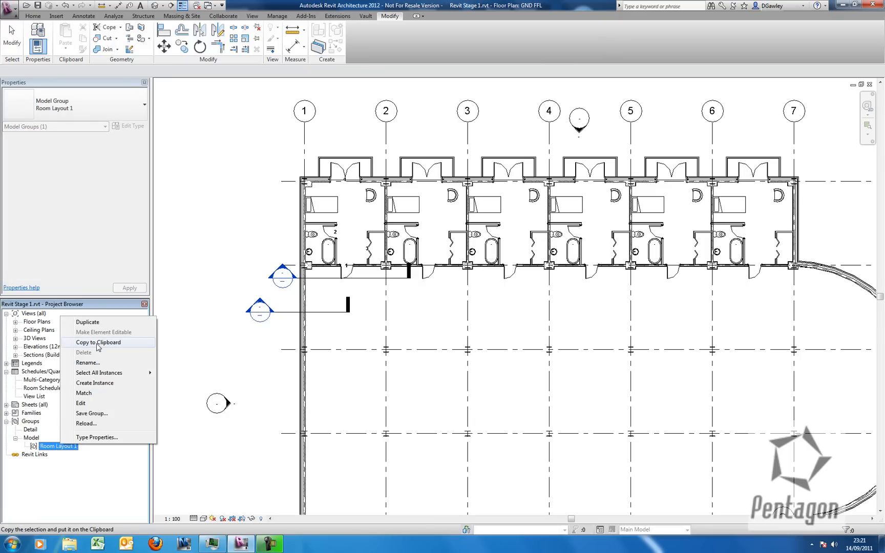
left_click(87, 322)
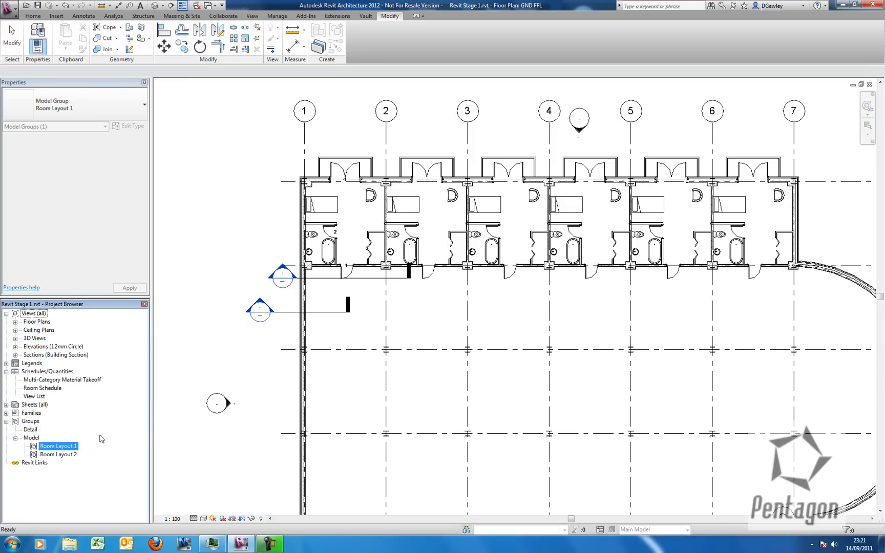
left_click(58, 454)
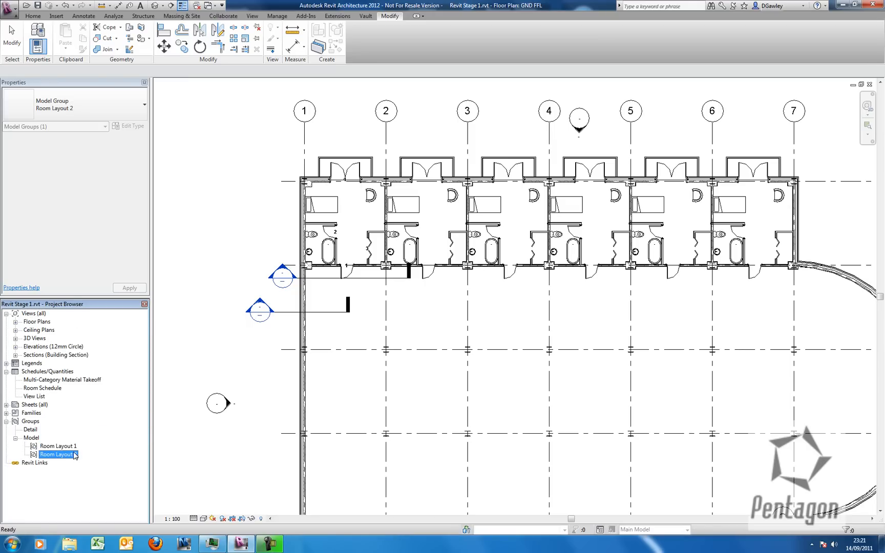
Change the room group between grids 2 and 3 to Room Layout 2 and open it for editing.
left_click(440, 153)
left_click(102, 108)
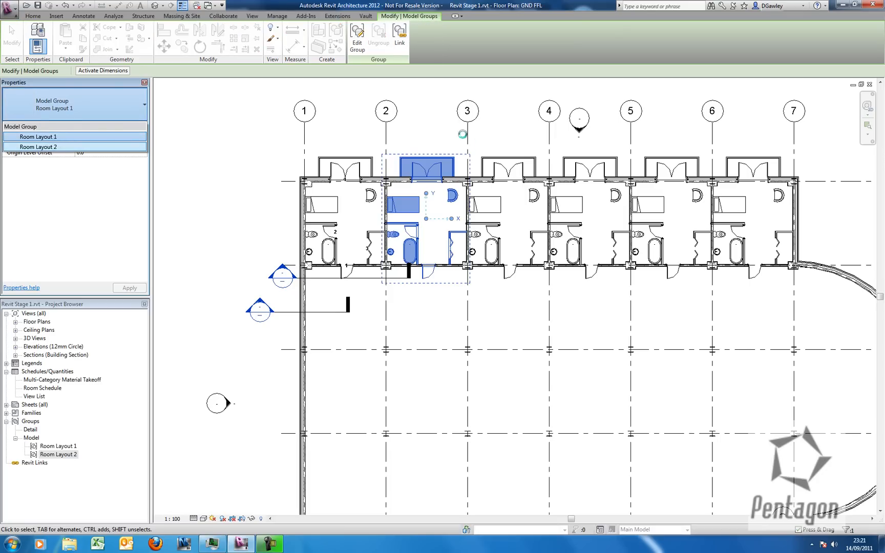
left_click(39, 147)
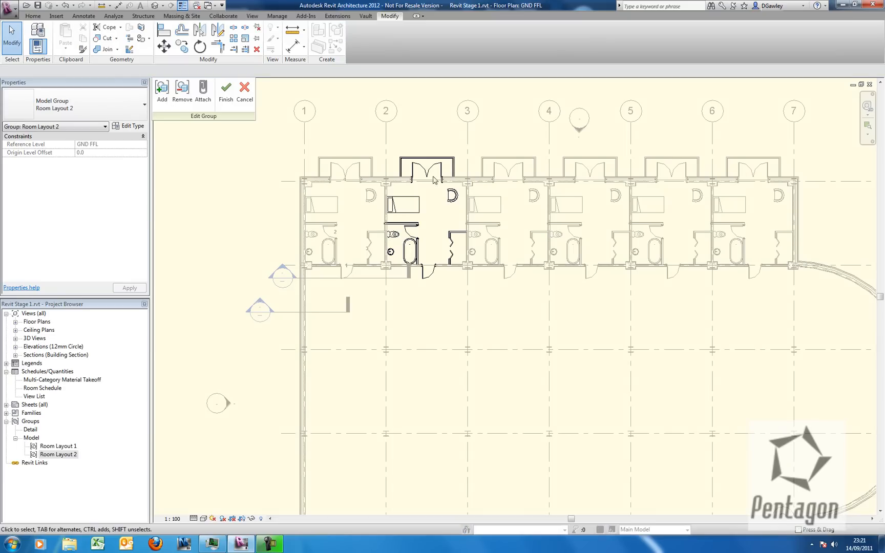
scroll(434, 238, "up", 5)
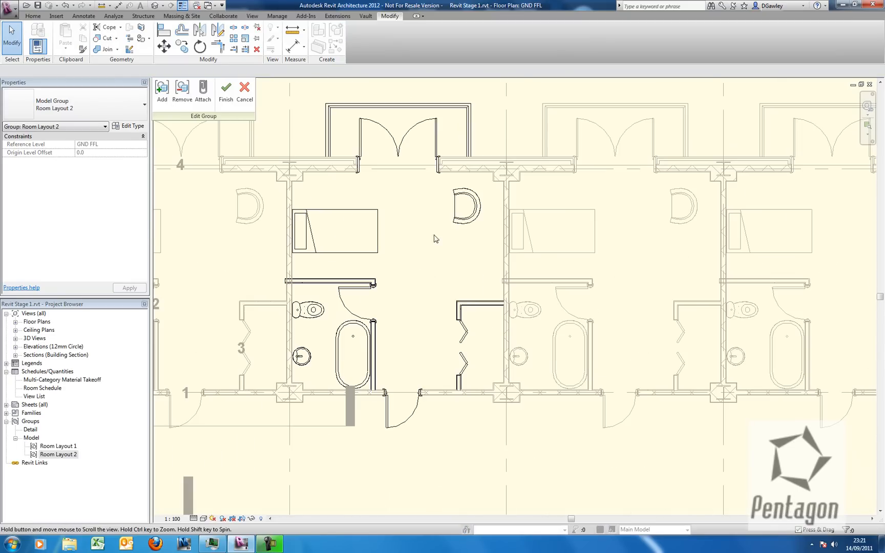
Move the armchair across to the grid 2 side, rotate the bed upright and place it about 100 mm from the closet wall.
left_click(460, 215)
left_click_drag(461, 215, 331, 207)
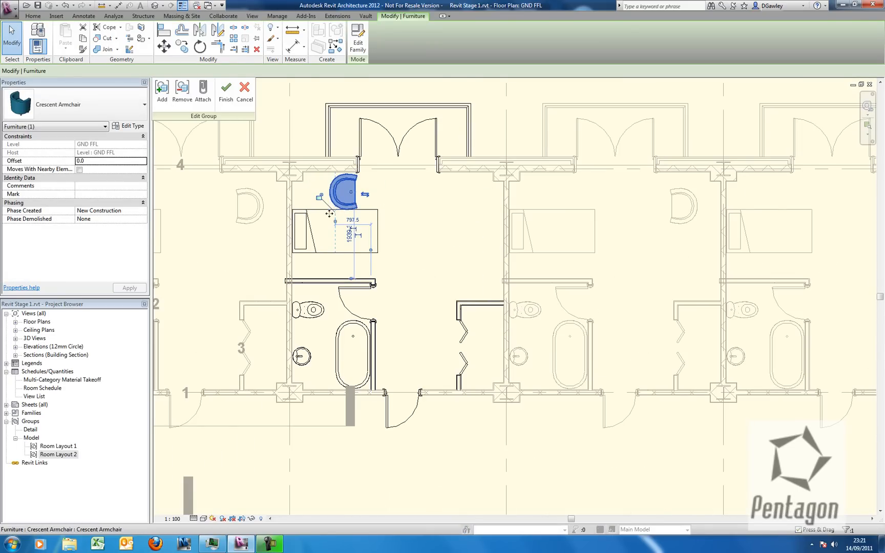
left_click(318, 212)
left_click_drag(356, 231, 447, 220)
key("space")
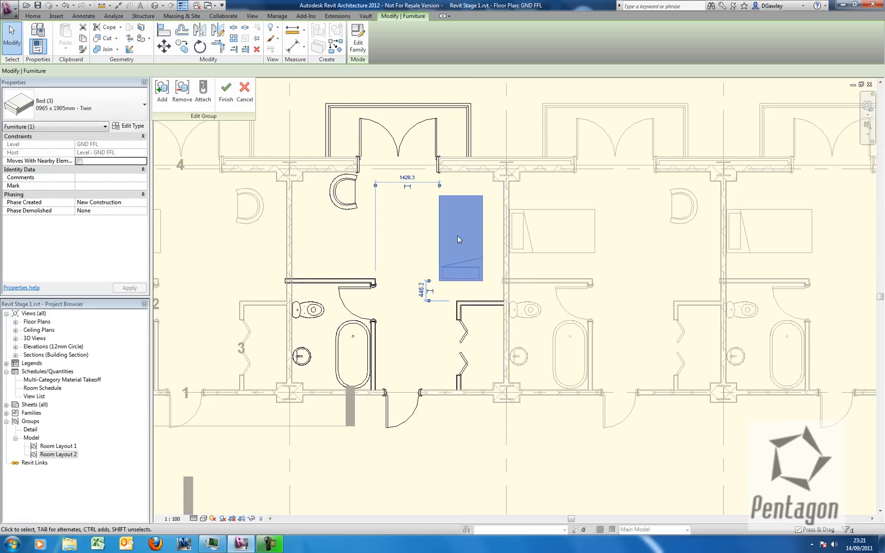
key("Escape")
left_click(483, 240)
left_click_drag(483, 241, 502, 255)
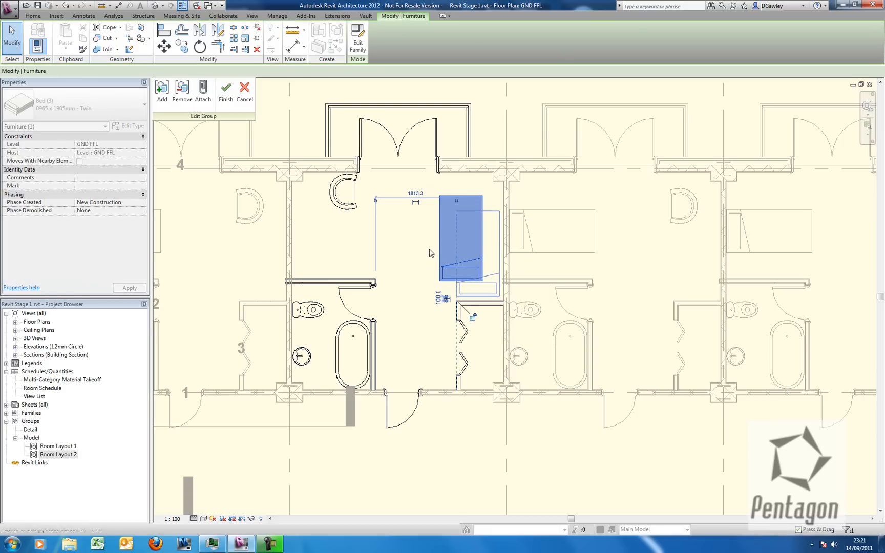
Place the armchair near the grid 2 wall, about 1400 mm from the bathroom wall, and finish editing the Room Layout 2 group.
left_click(344, 208)
left_click_drag(345, 208, 311, 235)
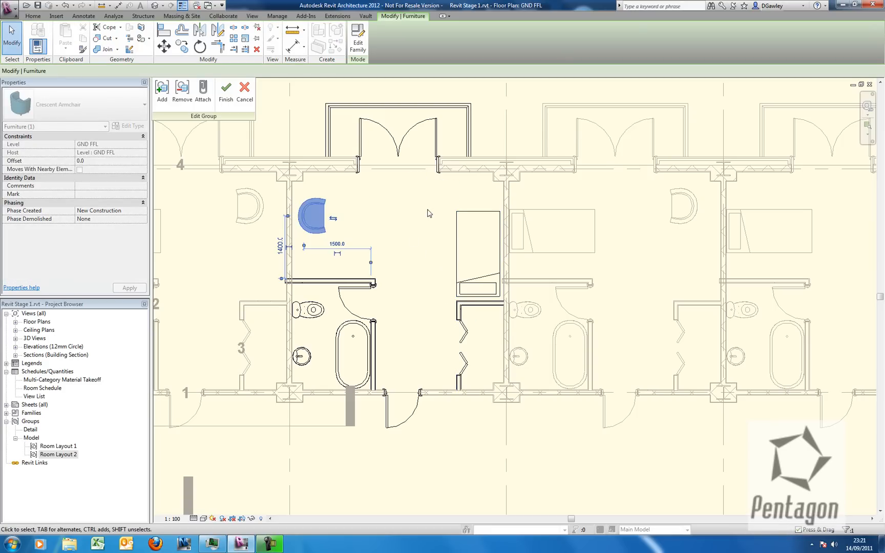
left_click(332, 232)
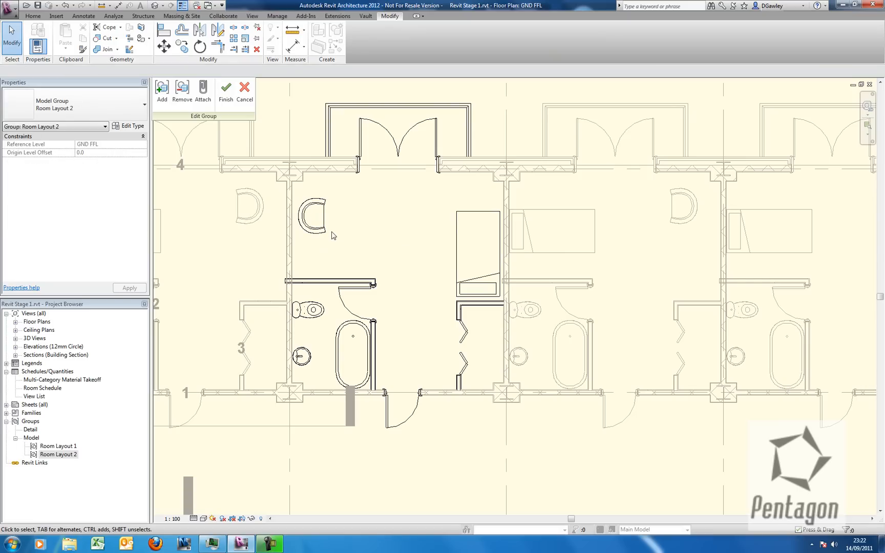
left_click(226, 93)
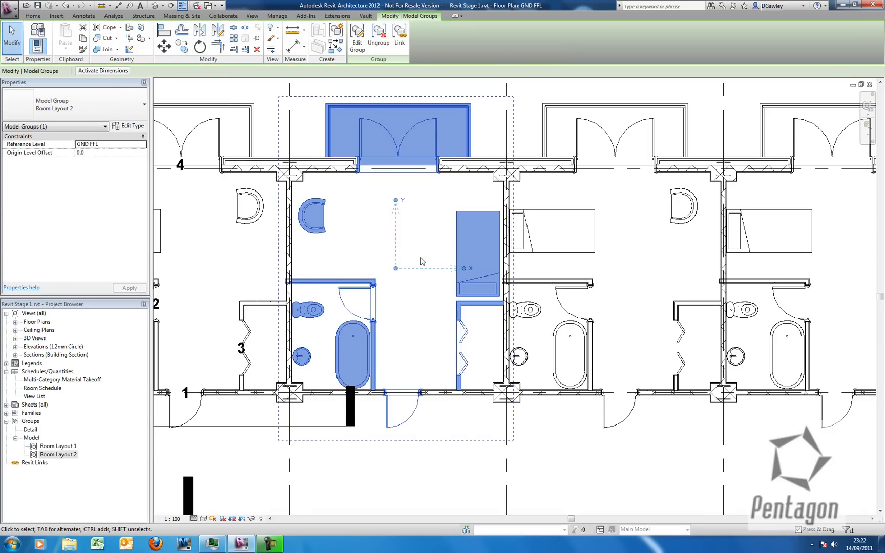
scroll(345, 224, "down", 3)
left_click(391, 402)
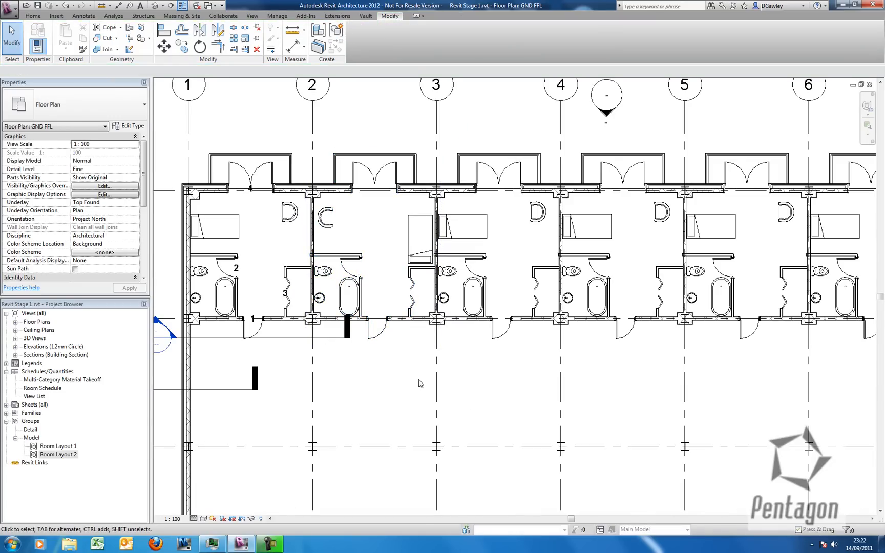
Set the three room groups between grids 2 and 5 to Room Layout 2.
left_click(384, 160)
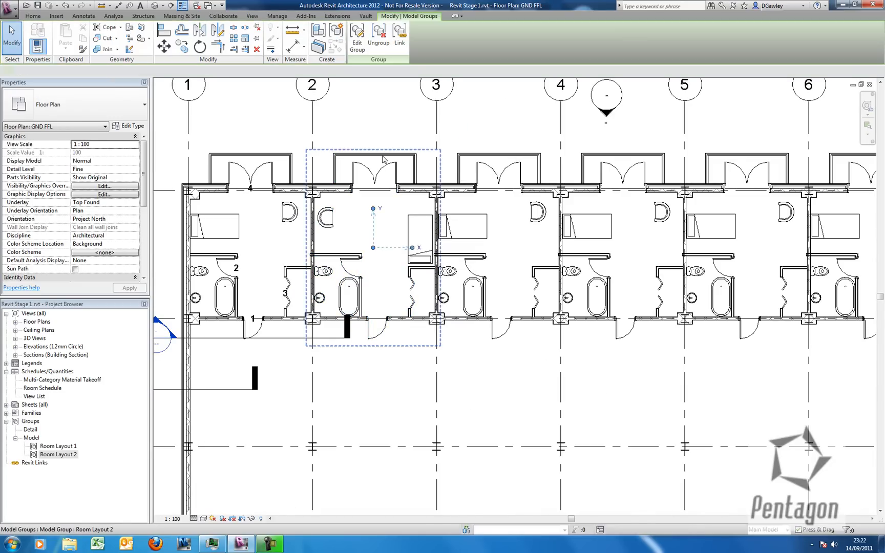
left_click(473, 159, "ctrl")
left_click(589, 161, "ctrl")
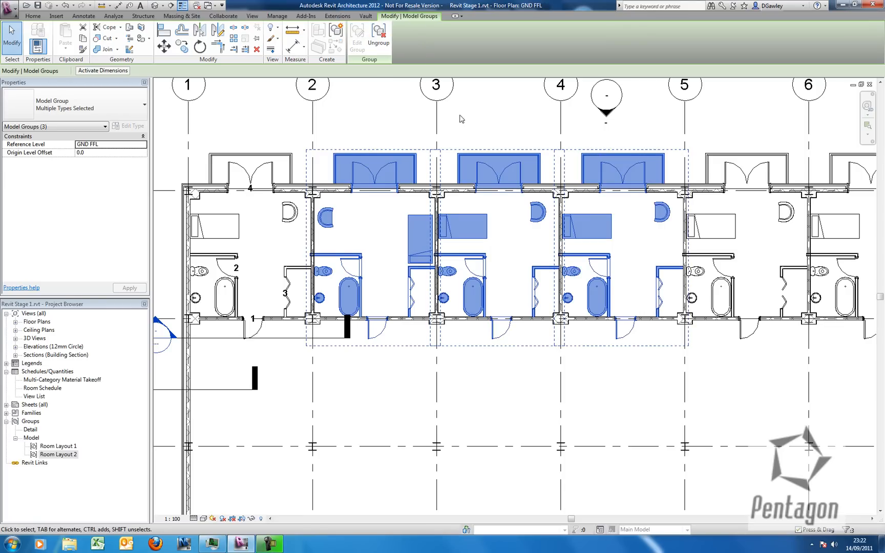
left_click(93, 108)
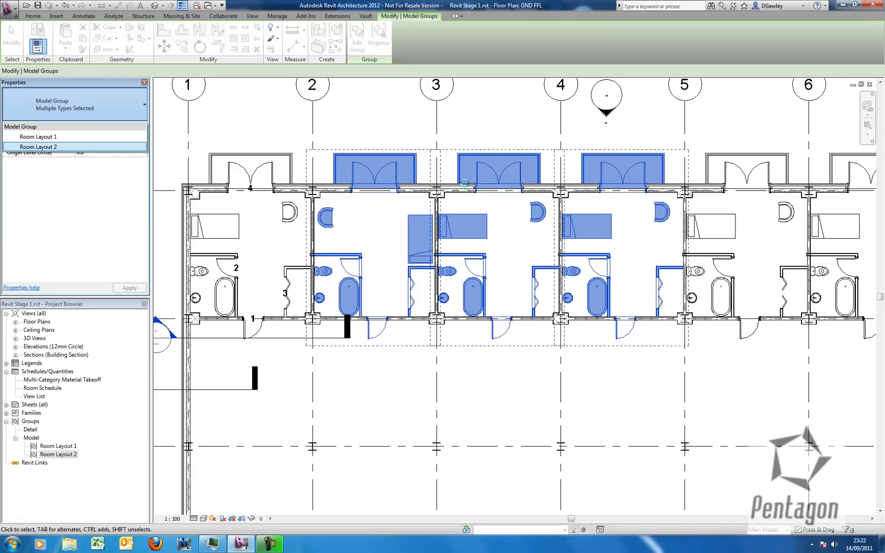
key("Escape")
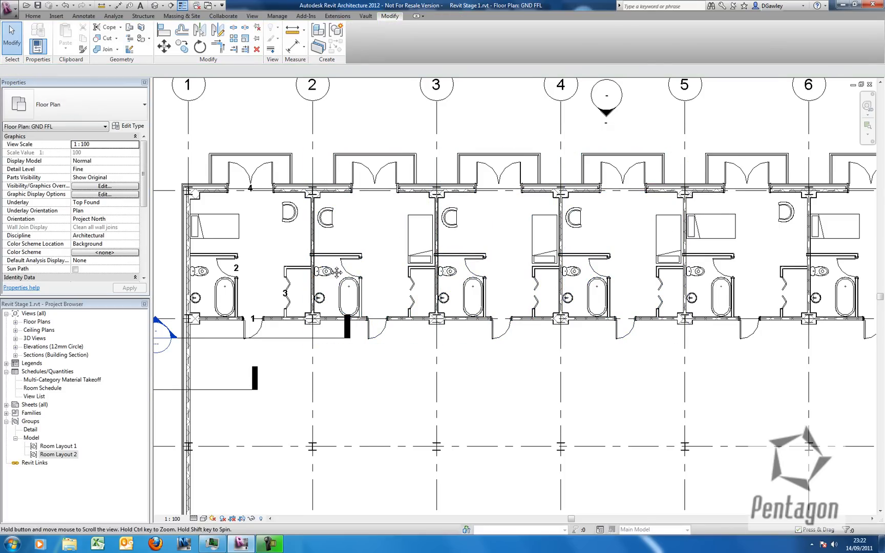
Edit the Room Layout 2 group, pull the bathroom wall's end back to the room-side face of the grid 2 partition, and finish editing.
scroll(314, 253, "up", 4)
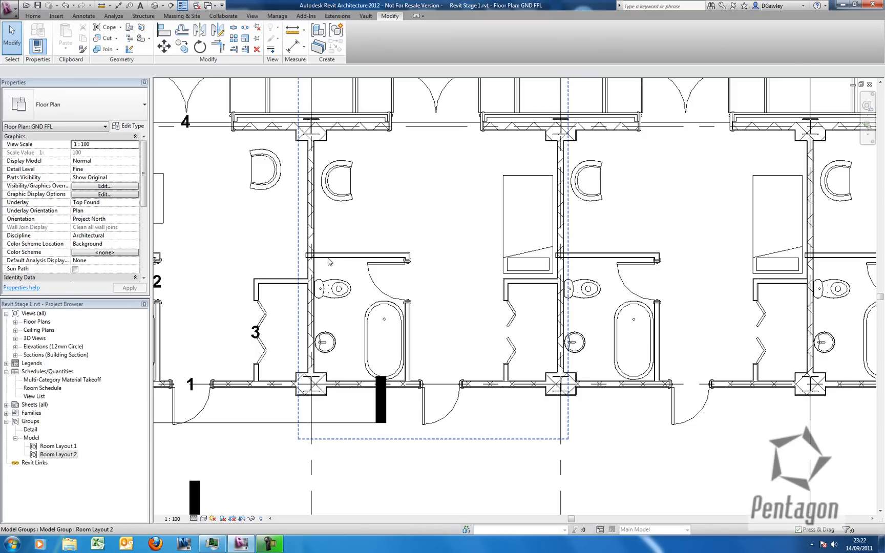
left_click(335, 258)
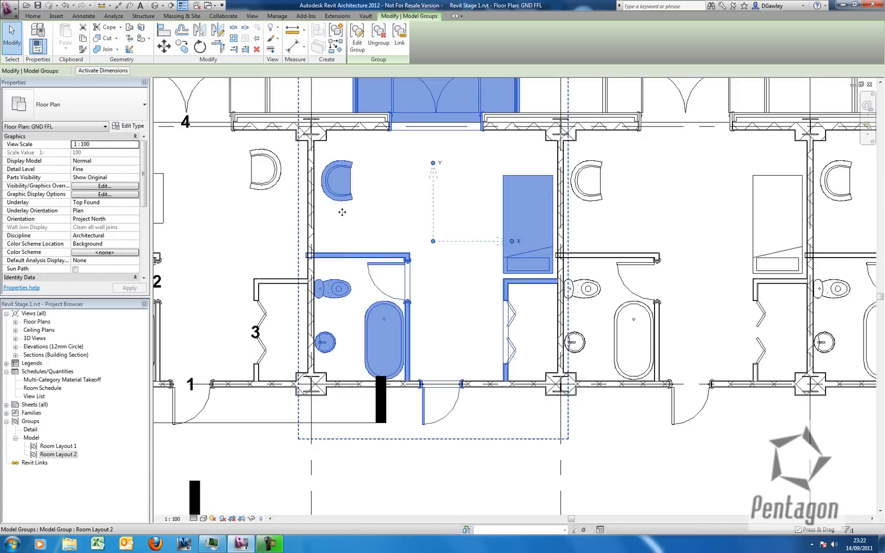
left_click(358, 36)
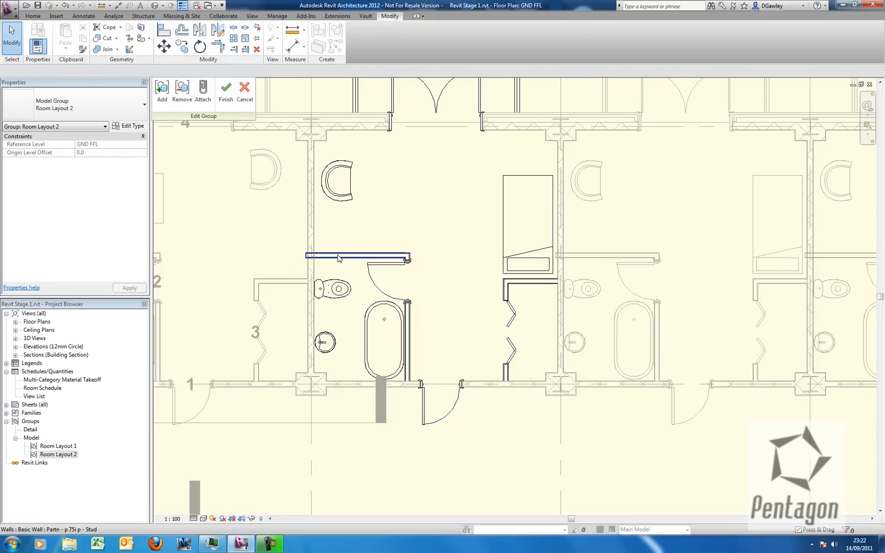
left_click(311, 256)
left_click_drag(311, 256, 330, 241)
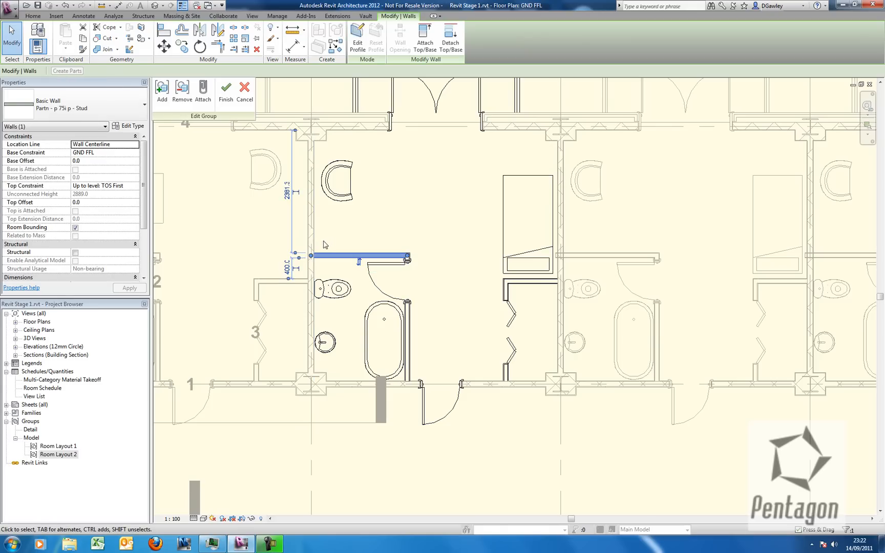
left_click(334, 243)
left_click(225, 91)
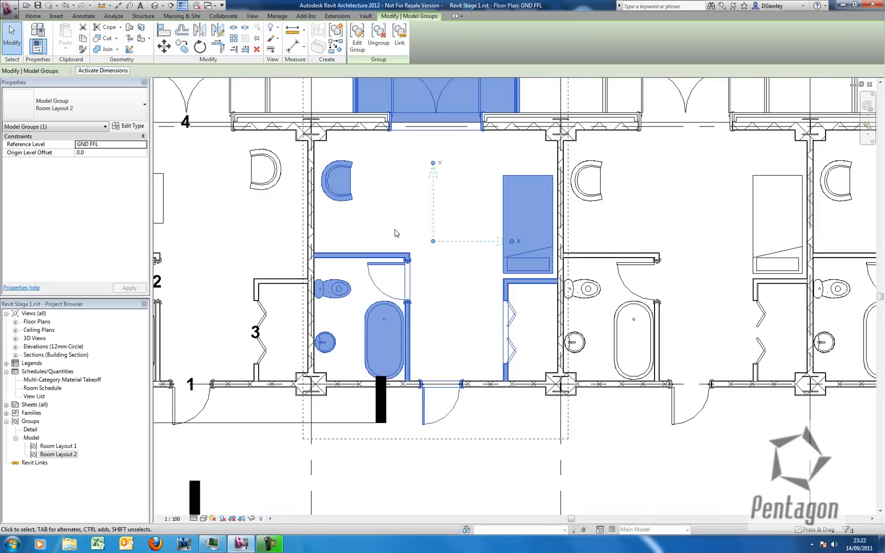
left_click(374, 241)
Edit the Room Layout 1 group between grids 5 and 6, shorten the bathroom wall to the grid 5 partition's room-side face, and finish editing.
scroll(374, 241, "down", 3)
scroll(559, 270, "up", 1)
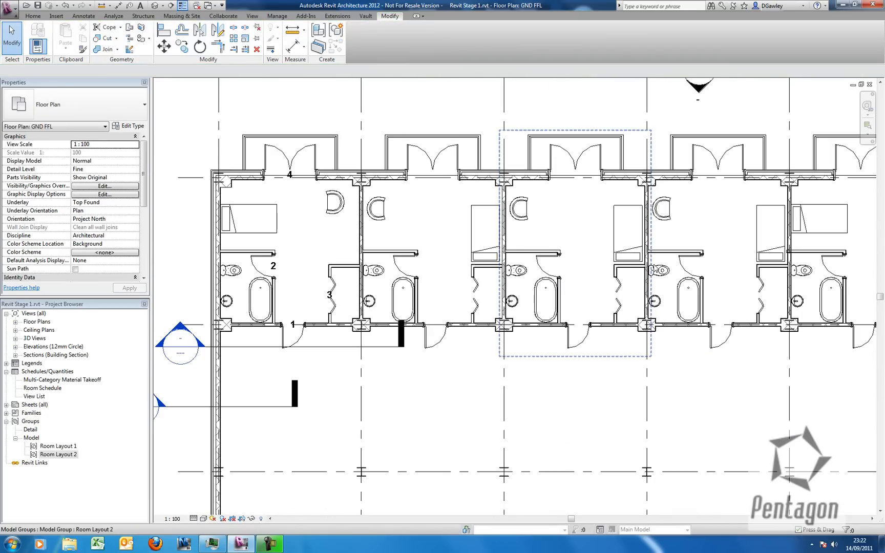
middle_click_drag(637, 260, 484, 266)
scroll(388, 253, "up", 2)
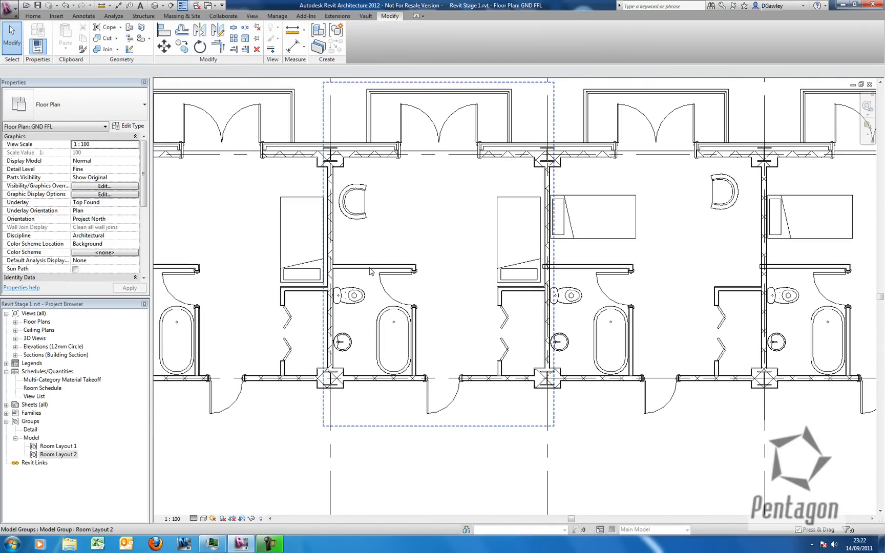
middle_click_drag(400, 236, 233, 247)
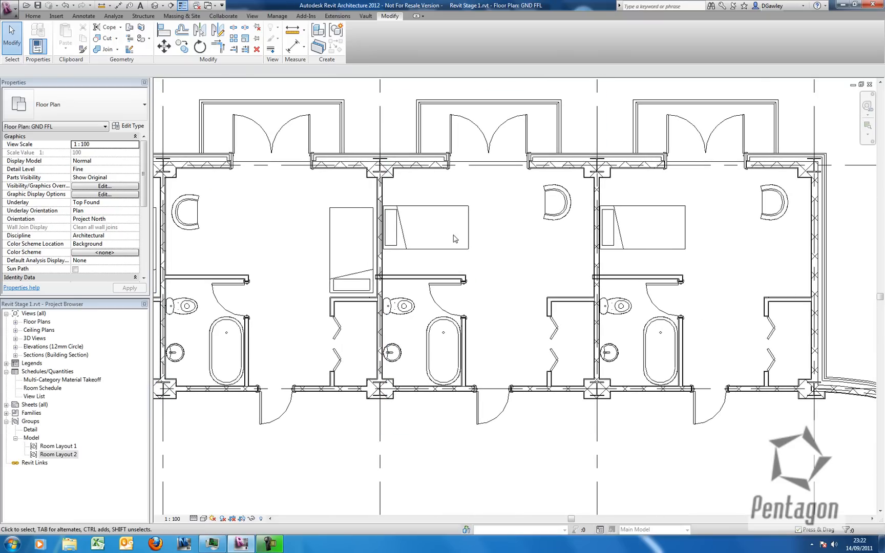
left_click(421, 277)
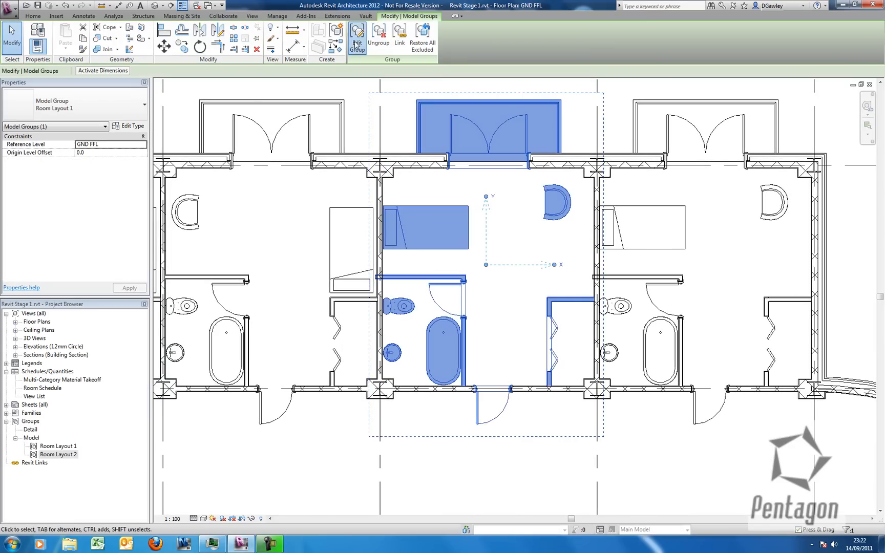
left_click(357, 45)
scroll(394, 287, "up", 2)
left_click(369, 274)
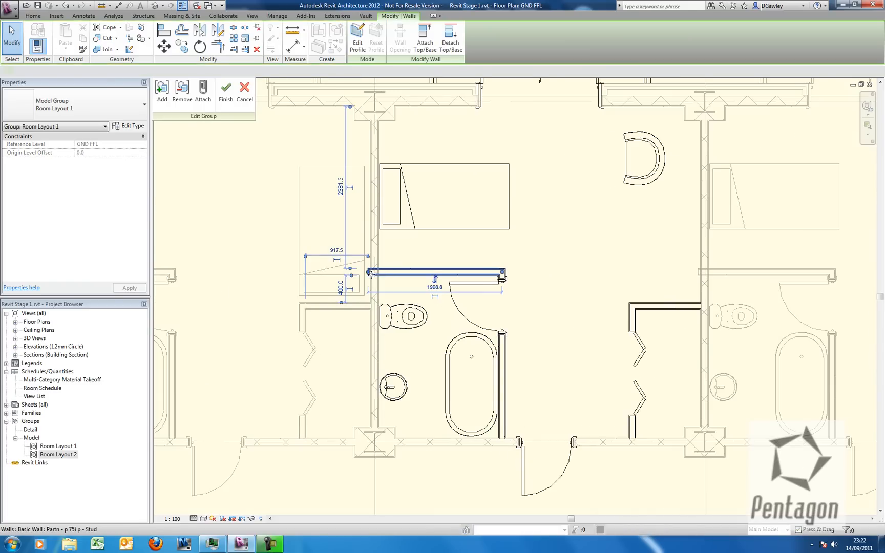
left_click_drag(367, 273, 378, 272)
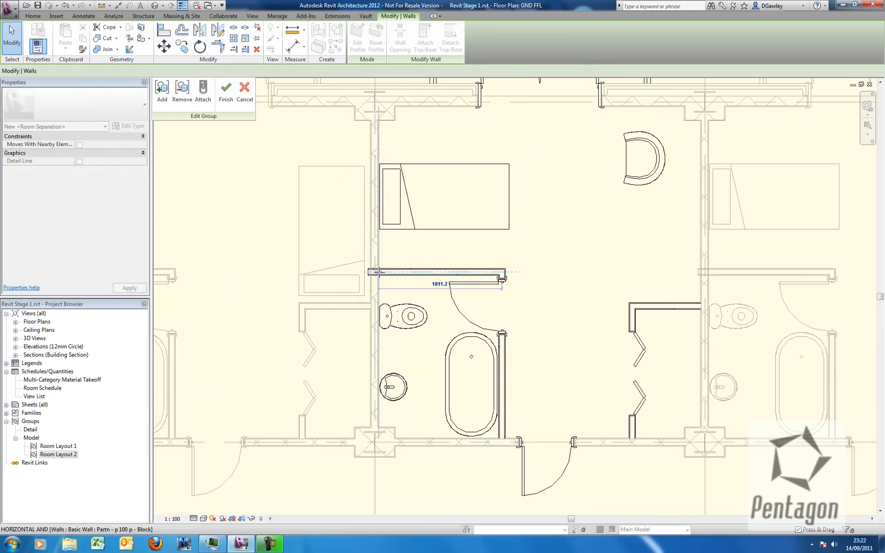
left_click(402, 260)
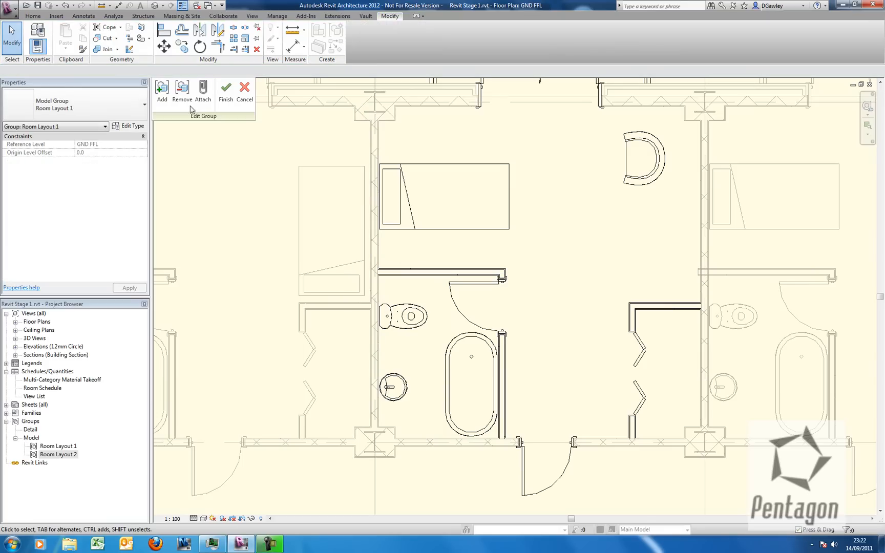
left_click(227, 96)
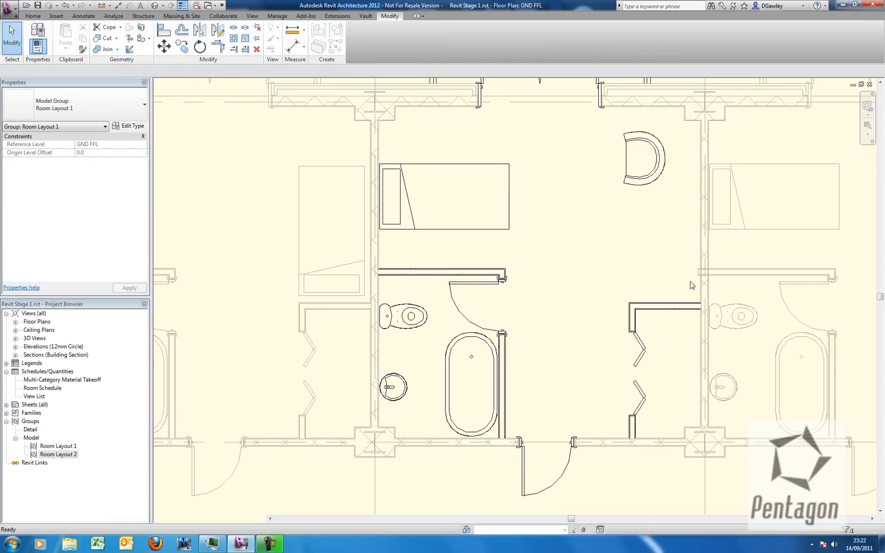
scroll(682, 304, "down", 2)
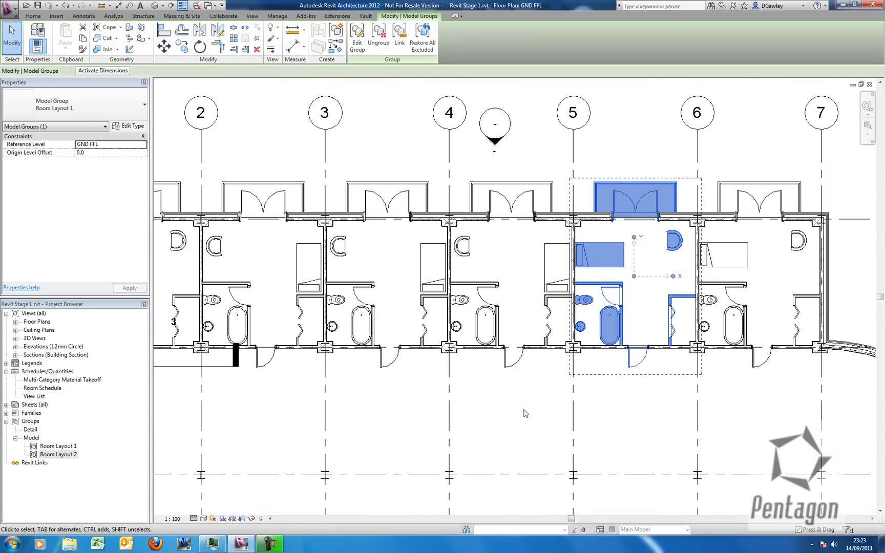
left_click(525, 413)
Set the four room groups between grids 1 and 5 to Room Layout 1.
middle_click_drag(225, 250, 446, 275)
scroll(447, 275, "down", 1)
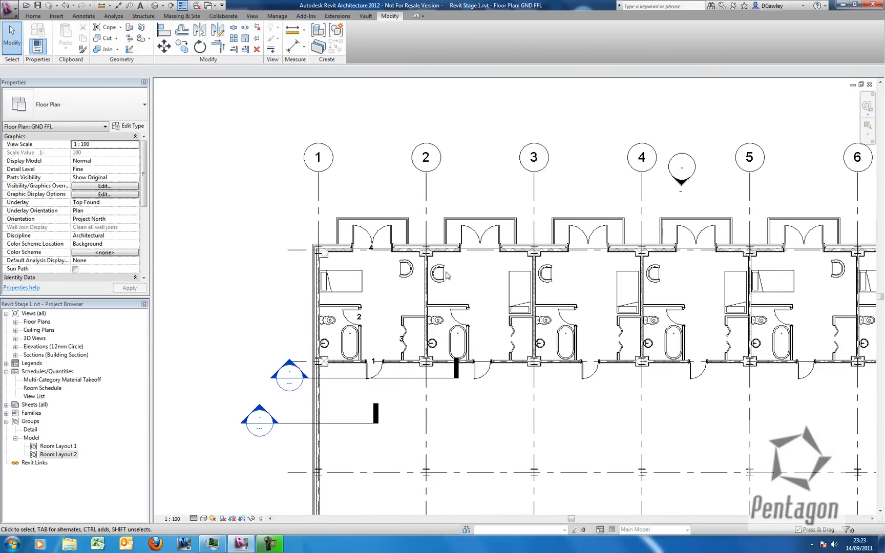
key("Tab")
left_click(446, 276)
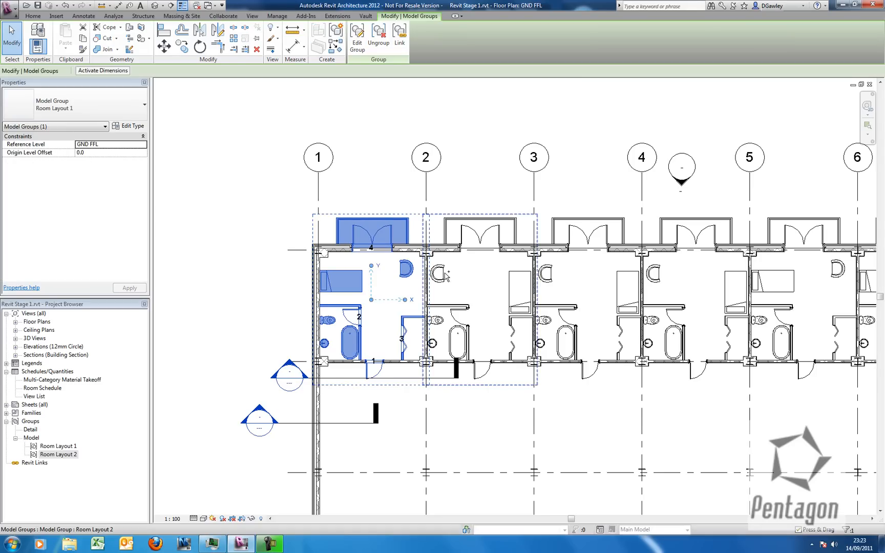
left_click(445, 276, "ctrl")
left_click(549, 276, "ctrl")
left_click(656, 282, "ctrl")
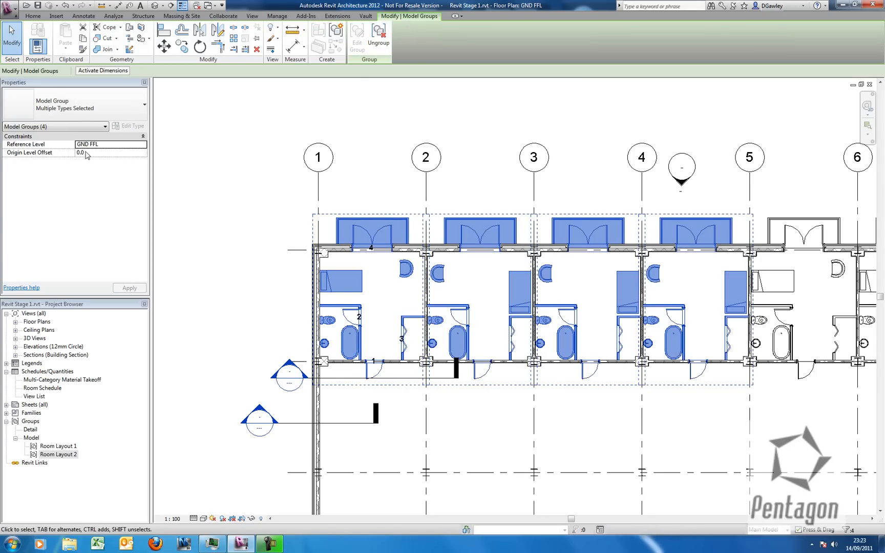
left_click(76, 110)
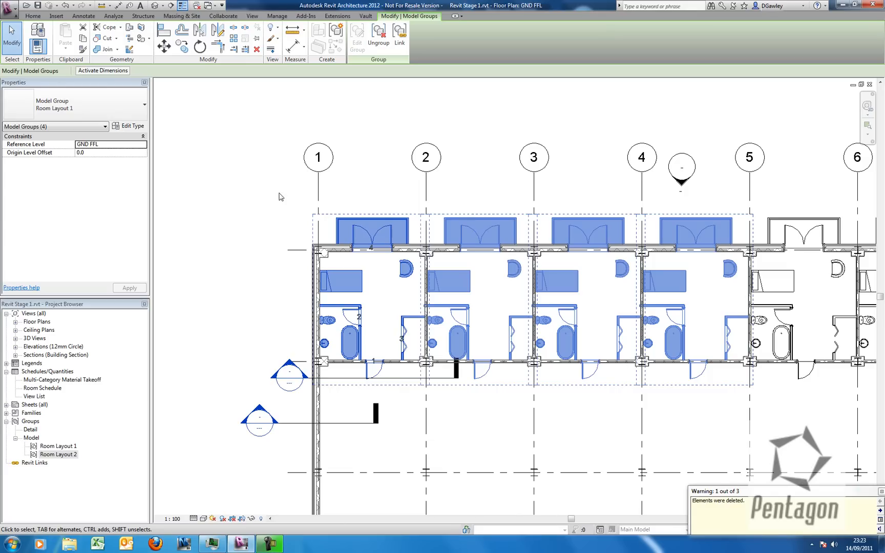
right_click(261, 188)
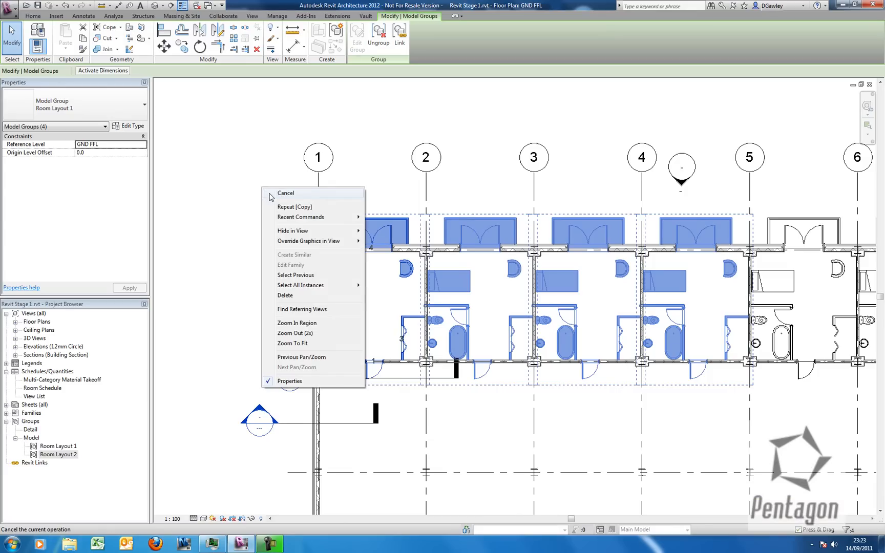